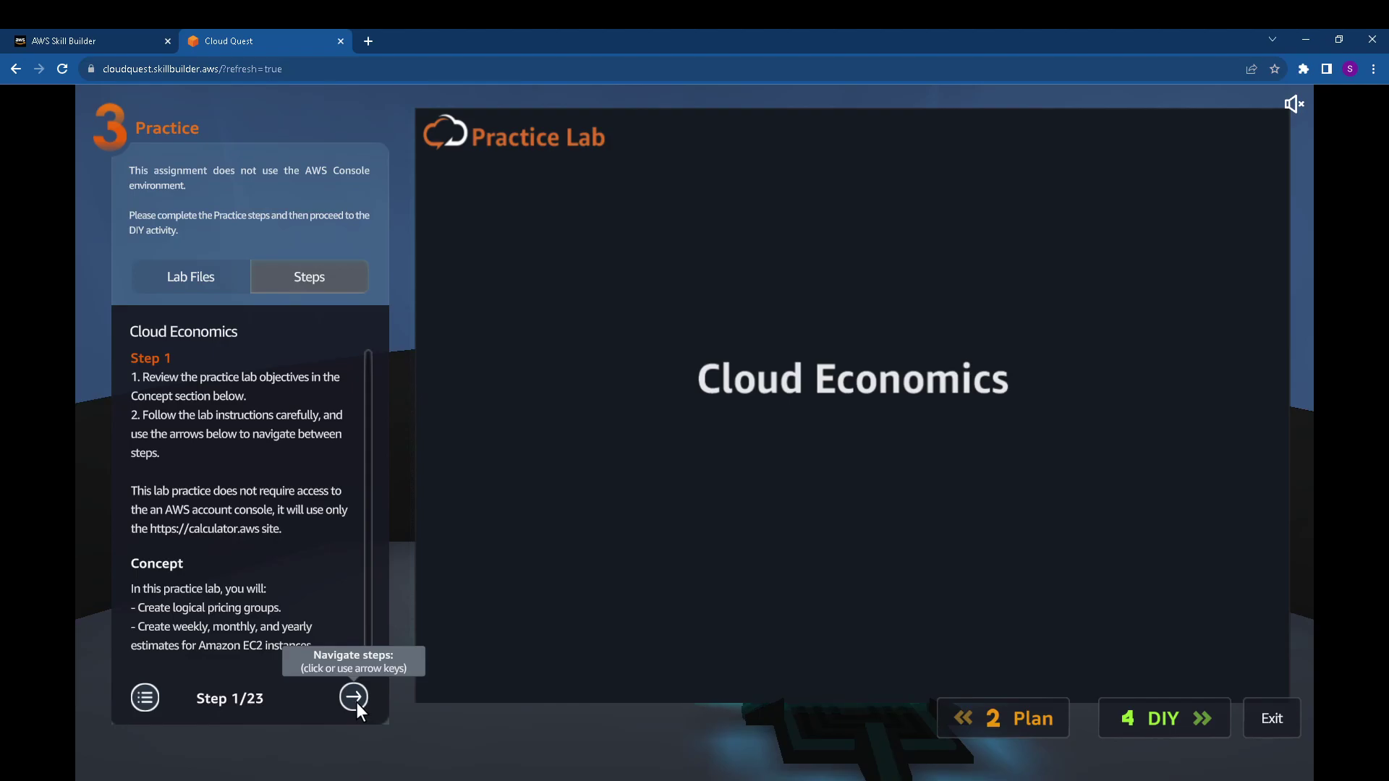
# Advance the Cloud Quest practice lab to step 2 and load calculator.aws in a new browser tab.
pyautogui.click(353, 698)
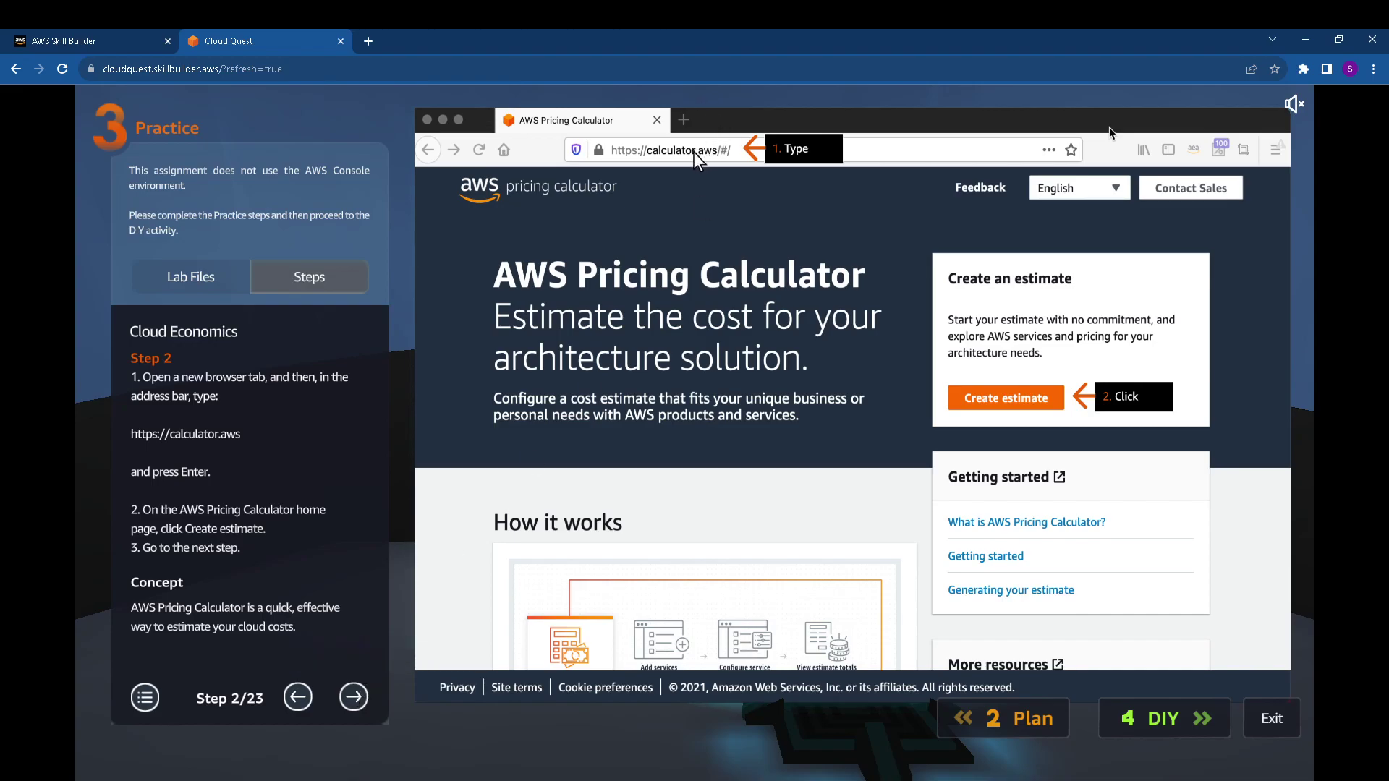
pyautogui.moveTo(242, 551); pyautogui.dragTo(186, 438)
pyautogui.click(136, 434)
pyautogui.click(368, 41)
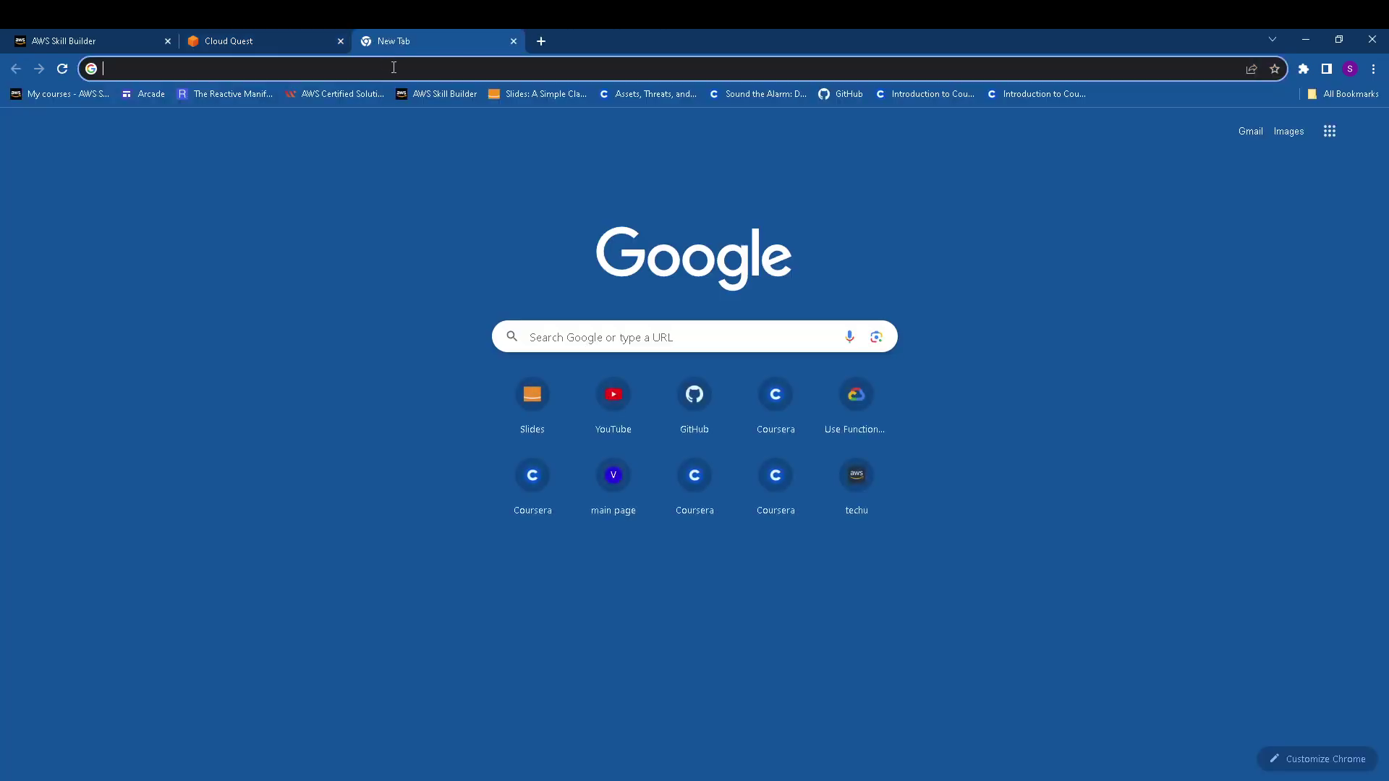
pyautogui.click(394, 67)
pyautogui.write('calculator.aws')
pyautogui.press('Return')
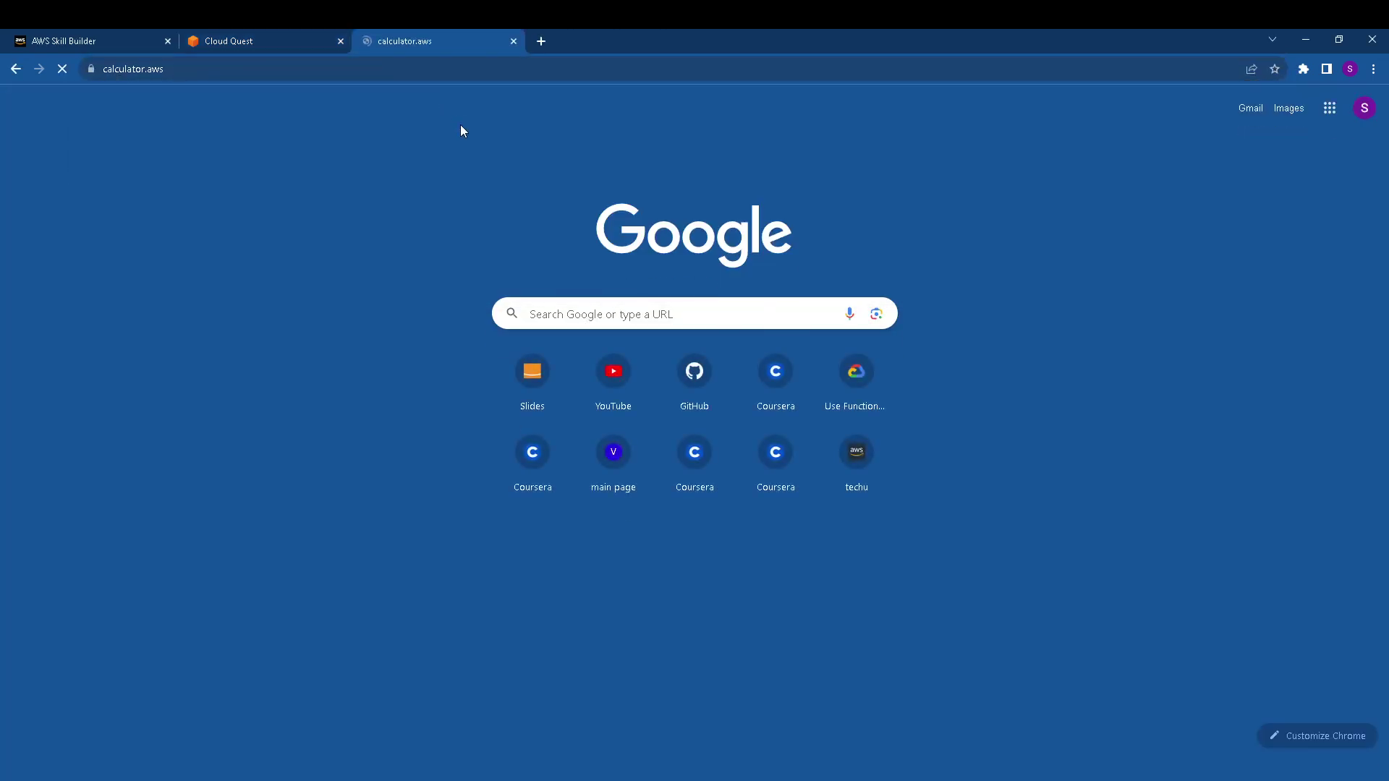
# Recheck step 2 in Cloud Quest and start creating an estimate in AWS Pricing Calculator.
pyautogui.click(265, 39)
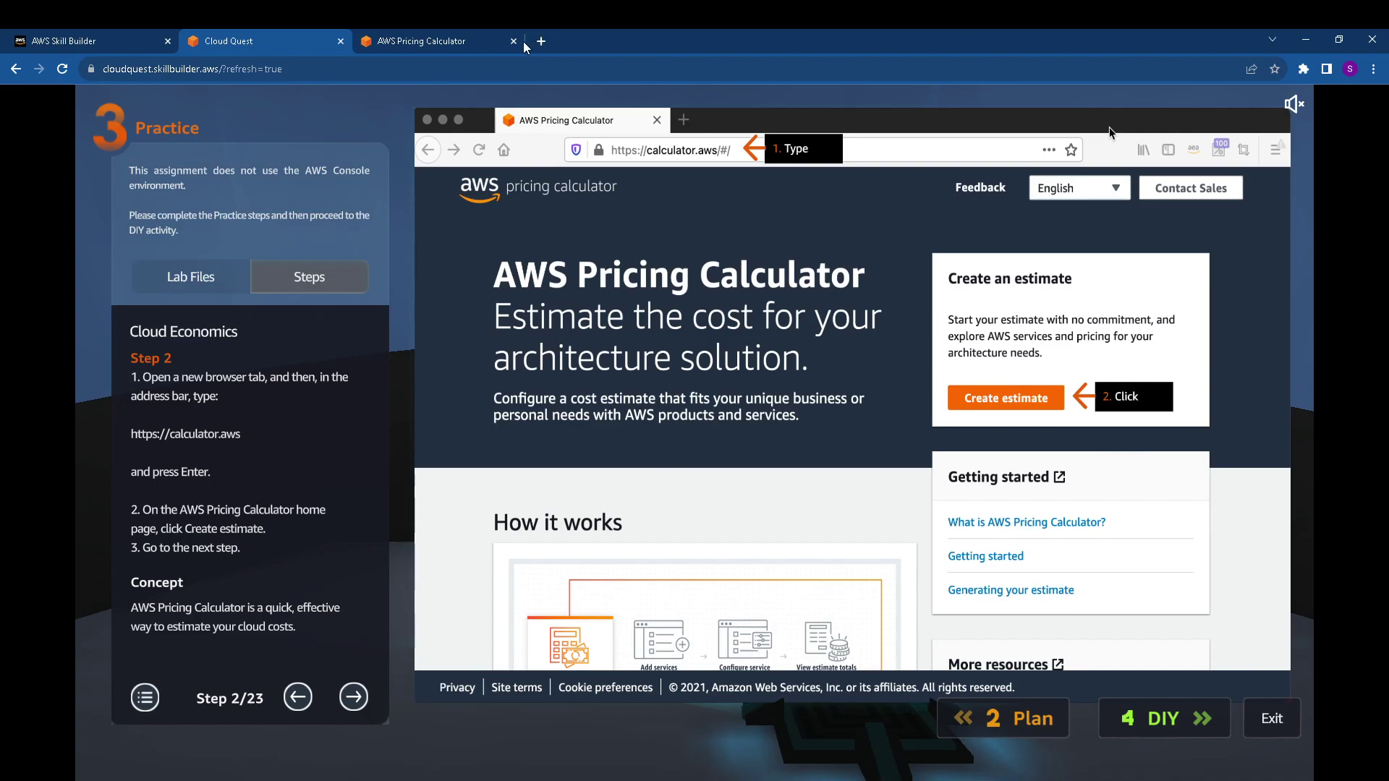
pyautogui.click(453, 41)
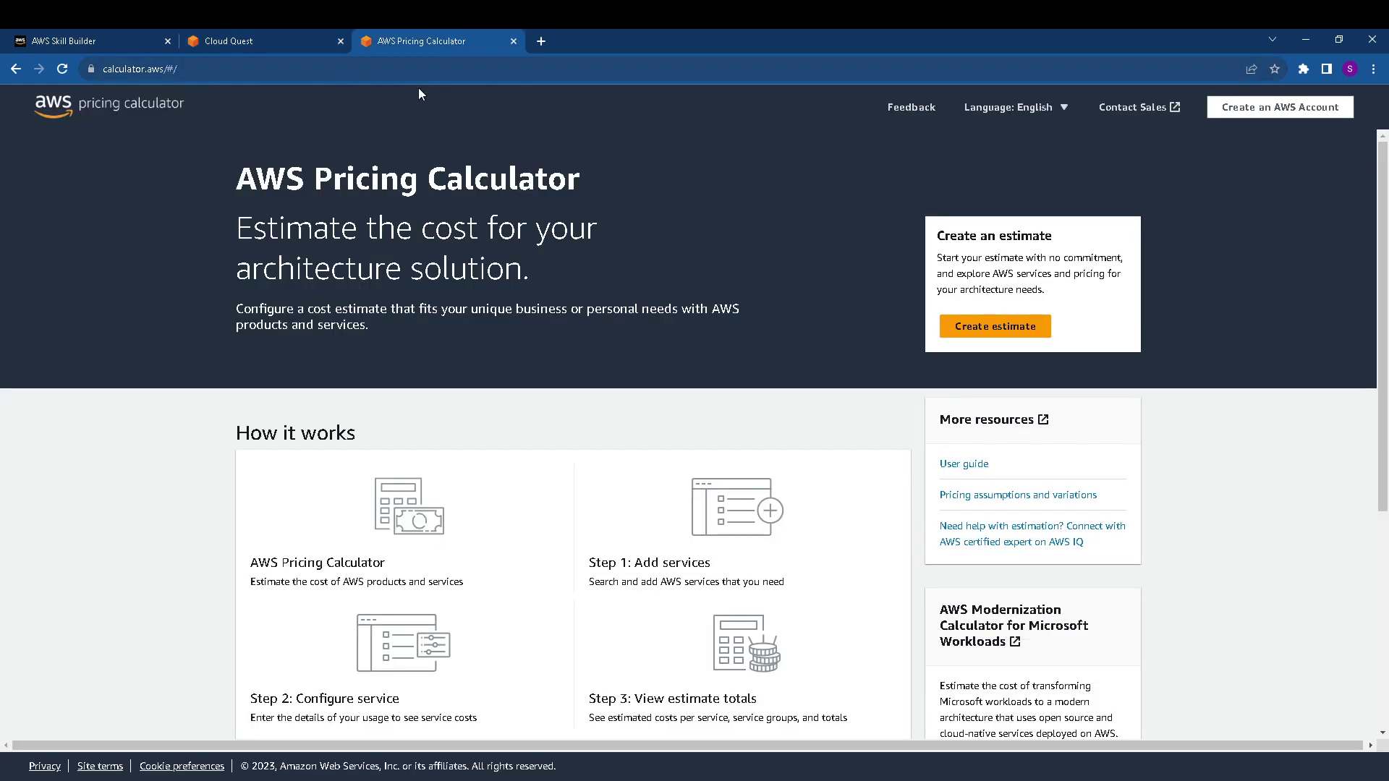
pyautogui.click(995, 326)
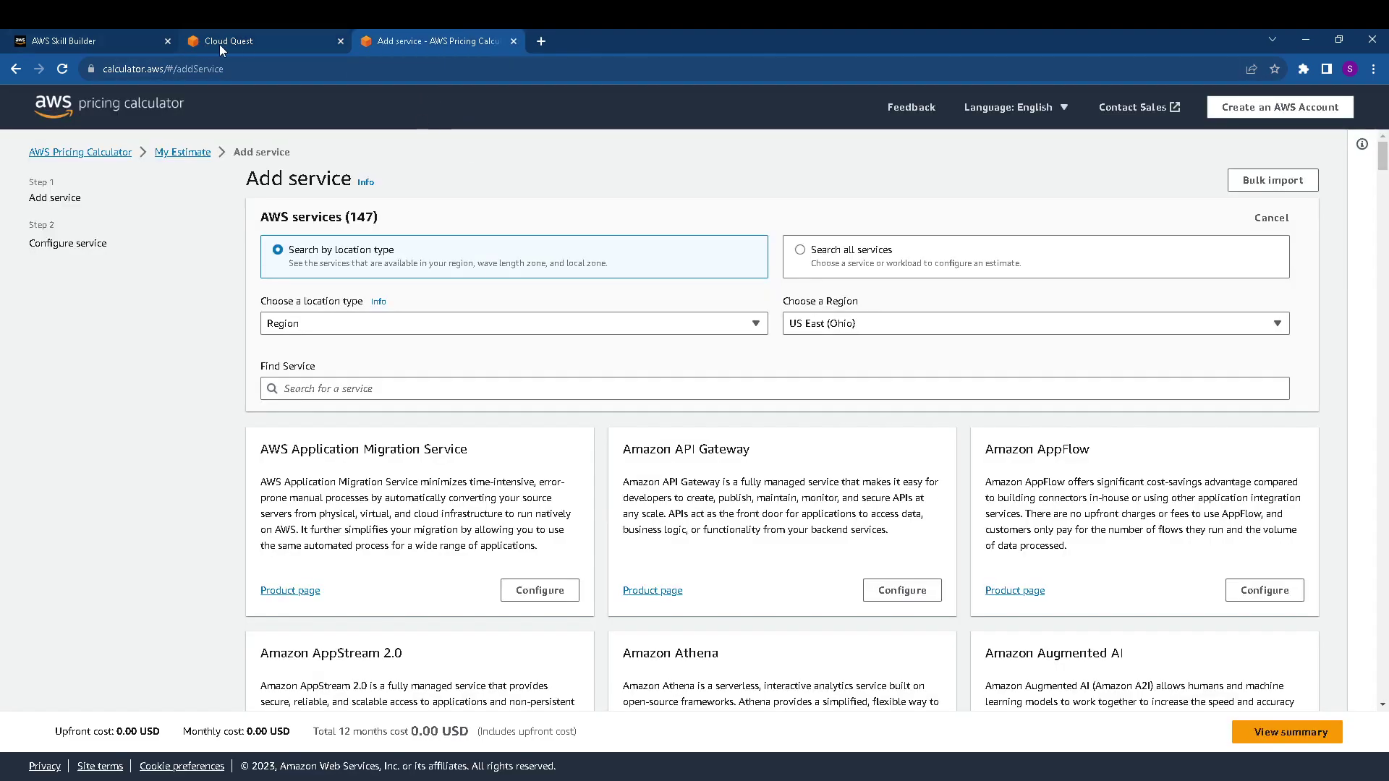
# Advance the Cloud Quest lab to step 3 and open the My Estimate page in AWS Pricing Calculator.
pyautogui.click(270, 37)
pyautogui.click(354, 697)
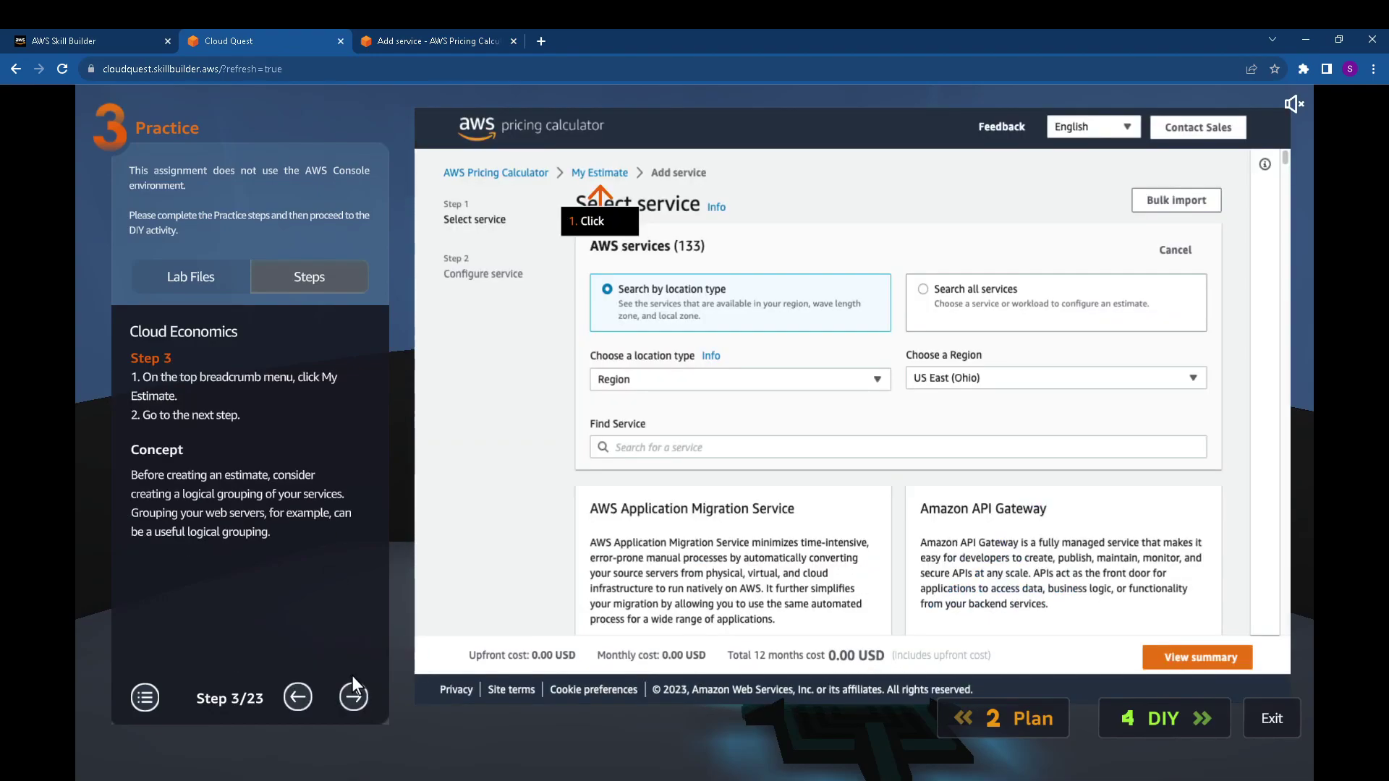
pyautogui.click(441, 42)
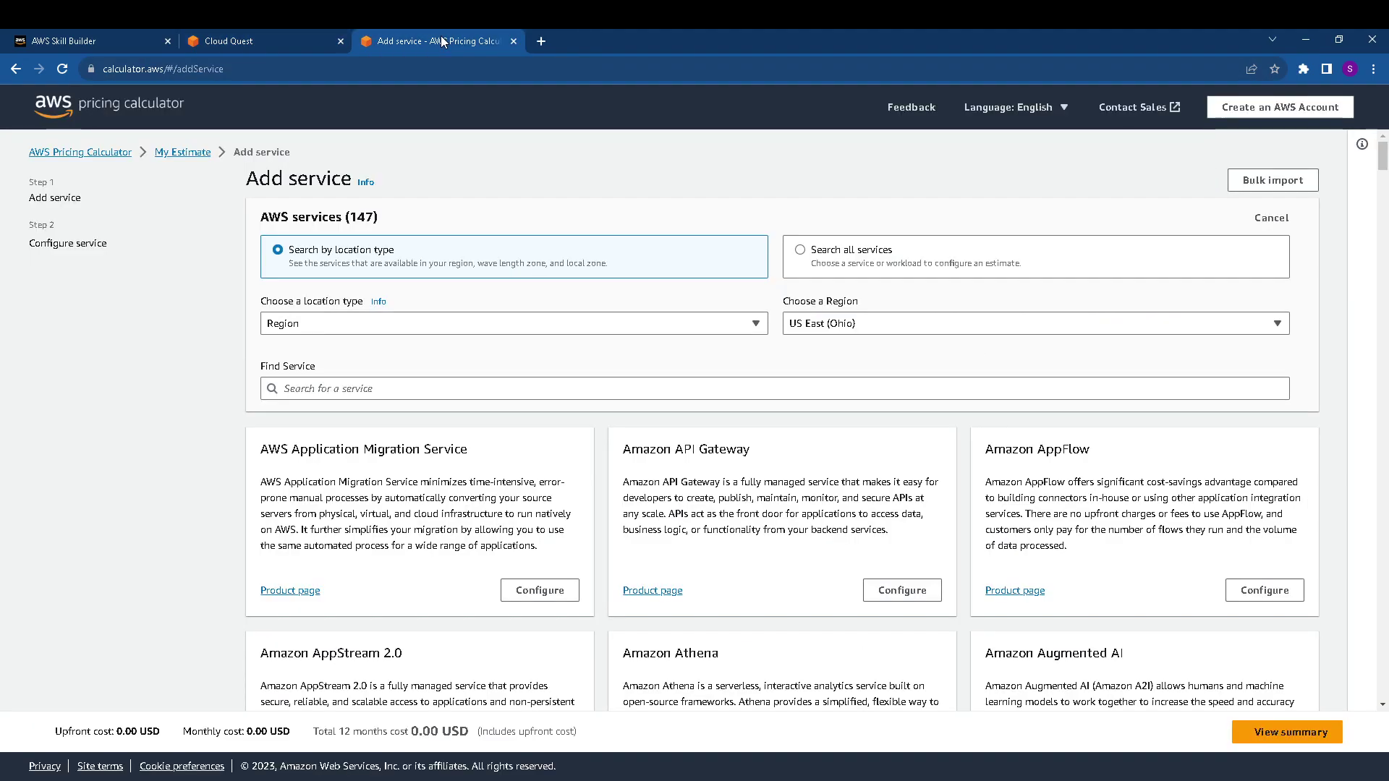
pyautogui.click(199, 153)
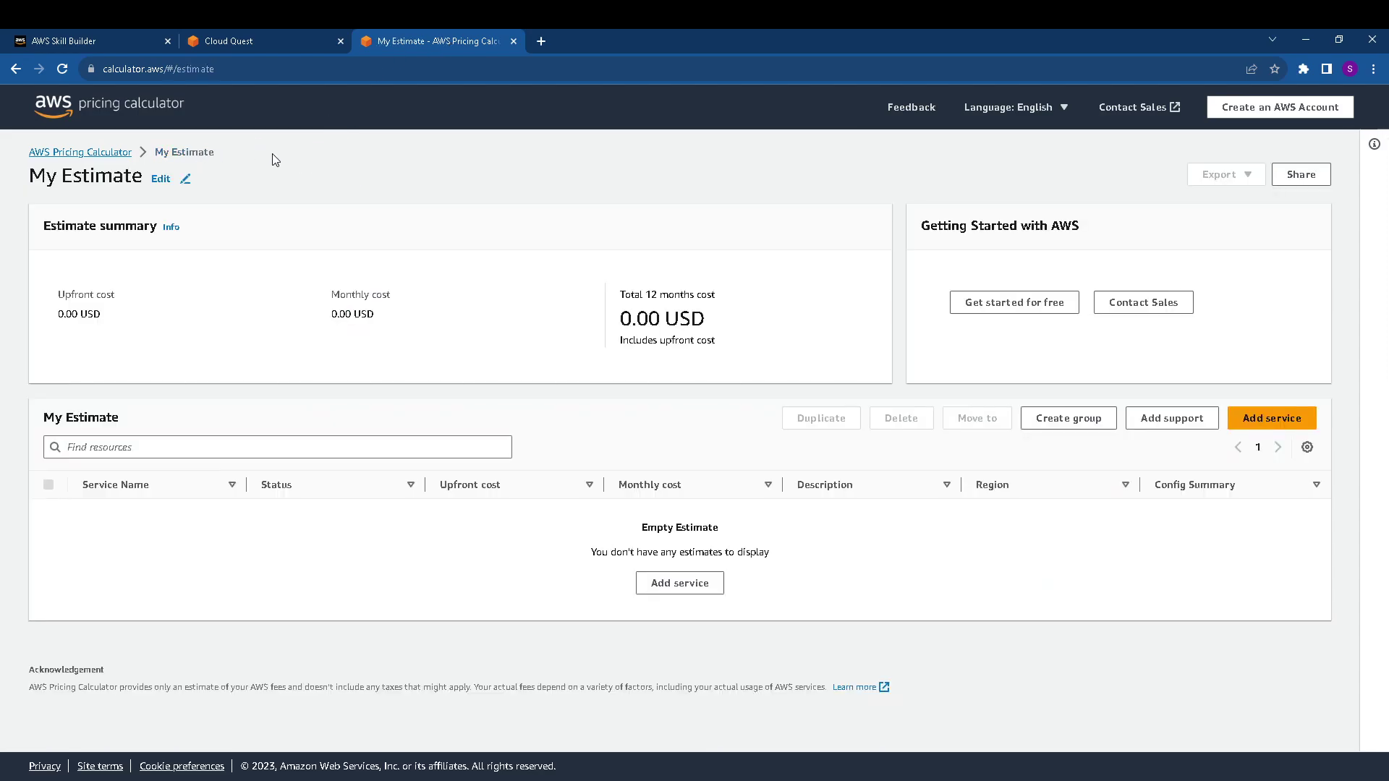
# Advance the Cloud Quest lab through to step 6 and create a group named "Web servers" in My Estimate.
pyautogui.click(245, 41)
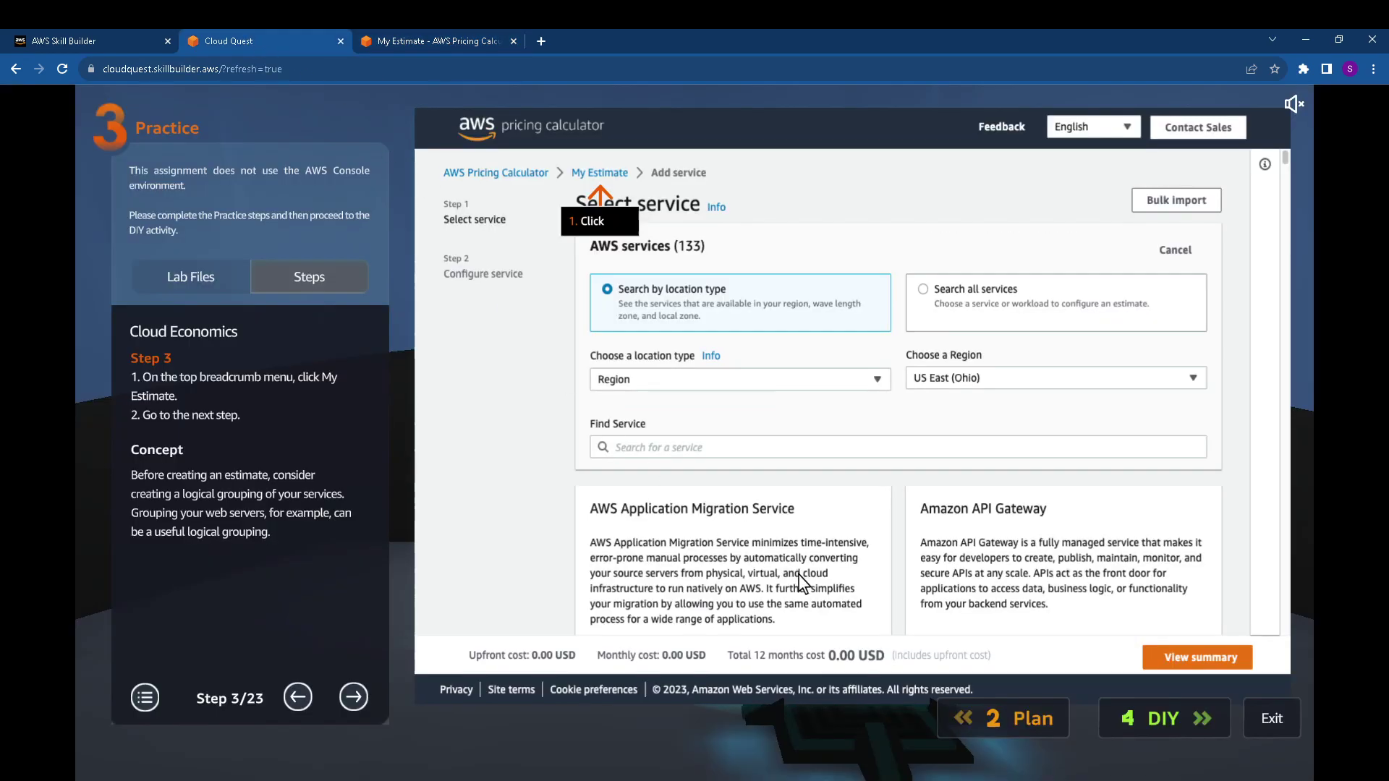
pyautogui.click(354, 698)
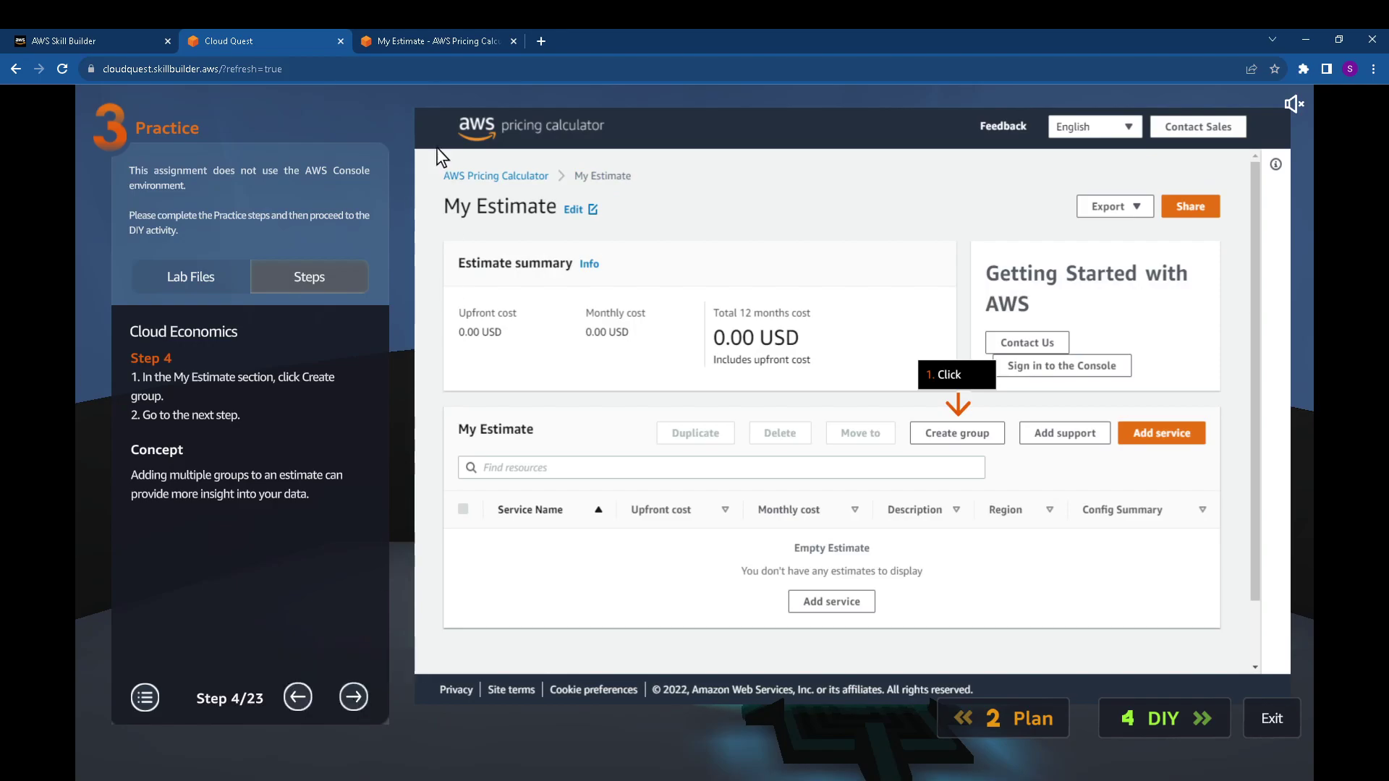
pyautogui.click(436, 38)
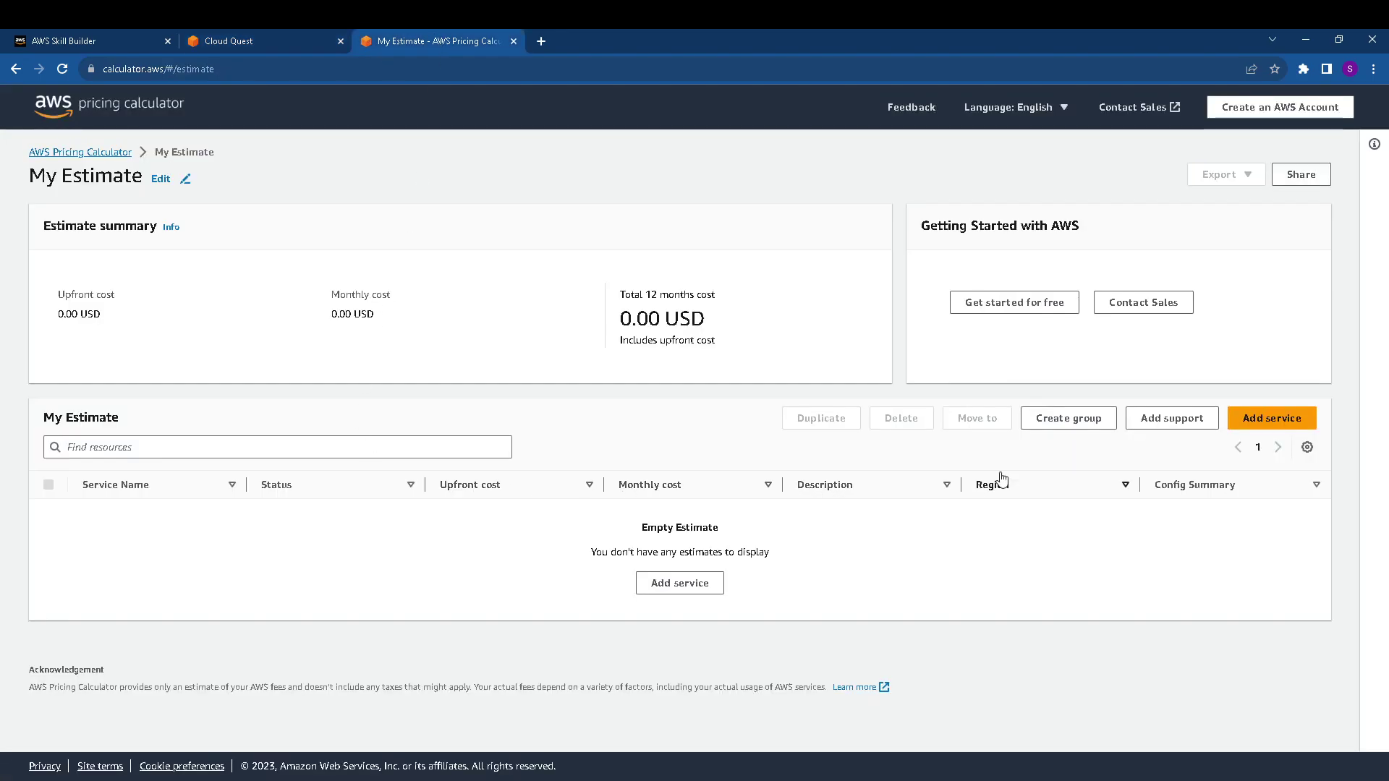
pyautogui.click(1068, 418)
pyautogui.click(228, 41)
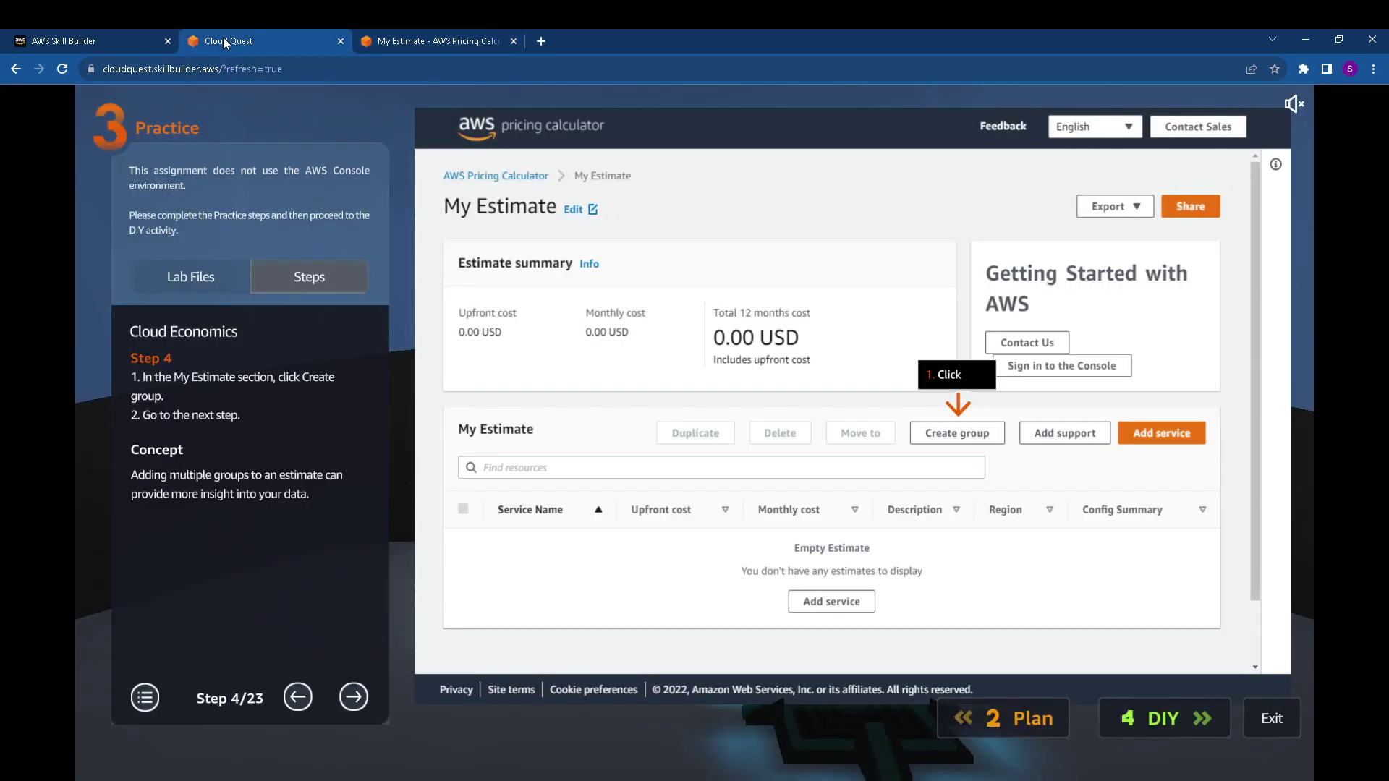
pyautogui.click(353, 701)
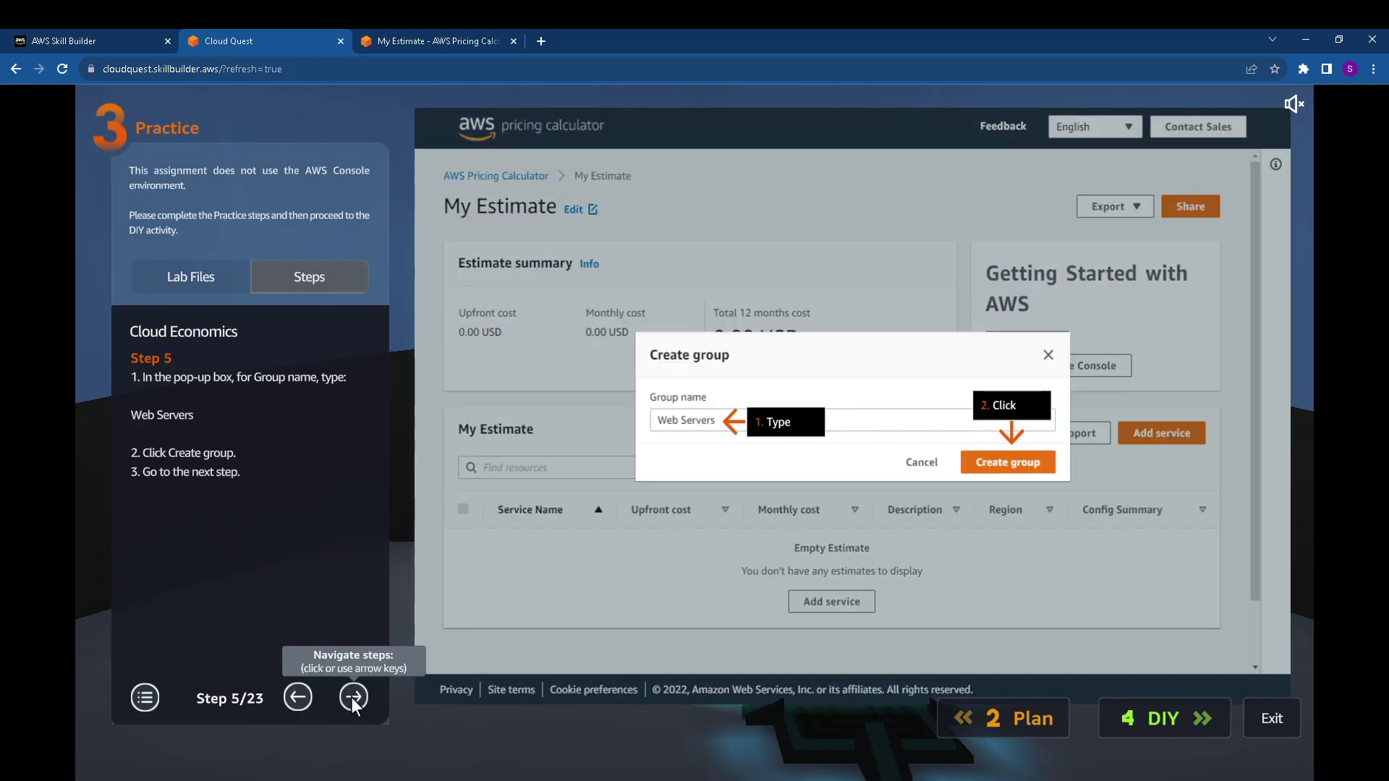
pyautogui.click(351, 698)
pyautogui.click(463, 37)
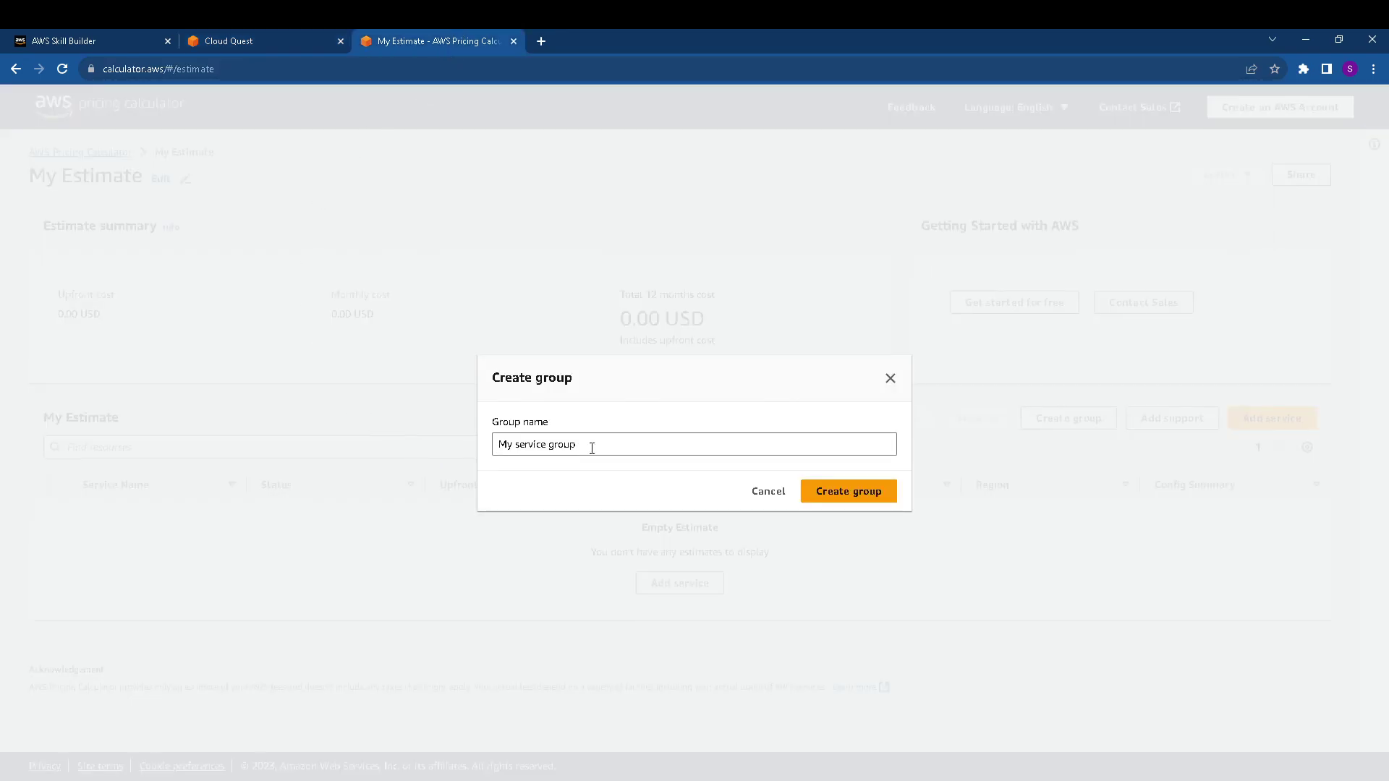
pyautogui.moveTo(579, 444); pyautogui.dragTo(473, 436)
pyautogui.write('Web')
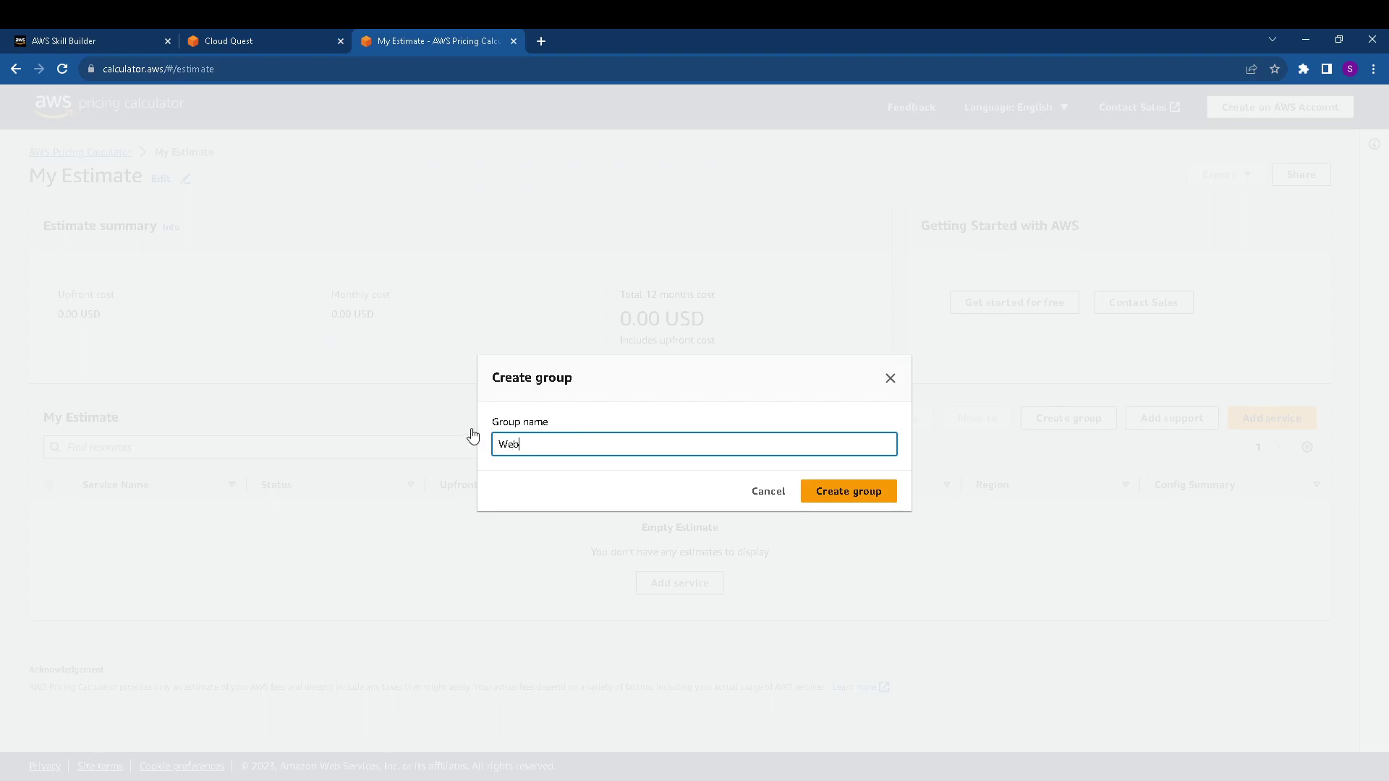
pyautogui.write(' servers')
pyautogui.click(895, 488)
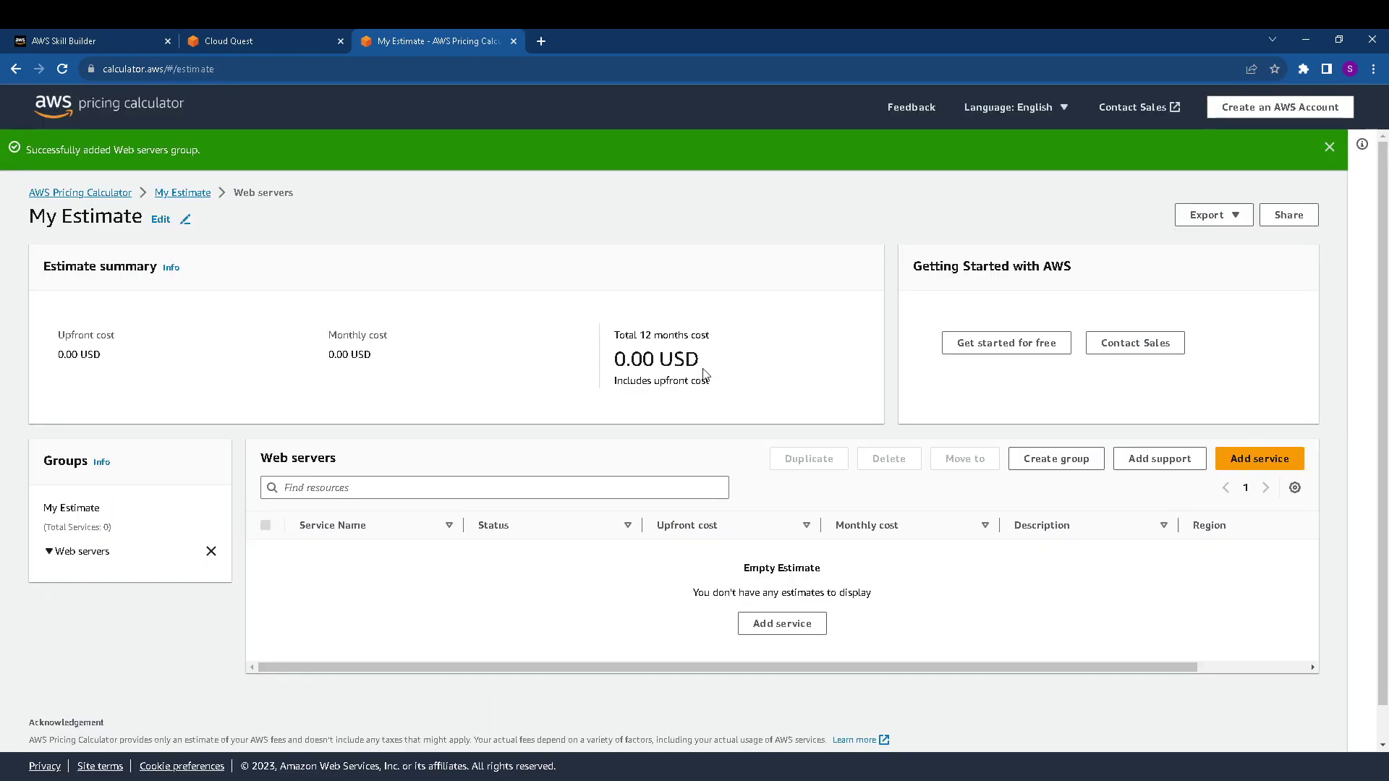
# Advance the Cloud Quest lab to step 7 and search for the service "ec2" to add to the Web servers group.
pyautogui.click(253, 34)
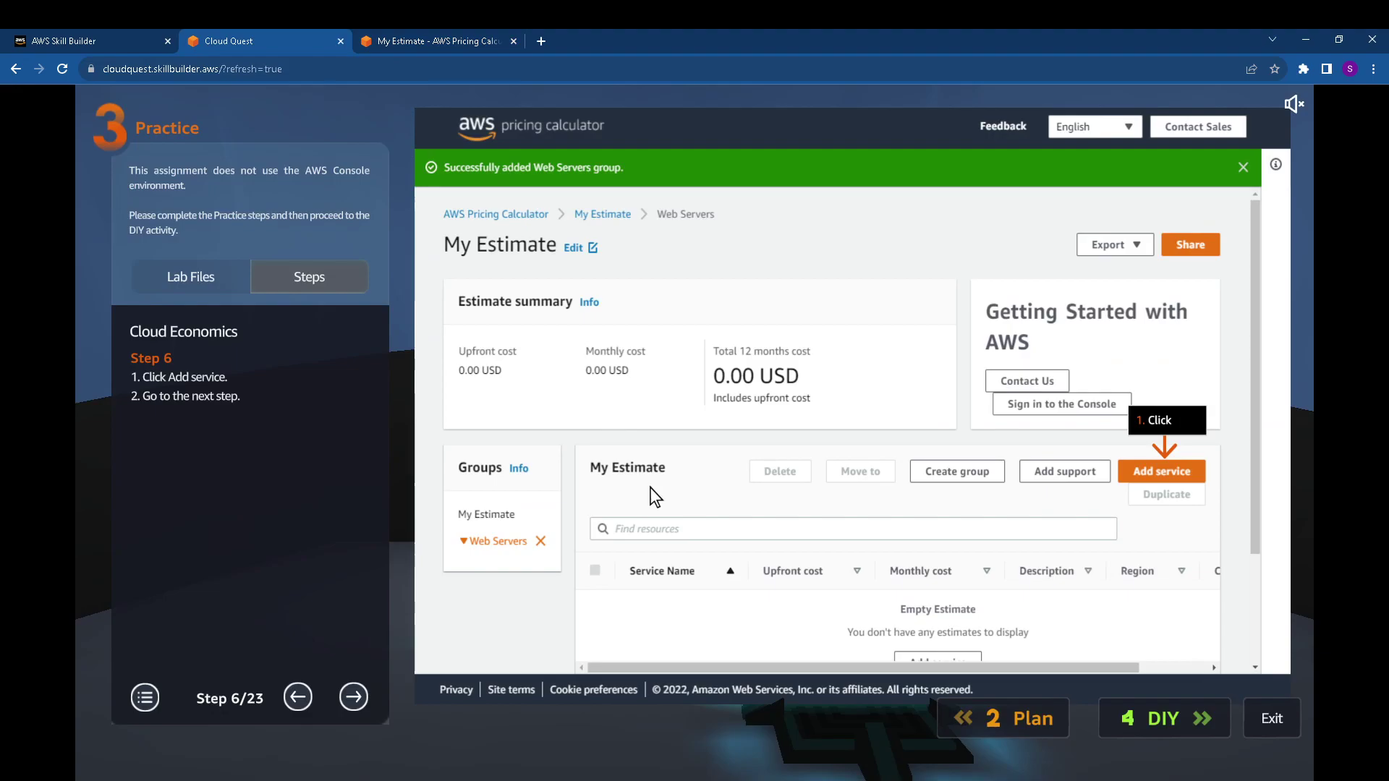
pyautogui.click(355, 697)
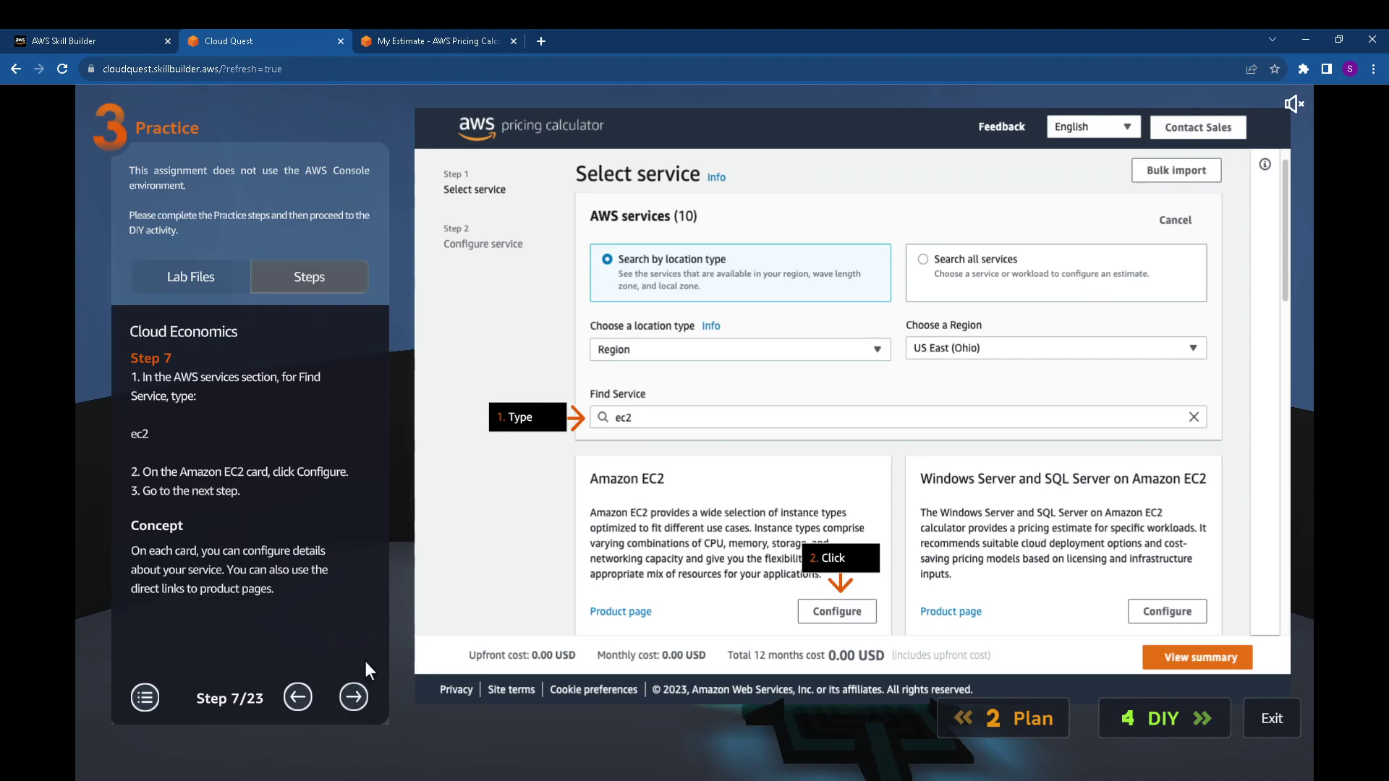
pyautogui.click(419, 43)
pyautogui.click(1256, 459)
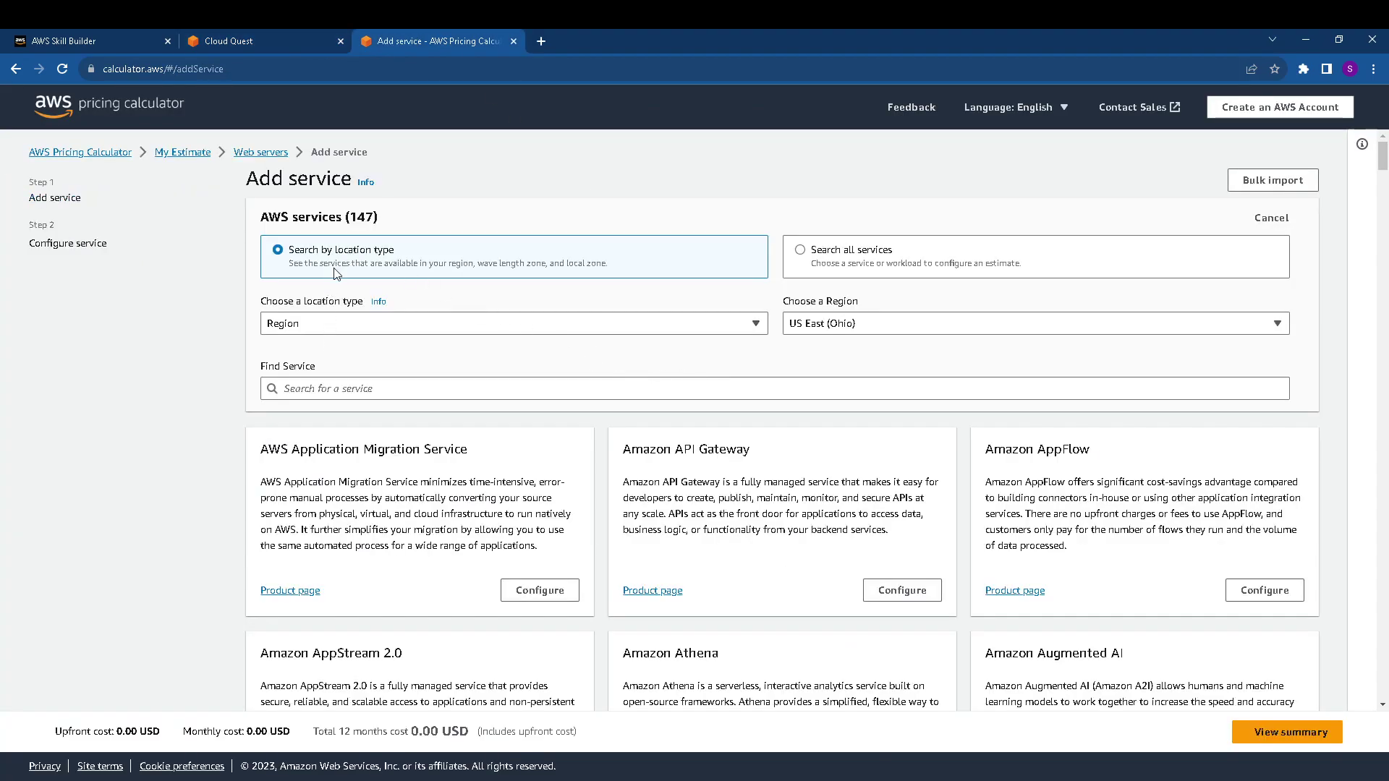
pyautogui.click(328, 388)
pyautogui.write('ec2')
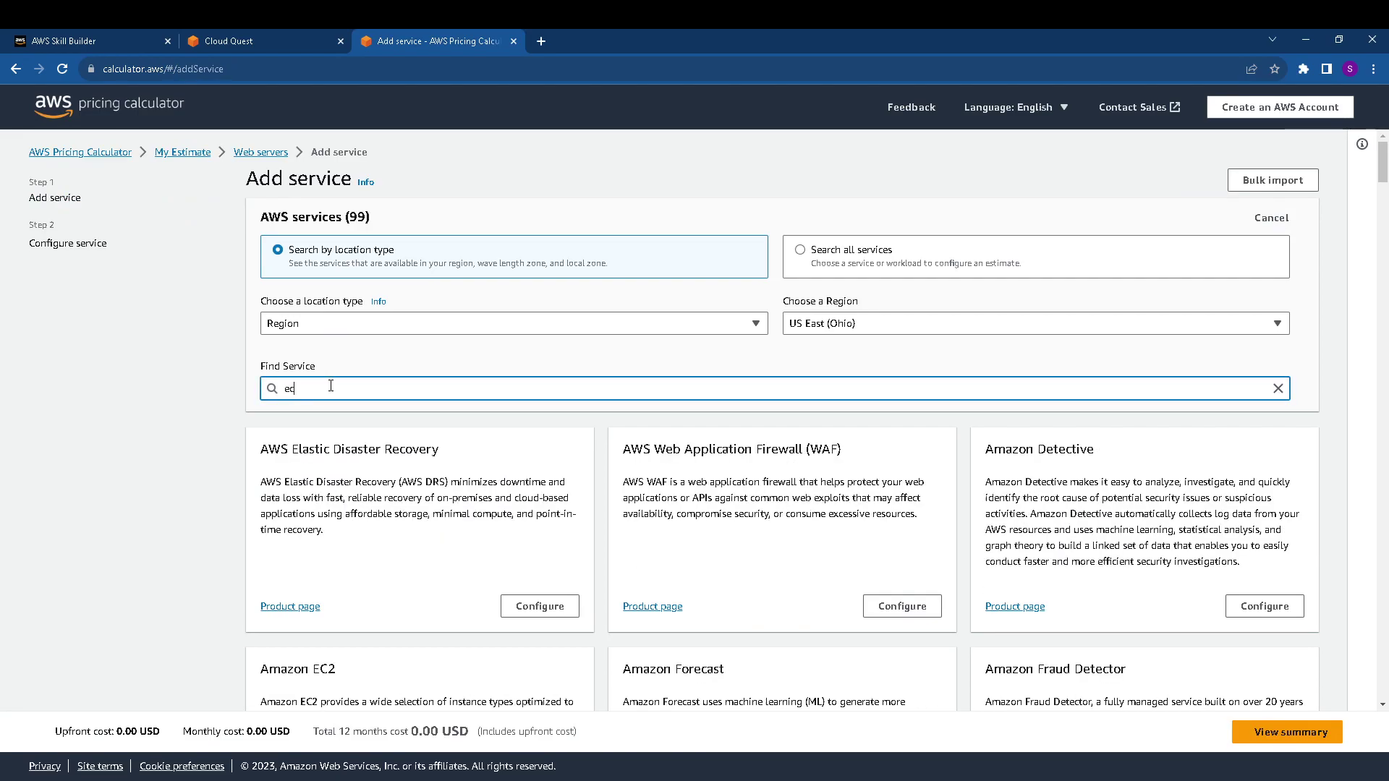
# Recheck step 7 in Cloud Quest and open the Amazon EC2 configuration in AWS Pricing Calculator.
pyautogui.click(202, 44)
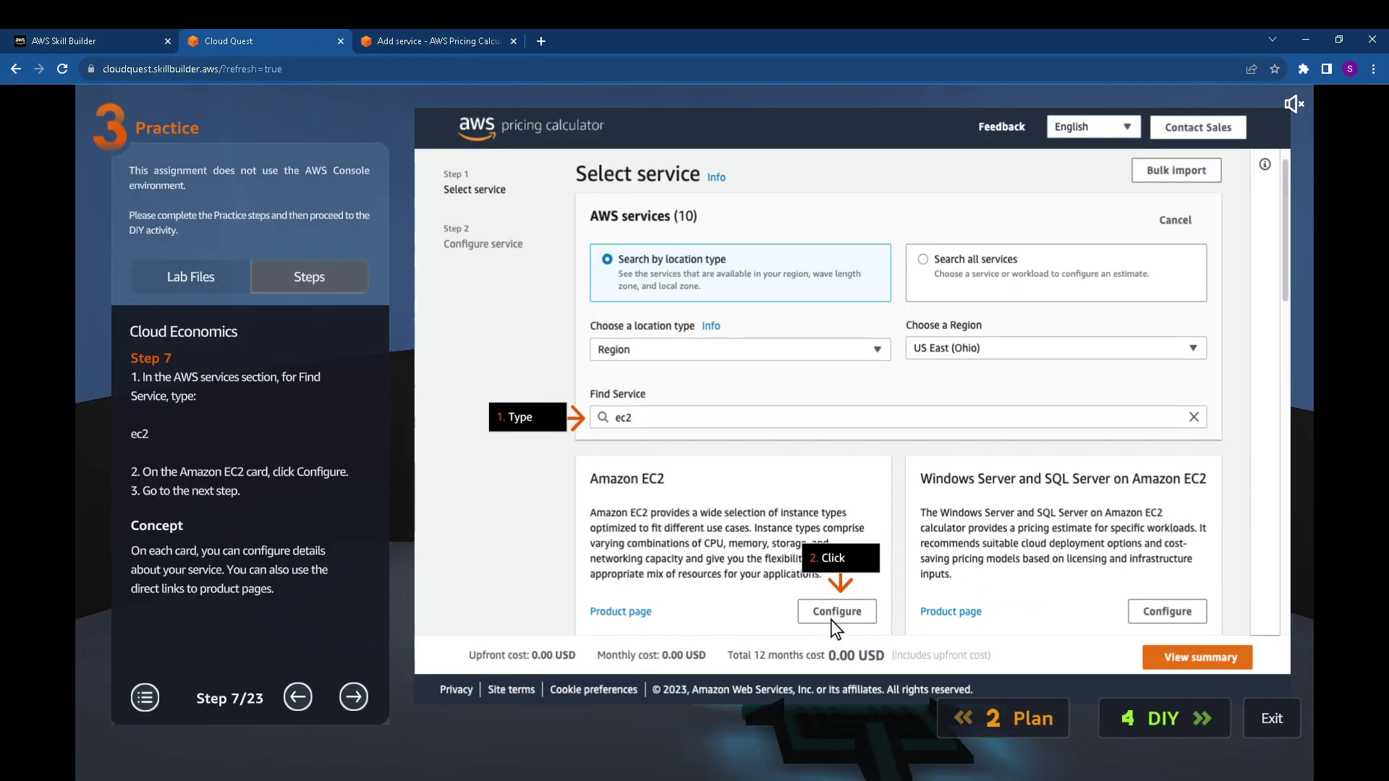
pyautogui.click(383, 42)
pyautogui.click(547, 622)
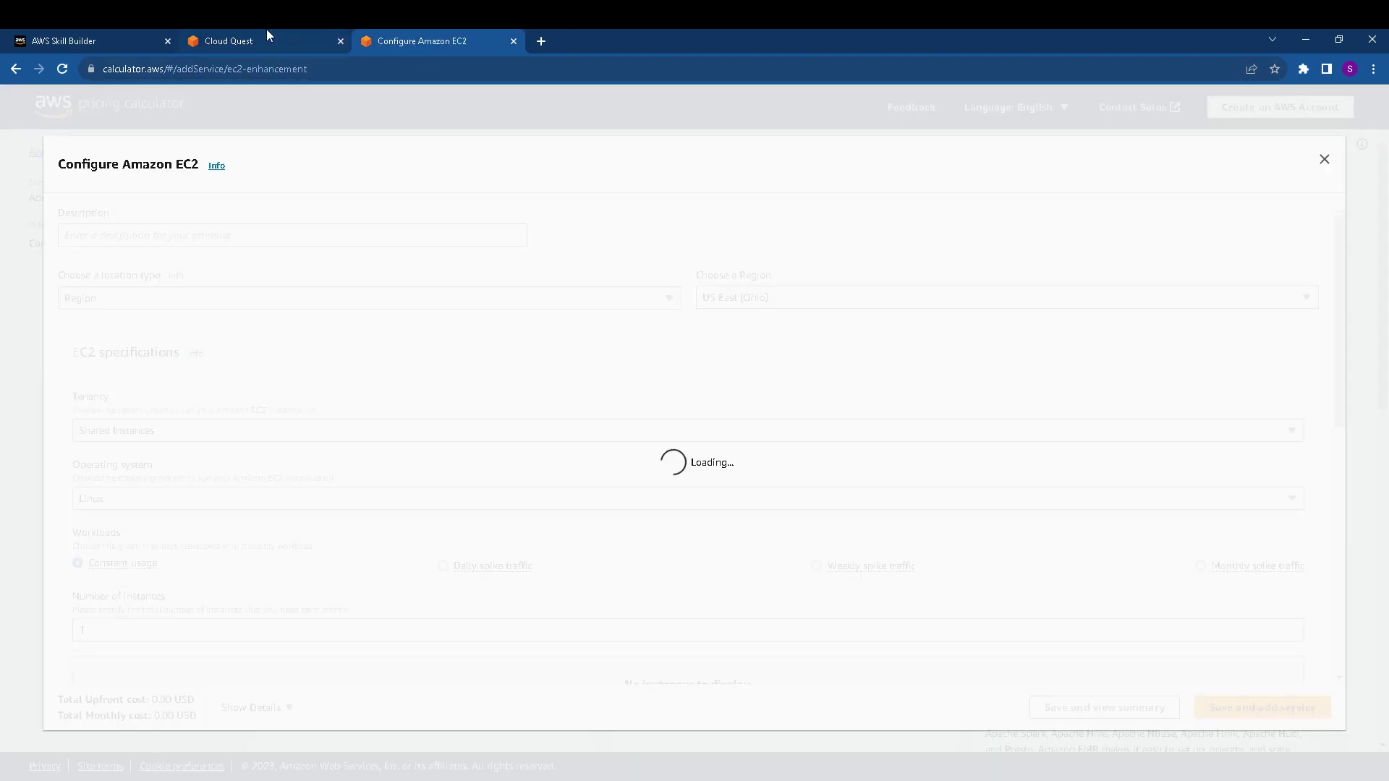
# Advance the Cloud Quest lab to step 8 and set the Amazon EC2 description to "Web server estimate".
pyautogui.click(236, 41)
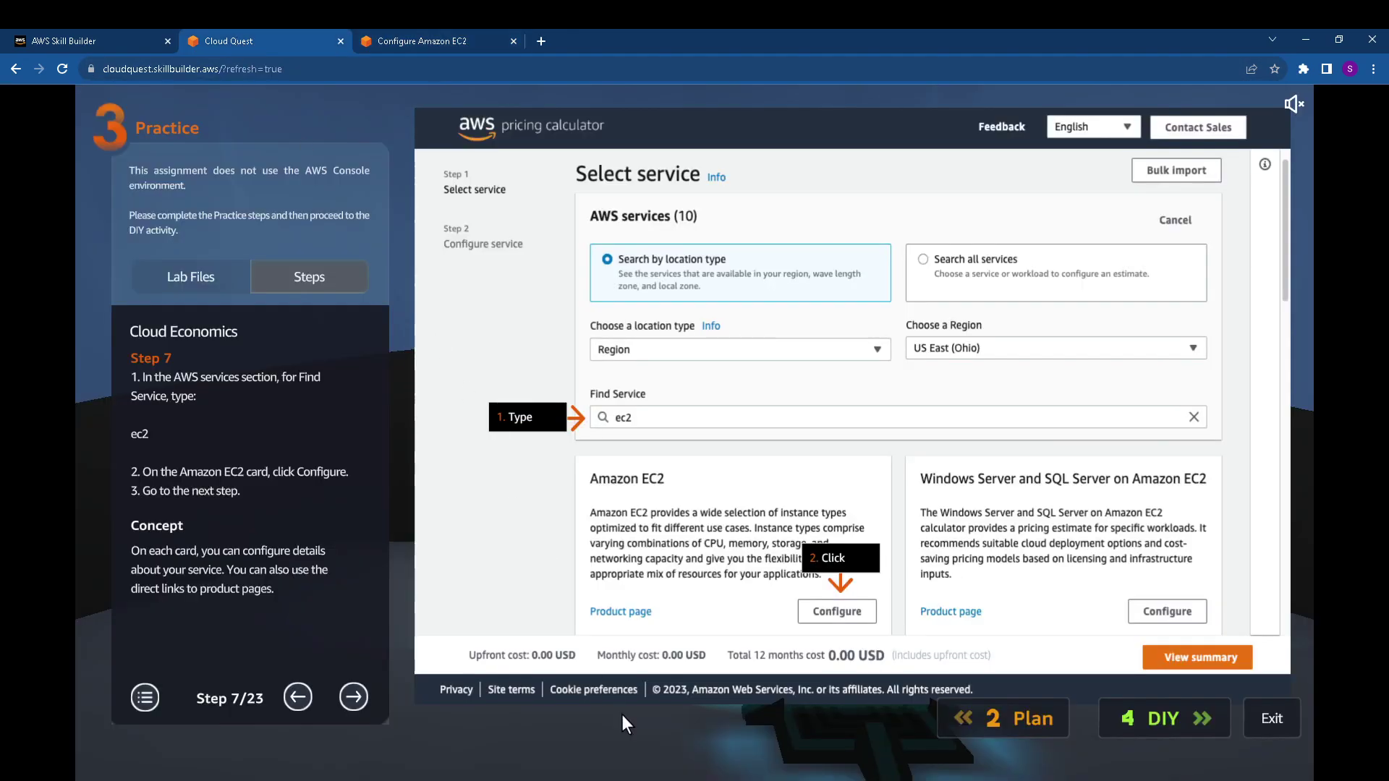
pyautogui.click(358, 706)
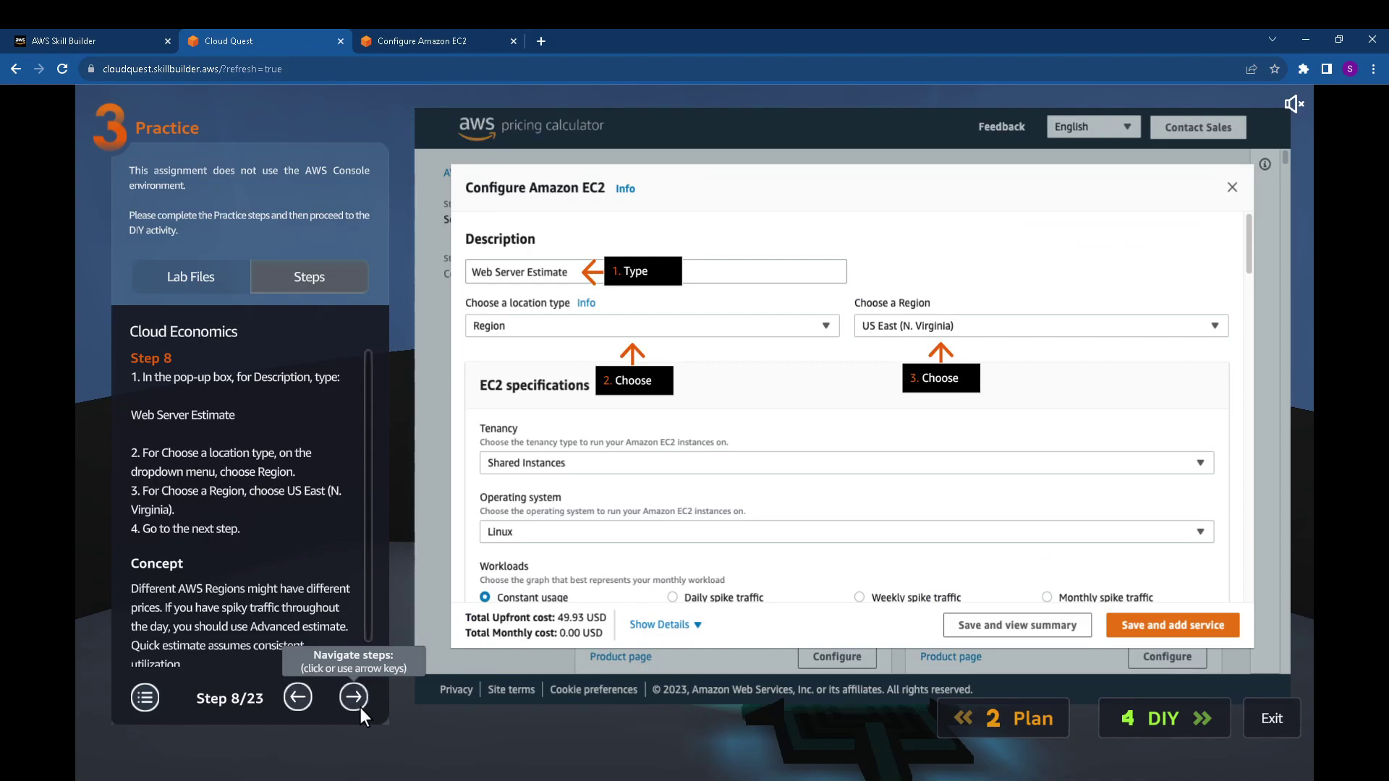
pyautogui.click(479, 37)
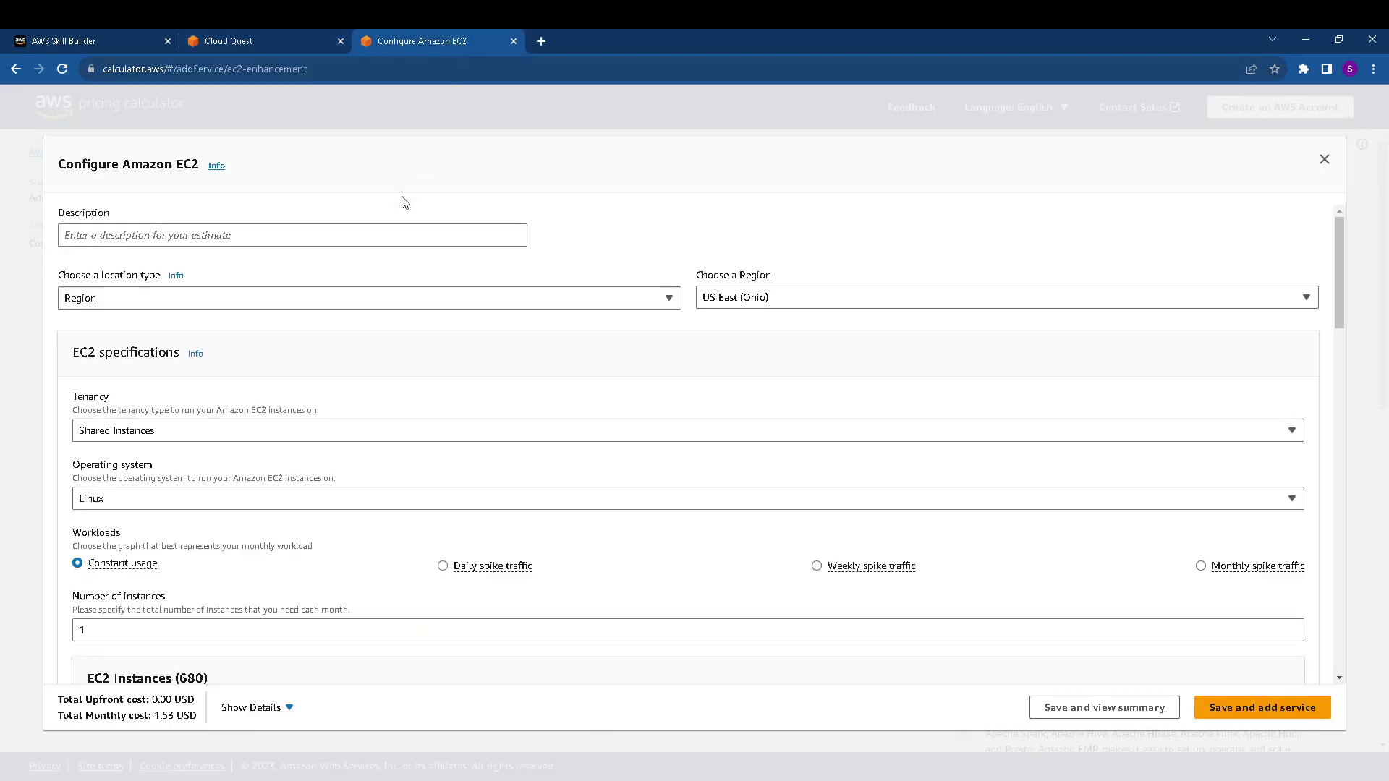
pyautogui.click(145, 239)
pyautogui.write('Web server estimate')
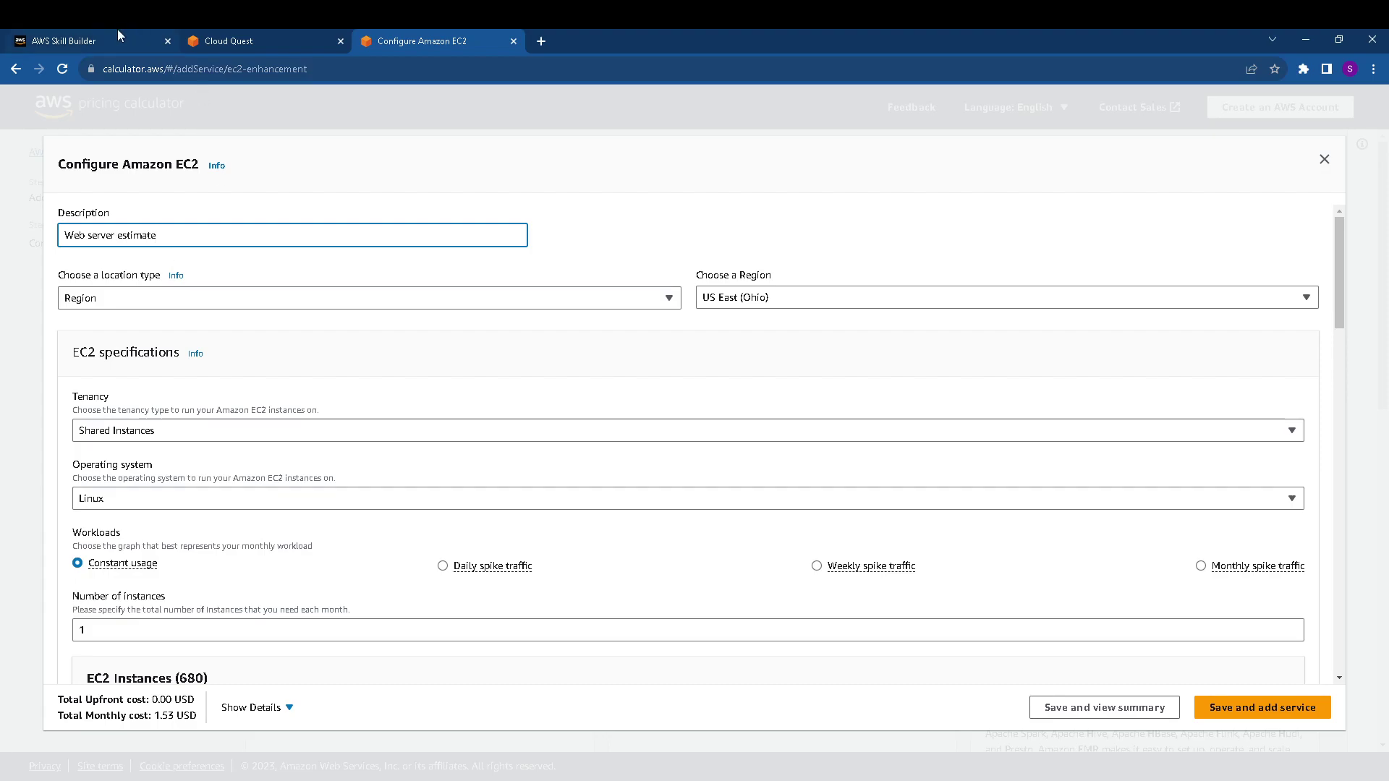
# Set the Amazon EC2 estimate's region to US East (N. Virginia) and advance the Cloud Quest lab to step 9.
pyautogui.click(259, 40)
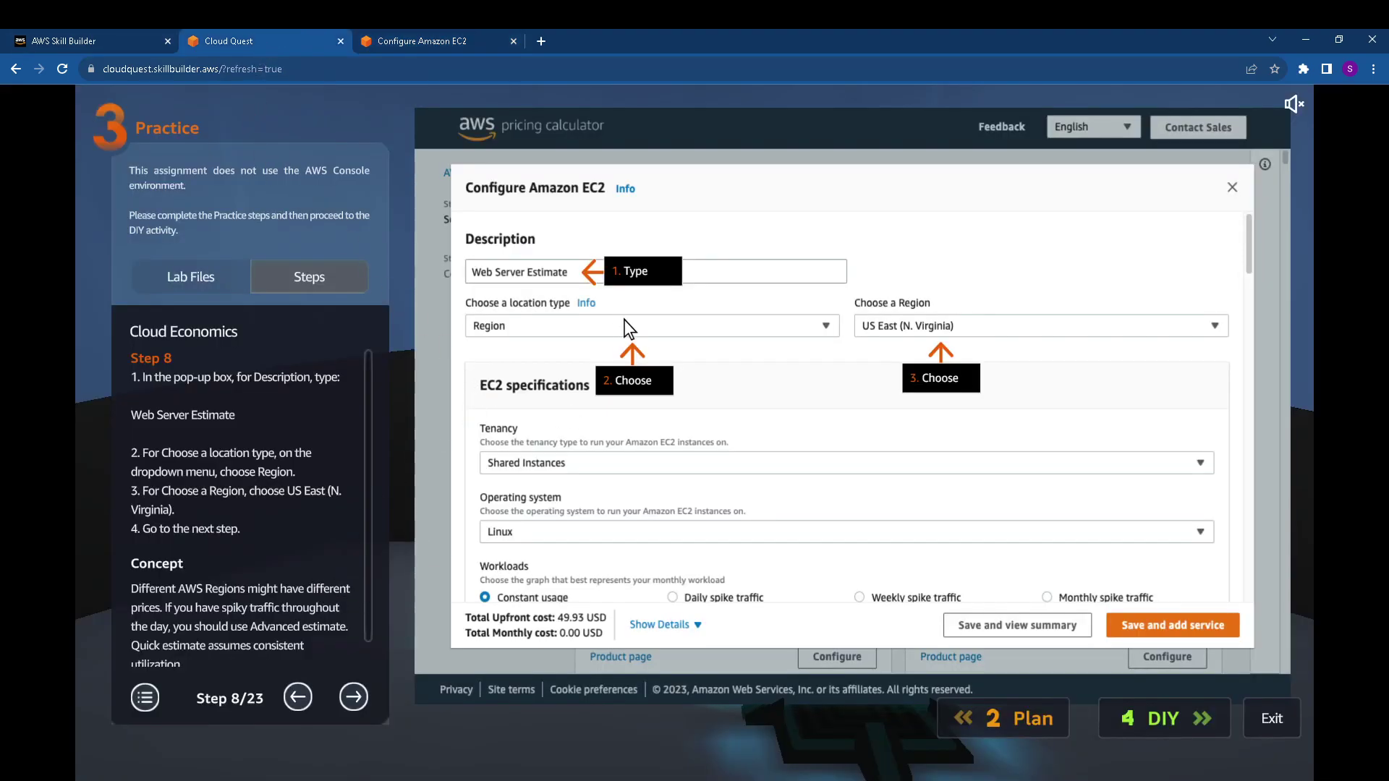
pyautogui.click(400, 35)
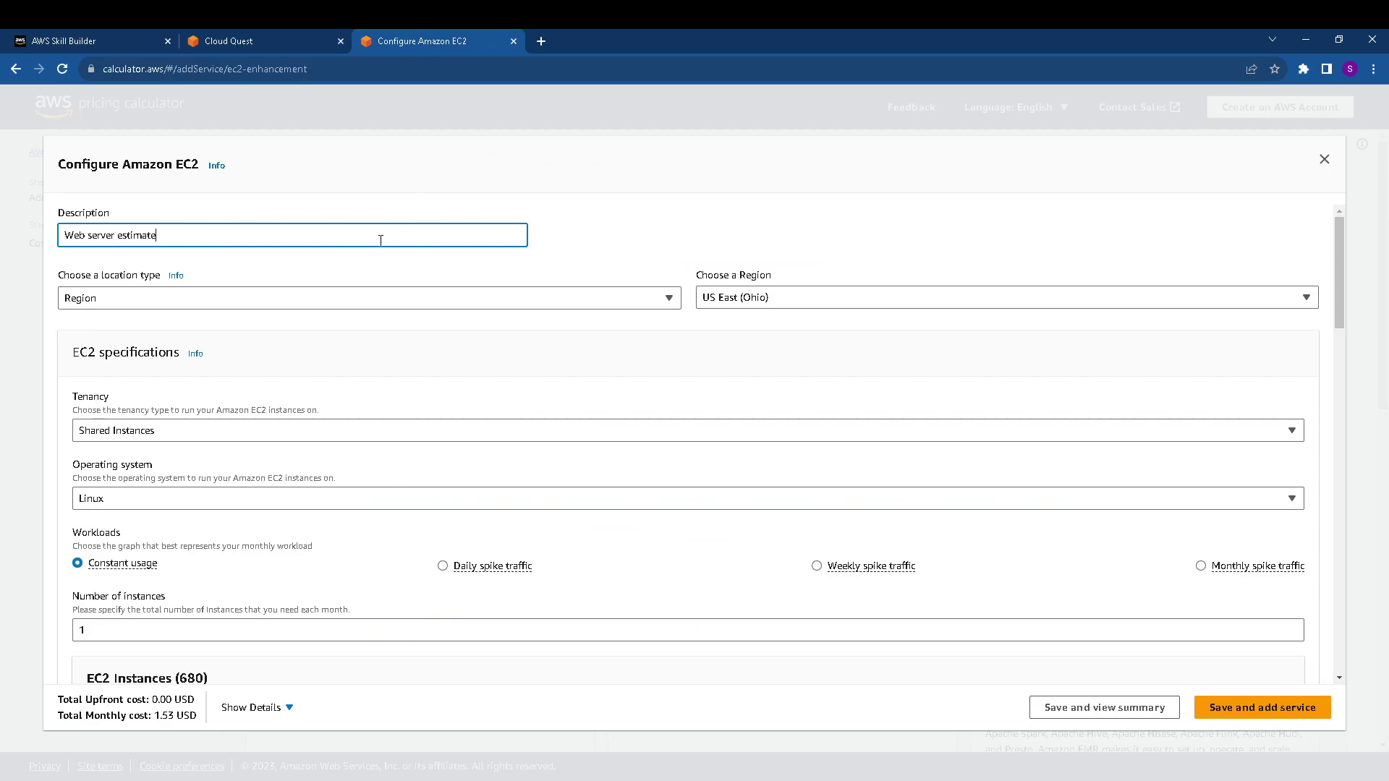
pyautogui.click(756, 303)
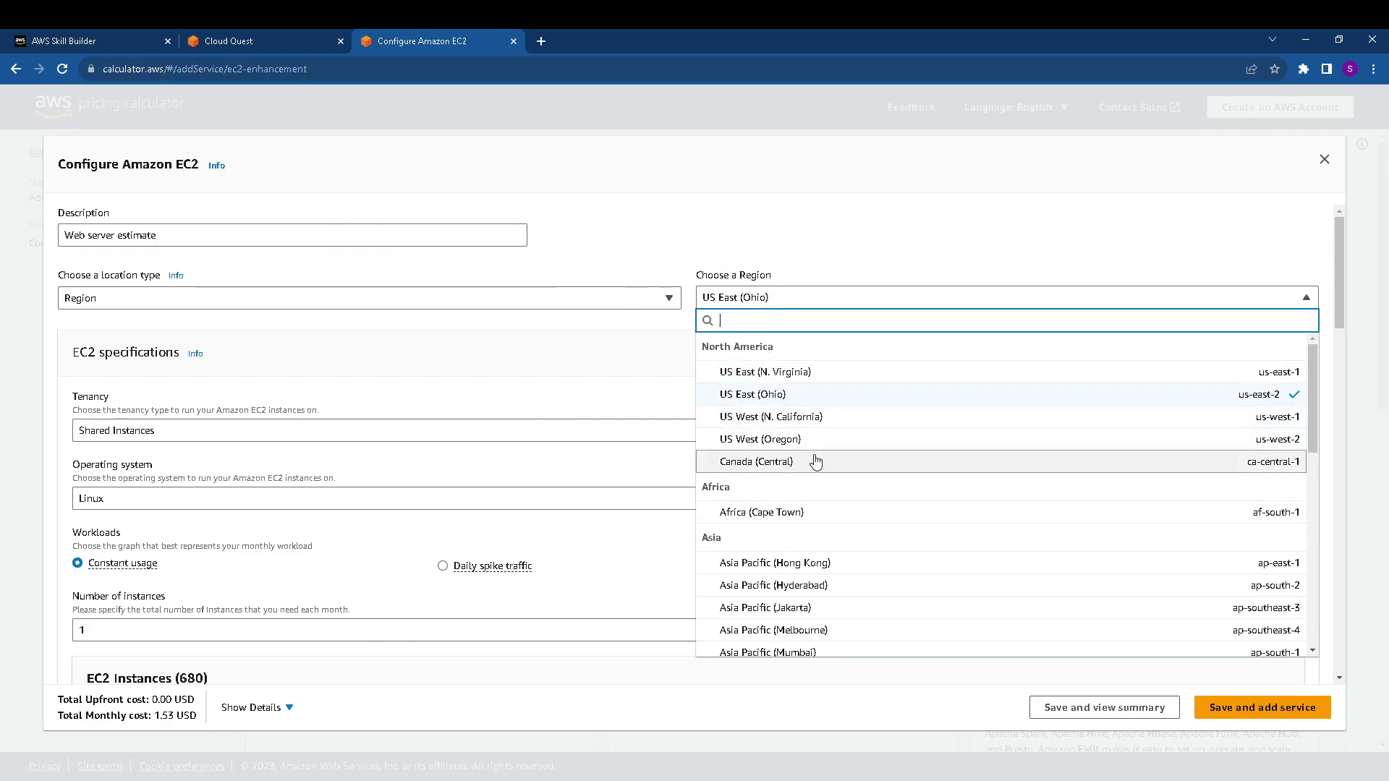
pyautogui.scroll(-3, 817, 452)
pyautogui.scroll(-5, 817, 452)
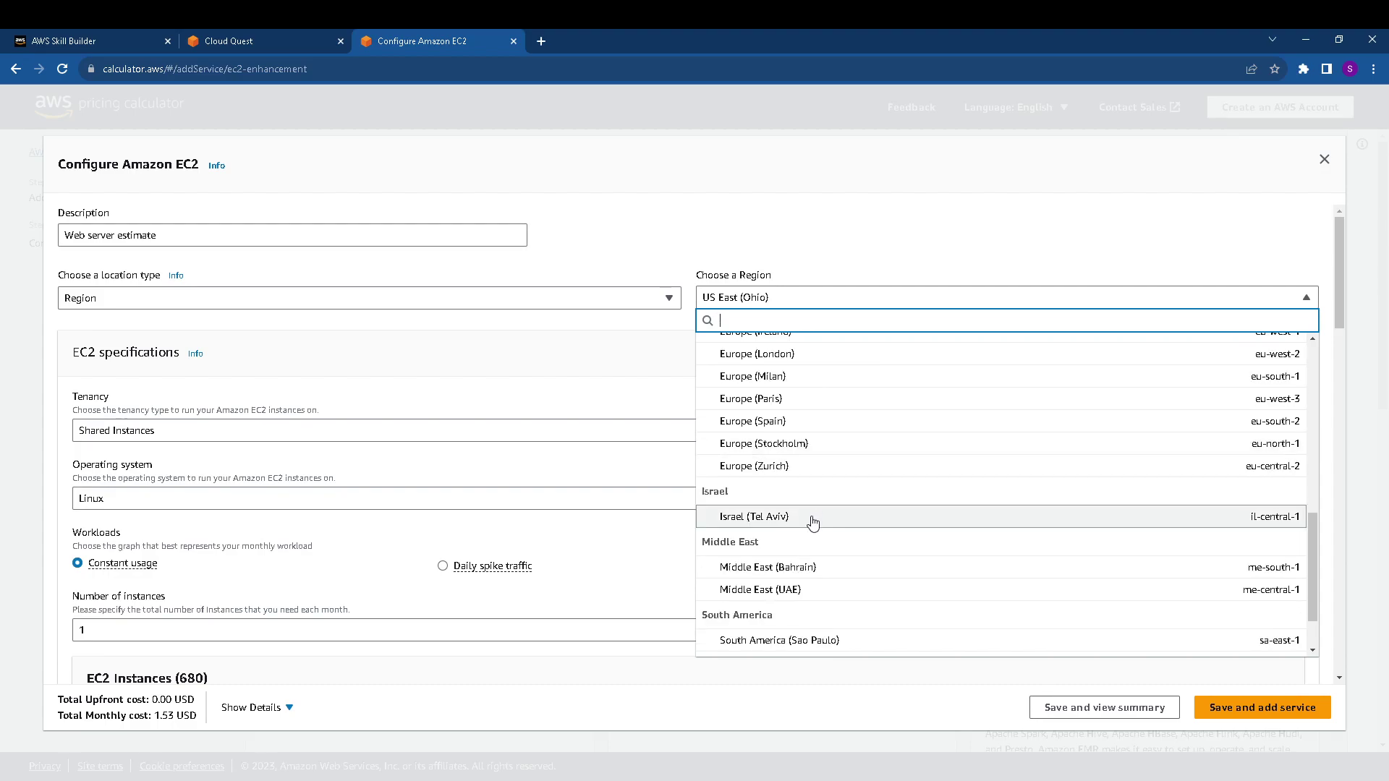
pyautogui.scroll(8, 806, 492)
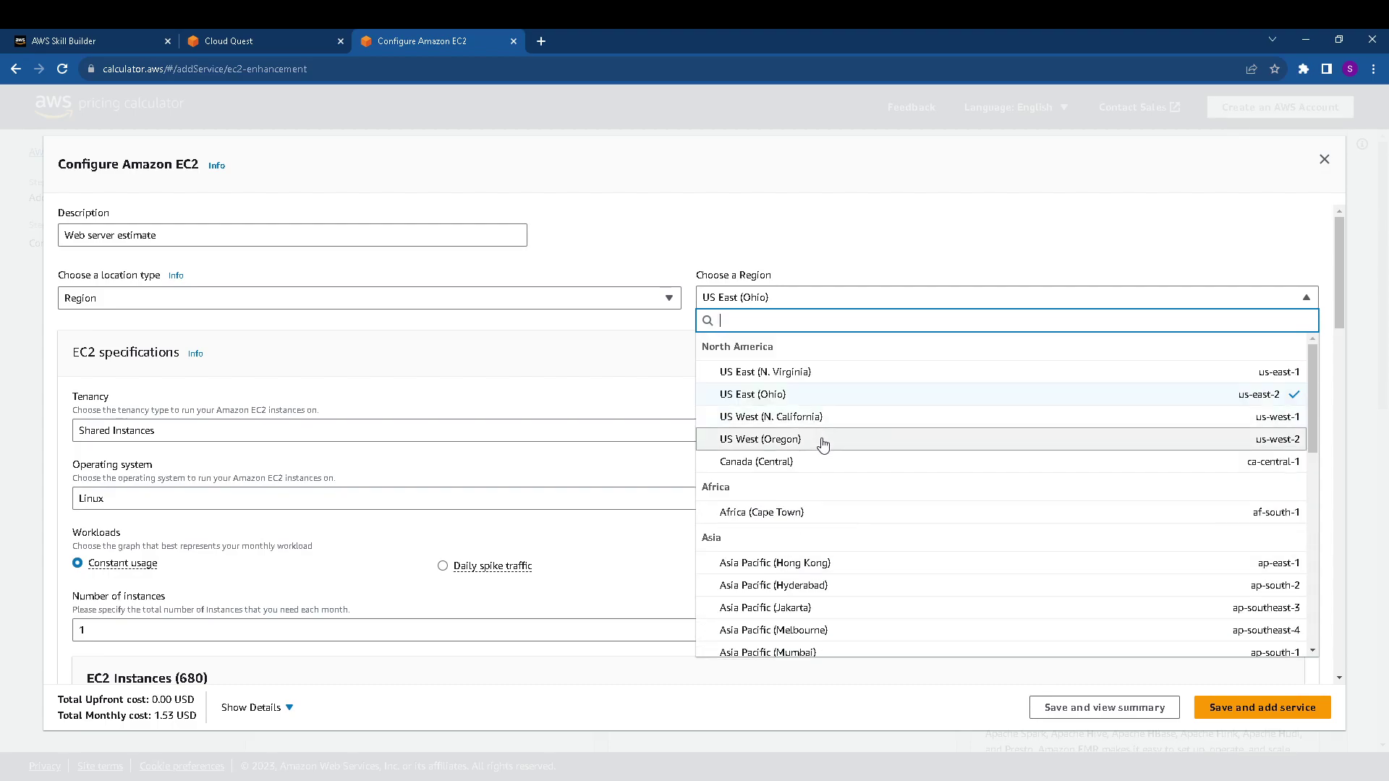
pyautogui.click(794, 378)
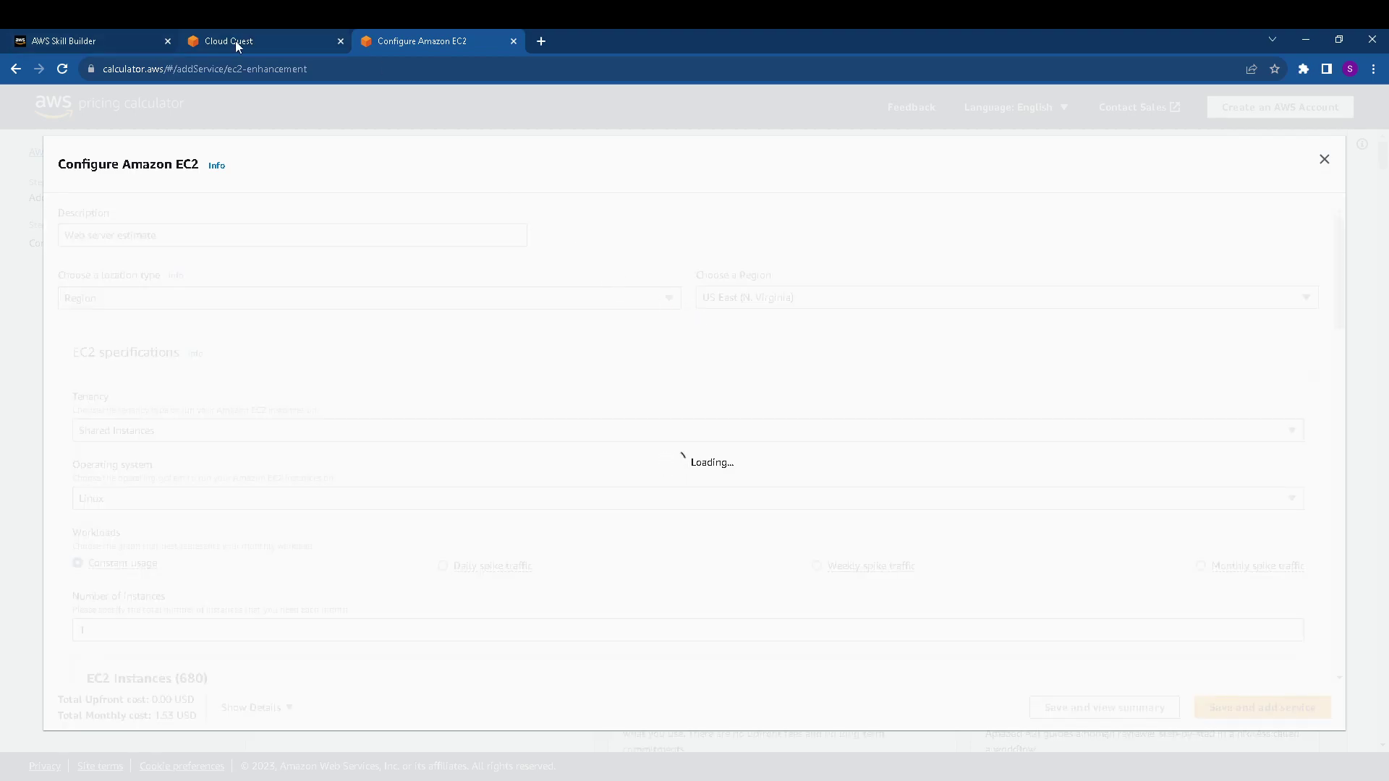
pyautogui.click(232, 40)
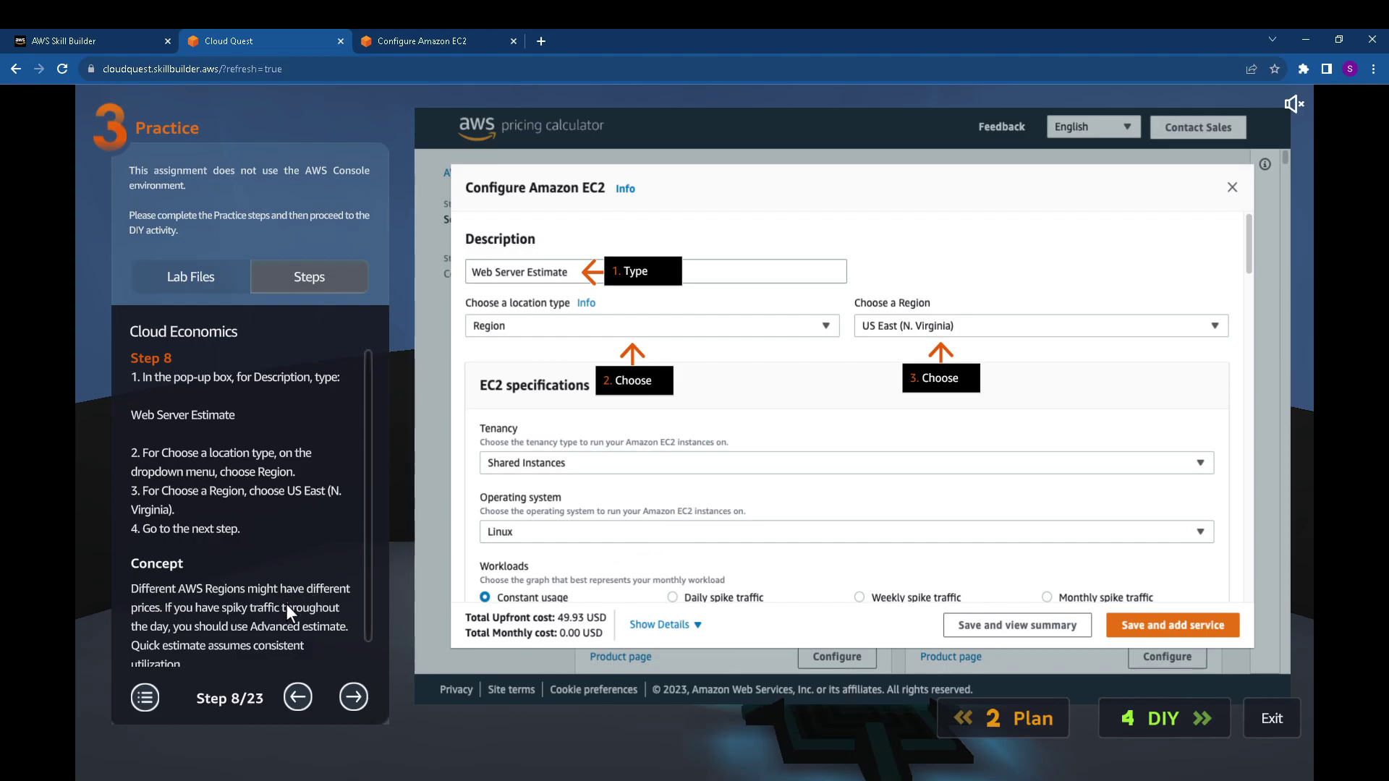
pyautogui.click(351, 697)
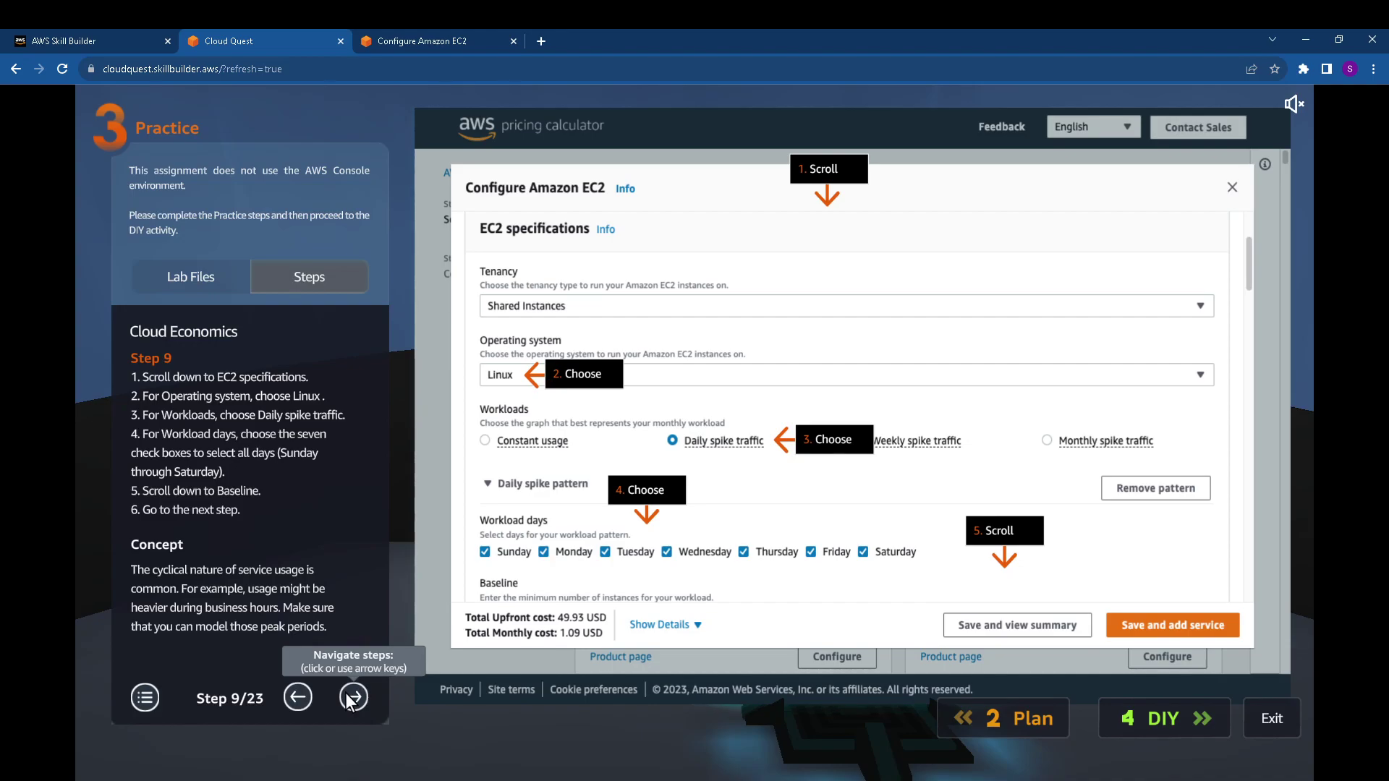
# Set the EC2 workload to Daily spike traffic on all seven days by adding Sunday and Saturday, and advance the Cloud Quest lab to step 10.
pyautogui.click(385, 41)
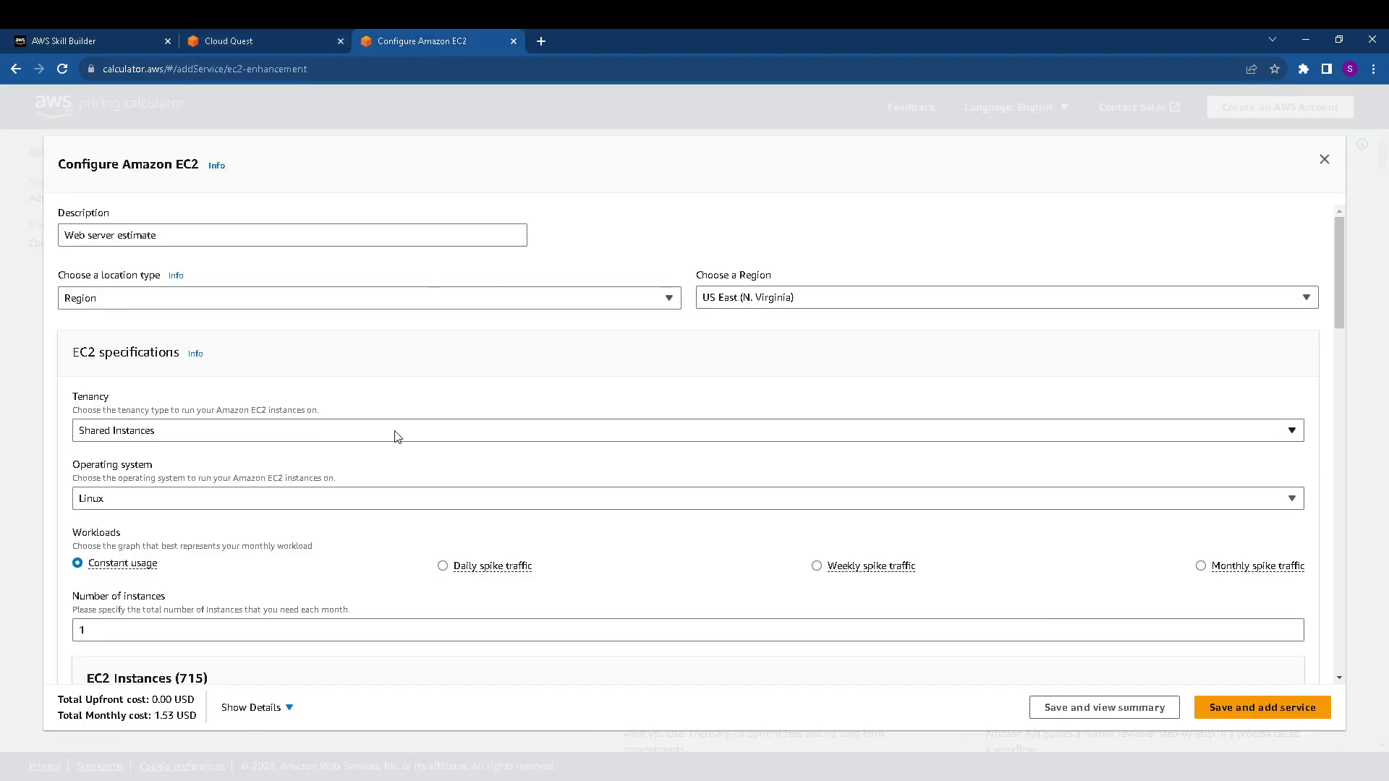
pyautogui.click(443, 566)
pyautogui.click(231, 41)
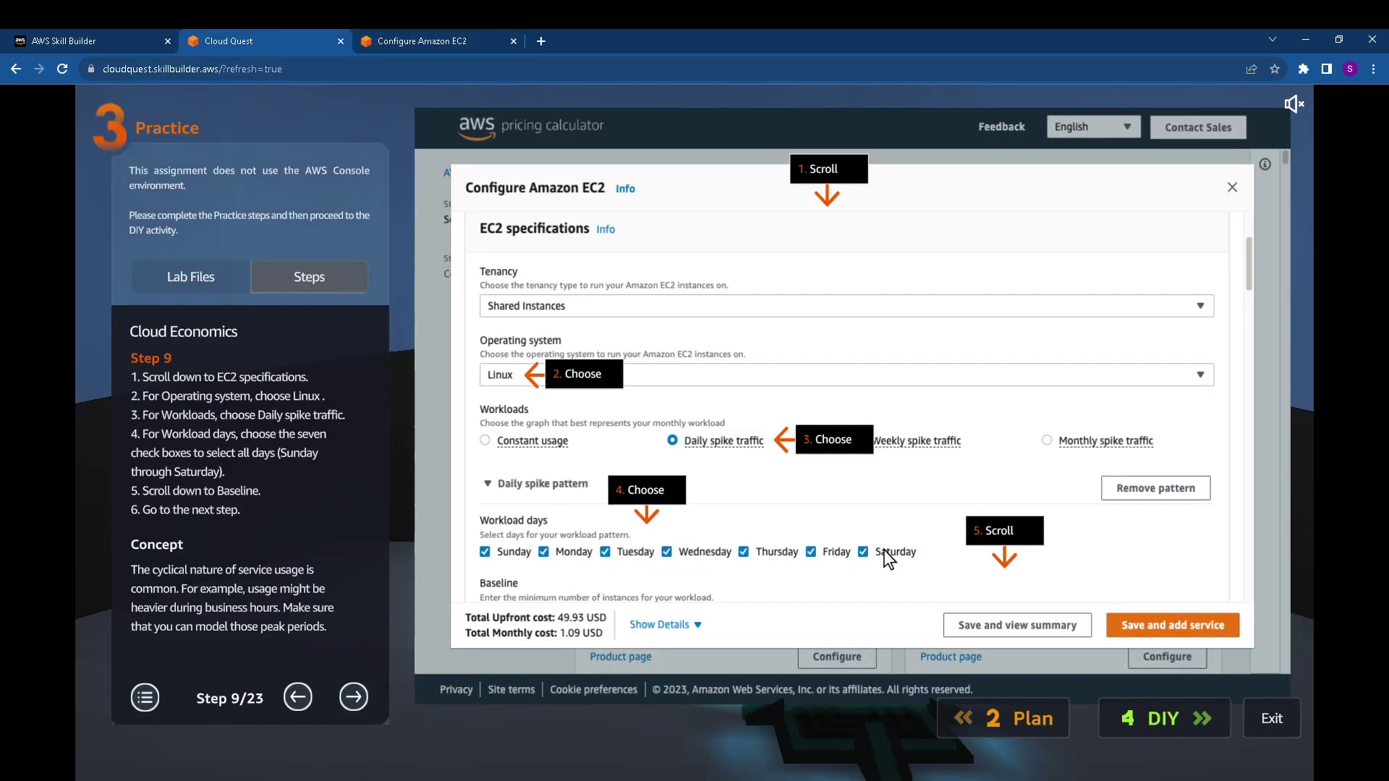
pyautogui.click(444, 40)
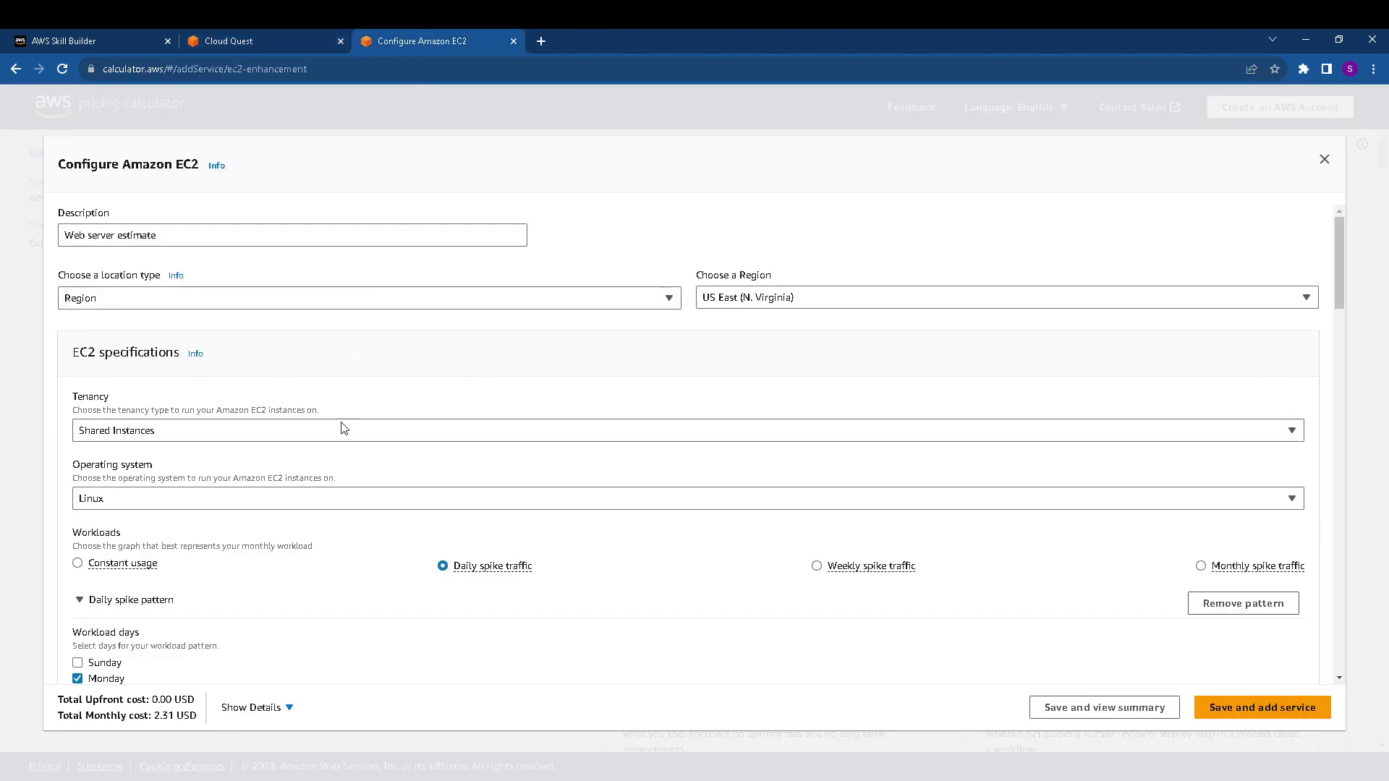
pyautogui.scroll(-3, 137, 624)
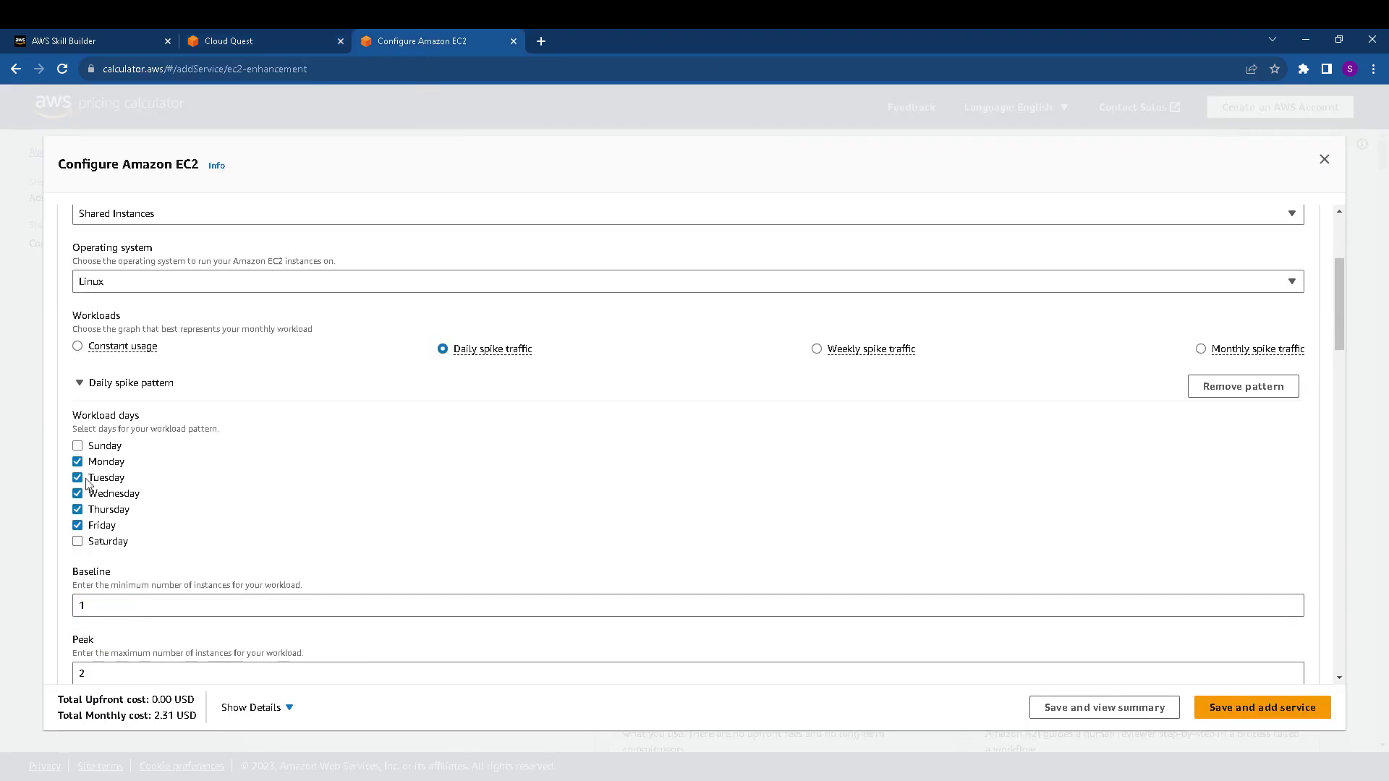
pyautogui.click(77, 446)
pyautogui.click(77, 541)
pyautogui.click(229, 40)
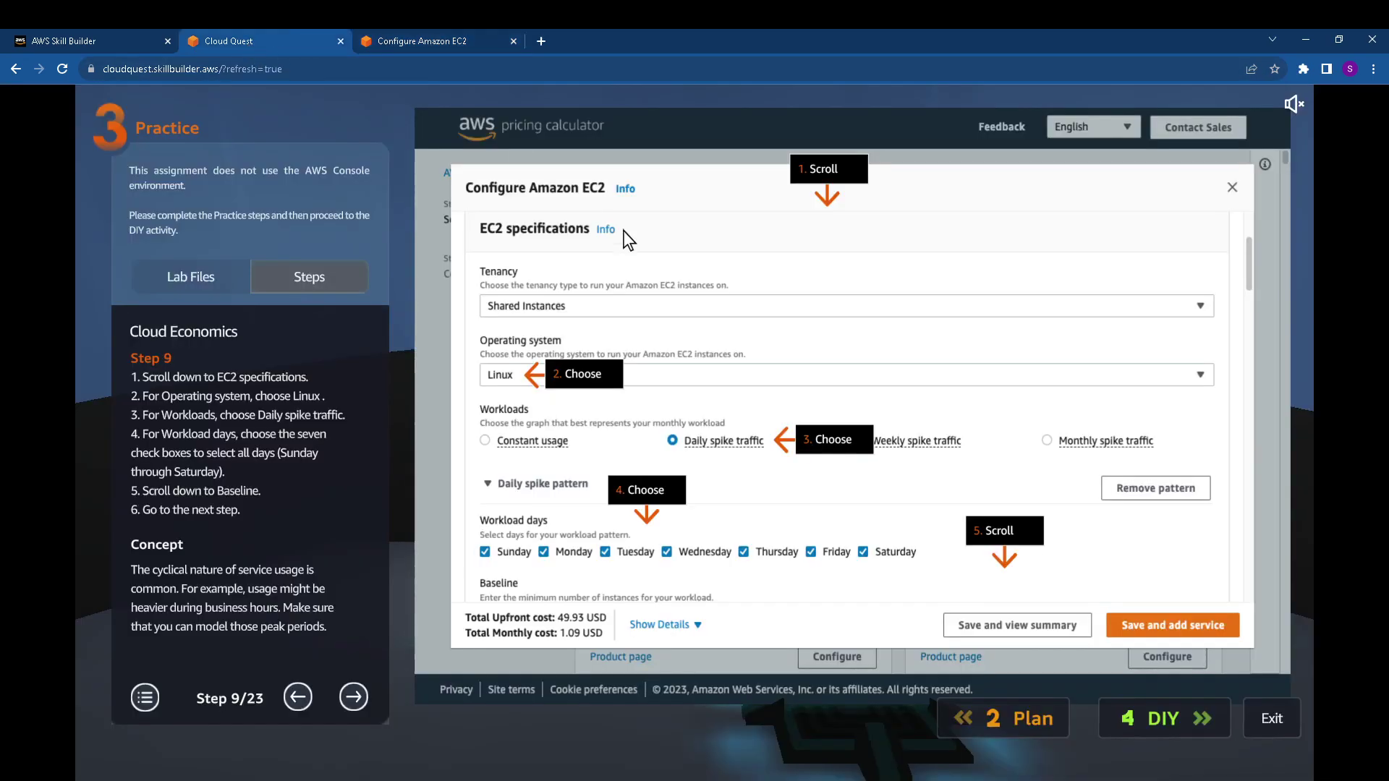
pyautogui.click(357, 699)
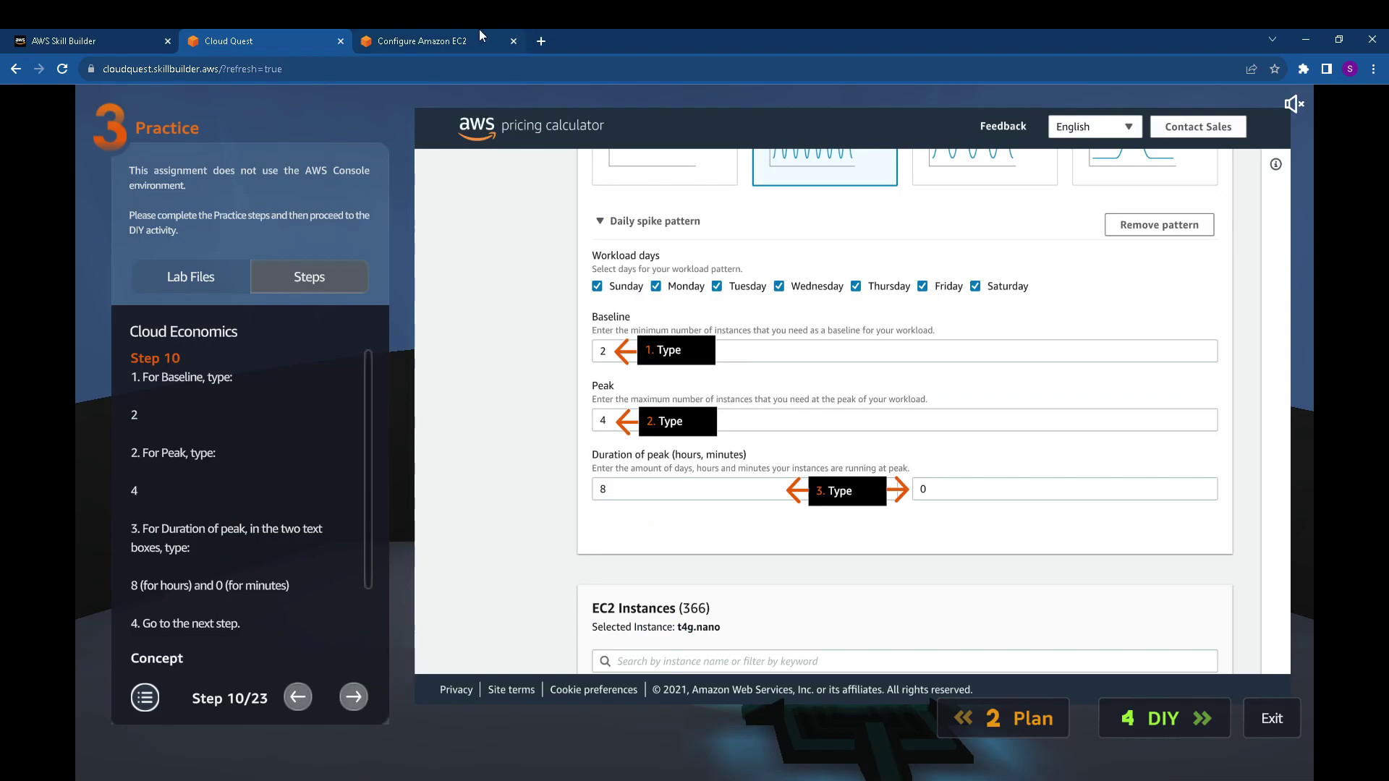
# In AWS Pricing Calculator, set the daily spike pattern's Baseline to 2 instances and its Peak to 4.
pyautogui.click(415, 32)
pyautogui.moveTo(116, 606); pyautogui.dragTo(65, 603)
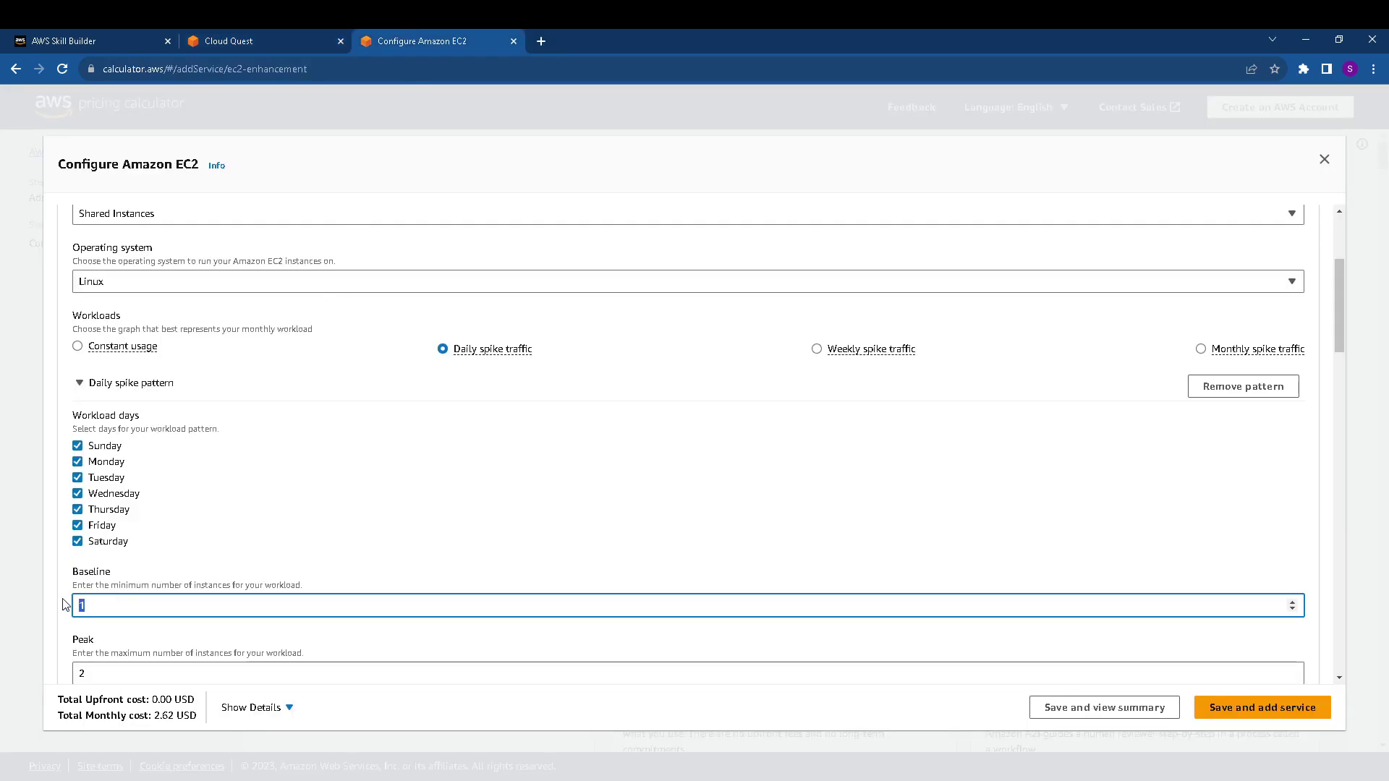
pyautogui.write('2')
pyautogui.scroll(-2, 87, 611)
pyautogui.press('Tab')
pyautogui.write('3')
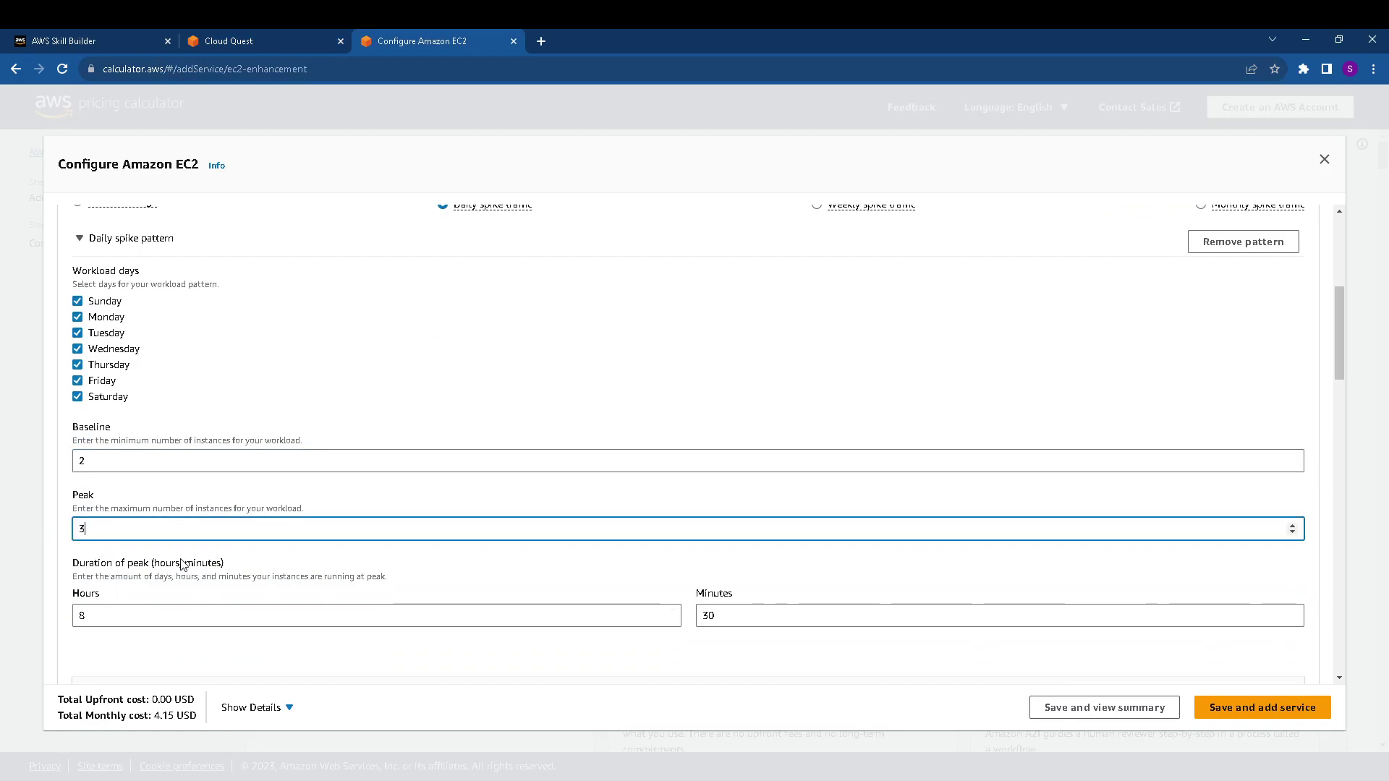
# Recheck step 10, set the peak duration's minutes to 0, and advance the Cloud Quest lab to step 11.
pyautogui.click(236, 40)
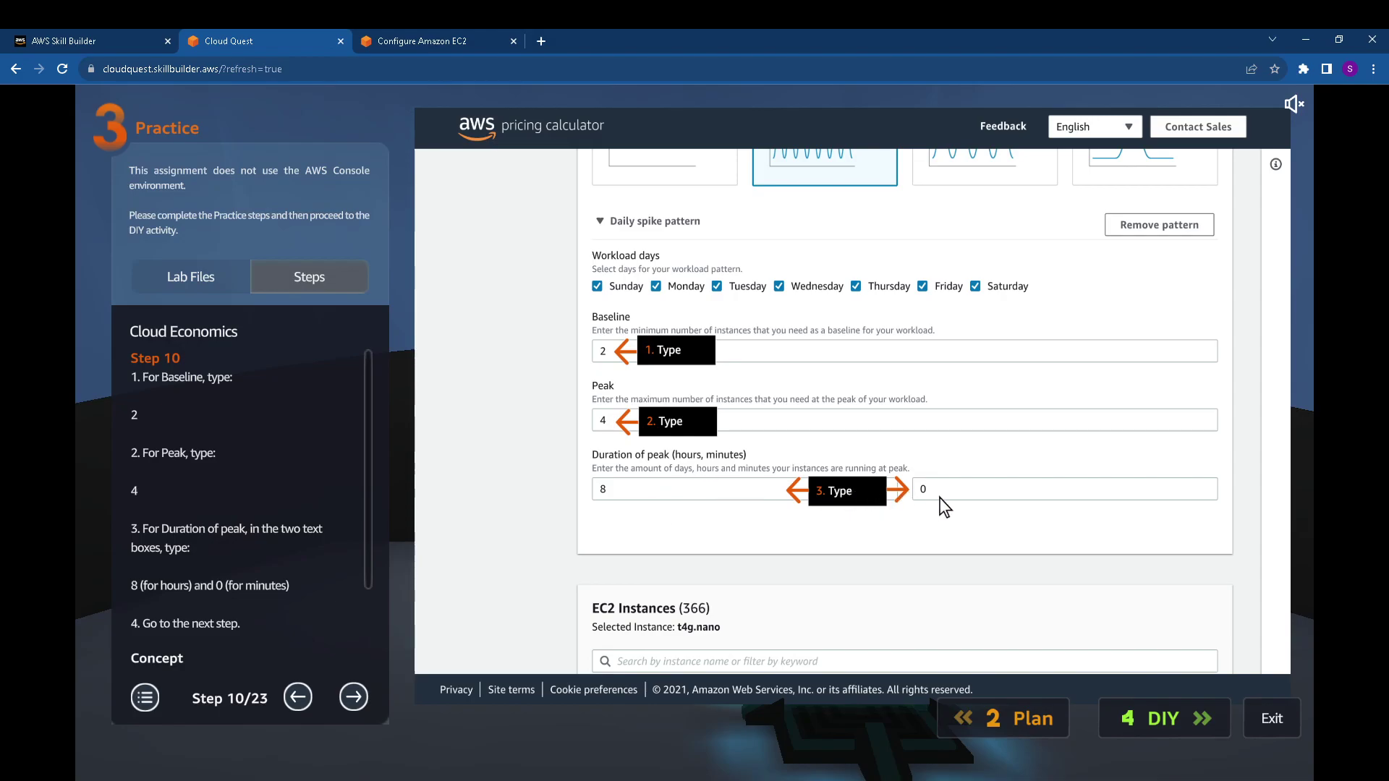
pyautogui.click(440, 46)
pyautogui.moveTo(718, 616); pyautogui.dragTo(683, 618)
pyautogui.write('0')
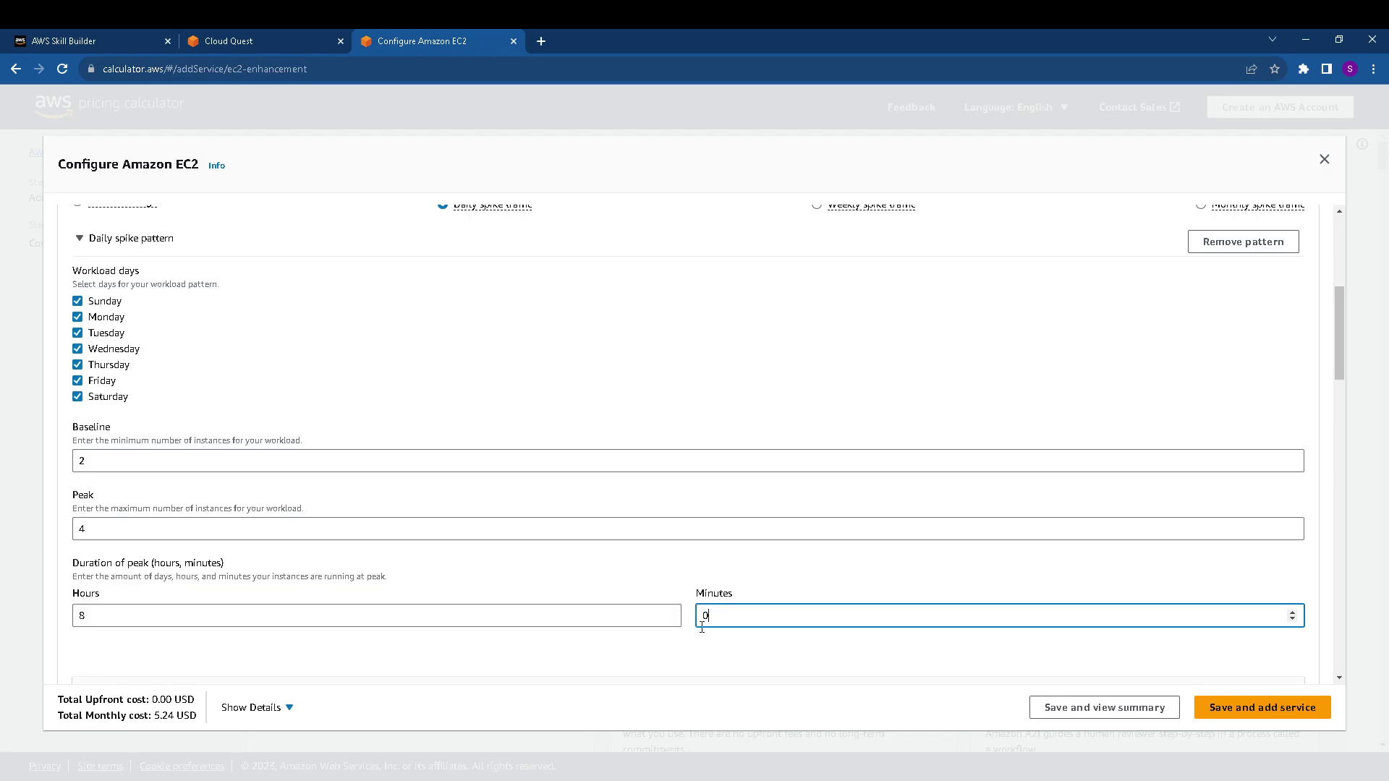
pyautogui.scroll(-3, 484, 671)
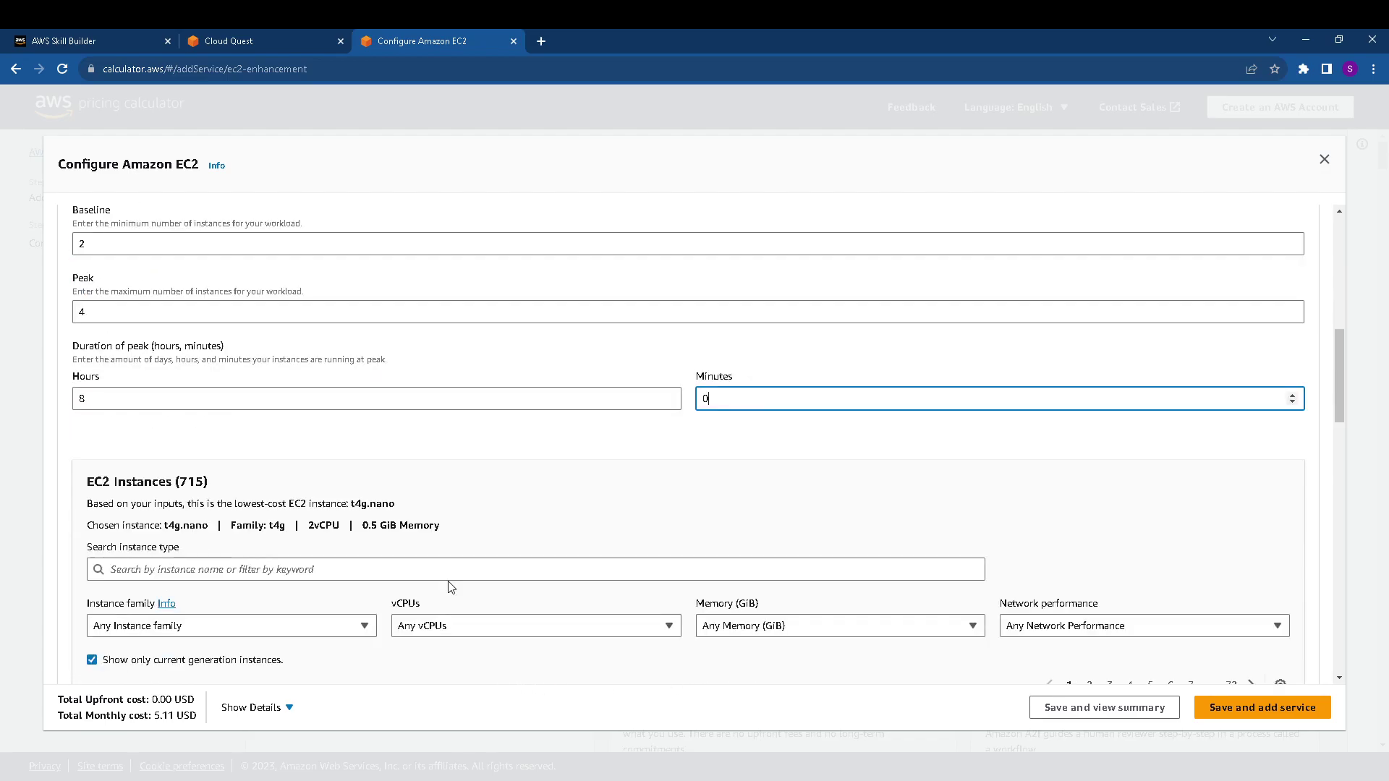
pyautogui.click(246, 41)
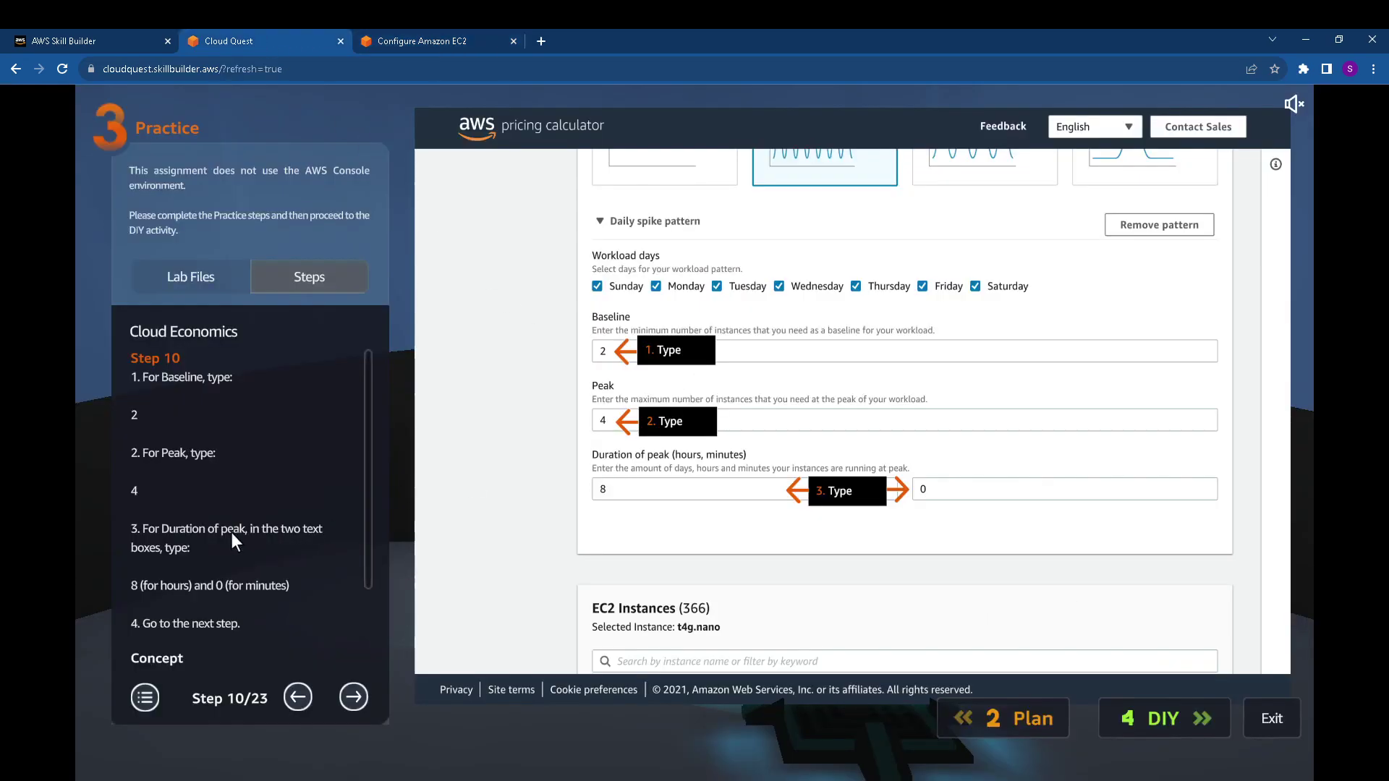
pyautogui.click(354, 696)
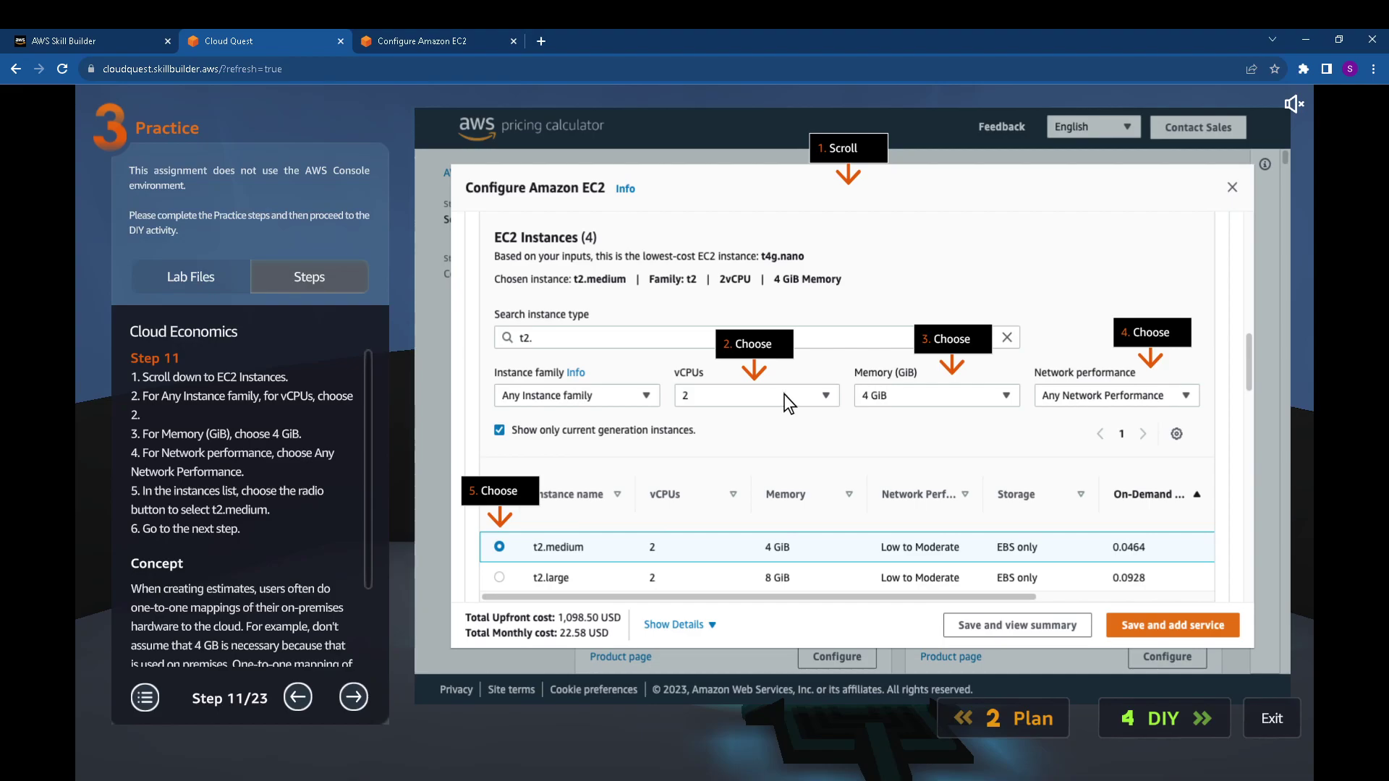
# Filter the EC2 instances in AWS Pricing Calculator to 2 vCPUs and 4 GiB of memory.
pyautogui.click(434, 42)
pyautogui.scroll(-1, 248, 501)
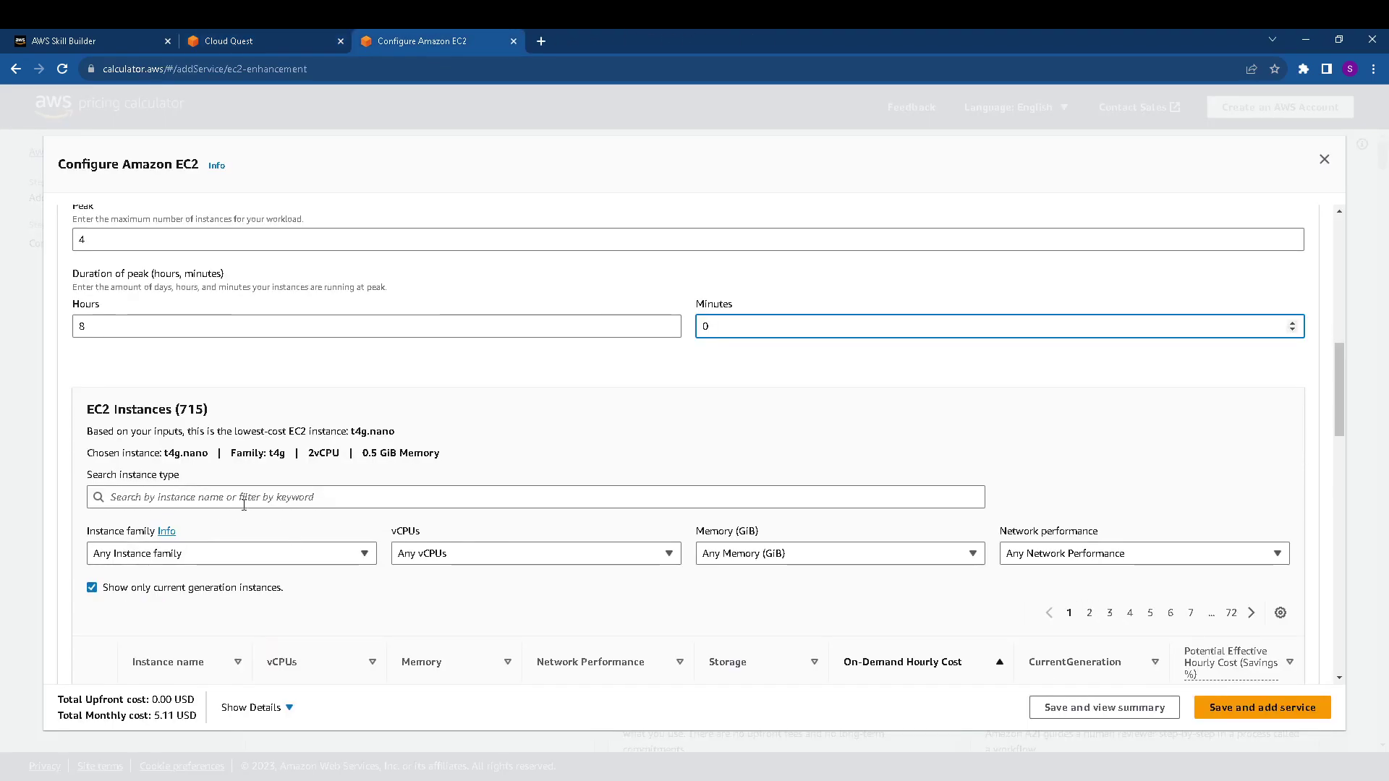
pyautogui.scroll(-1, 366, 553)
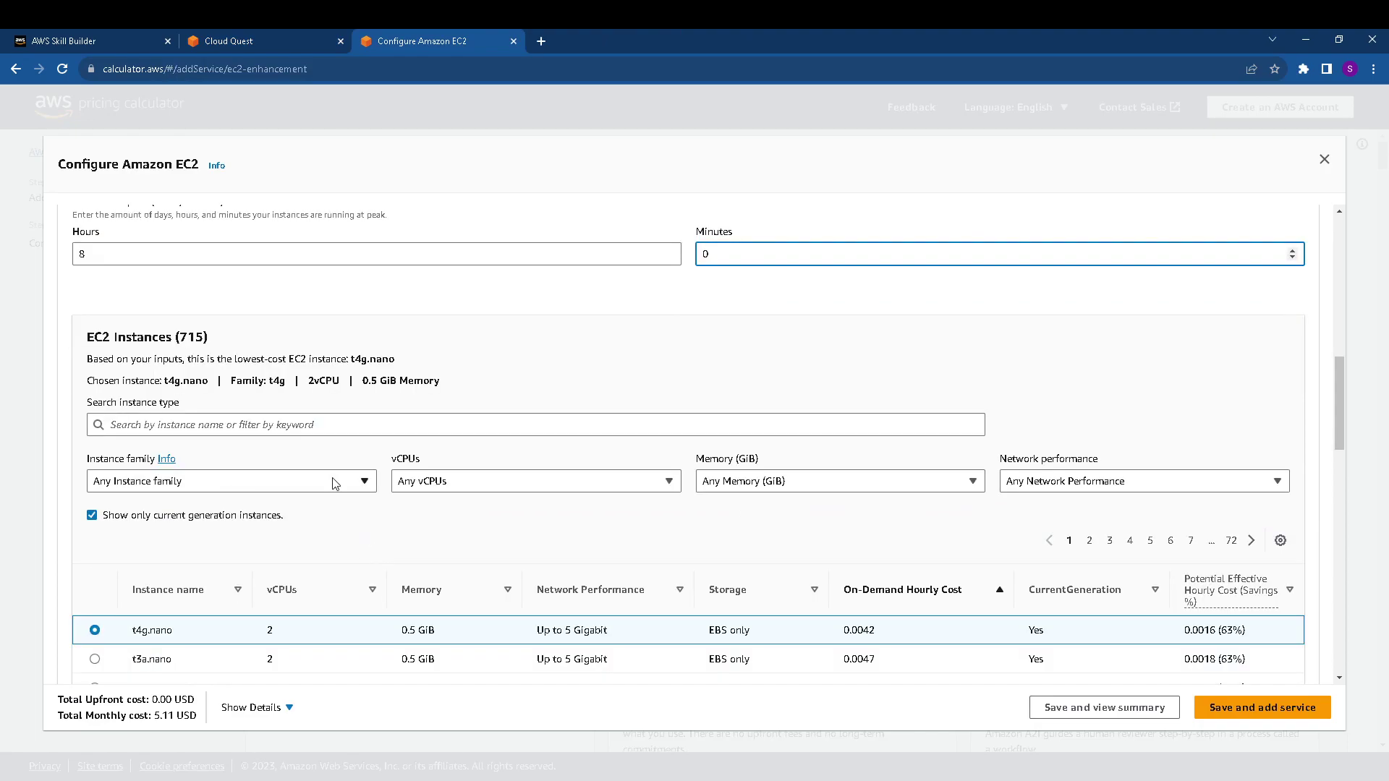
pyautogui.click(310, 484)
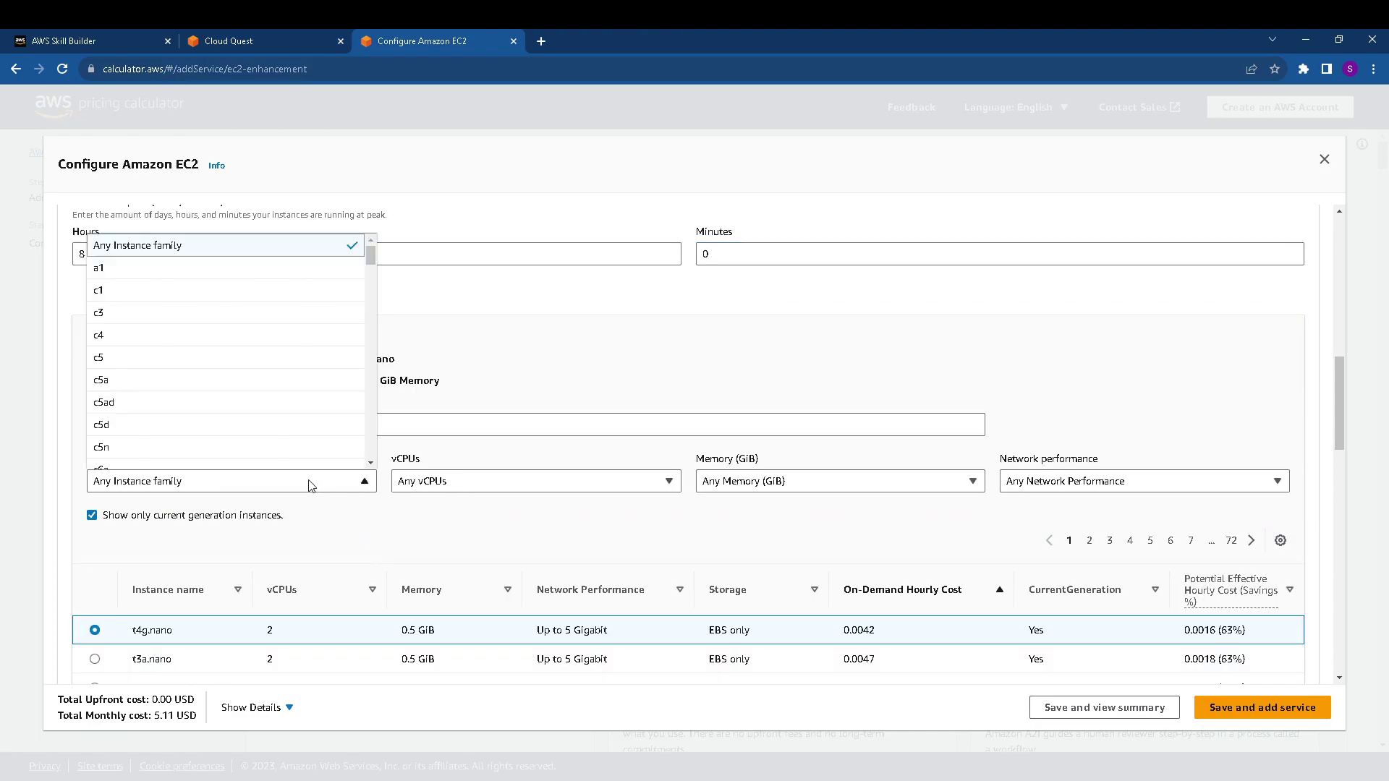
pyautogui.scroll(-15, 341, 434)
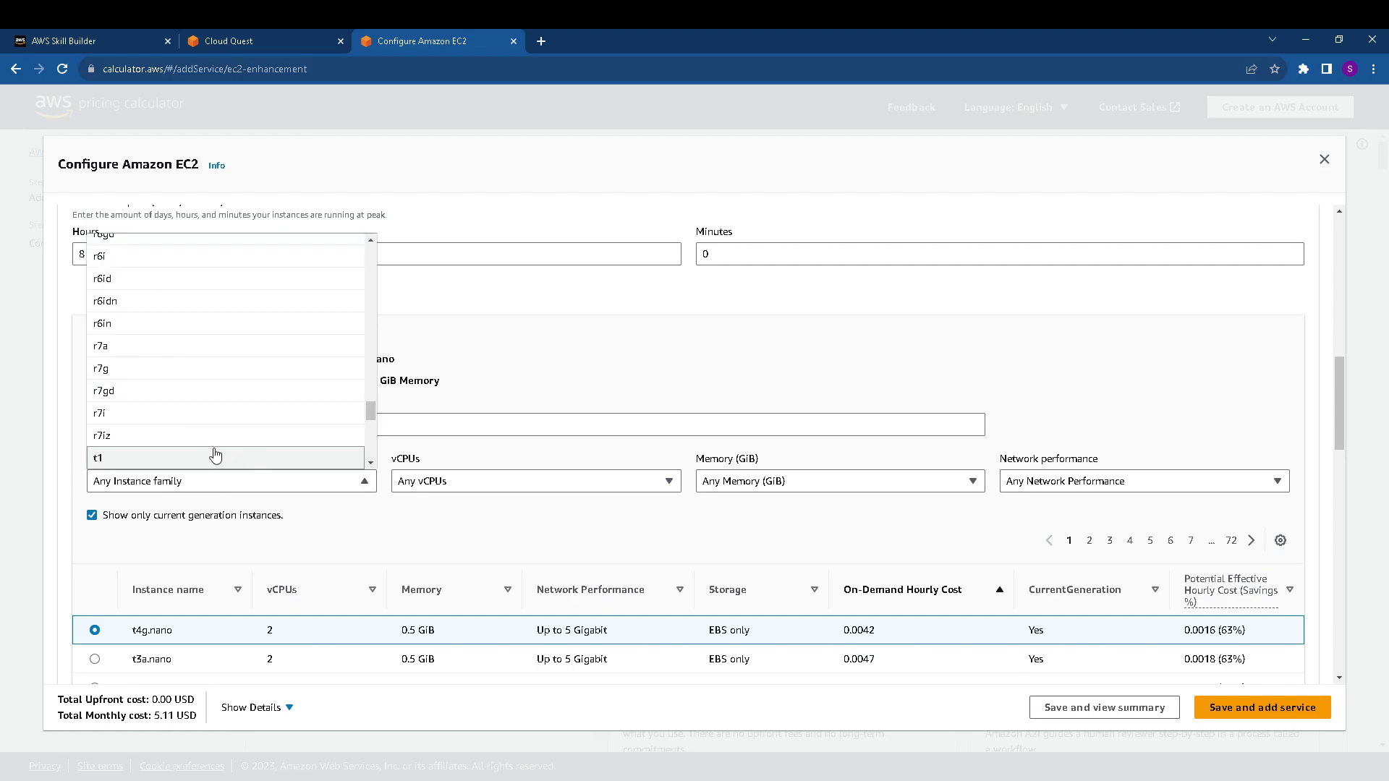
pyautogui.click(515, 486)
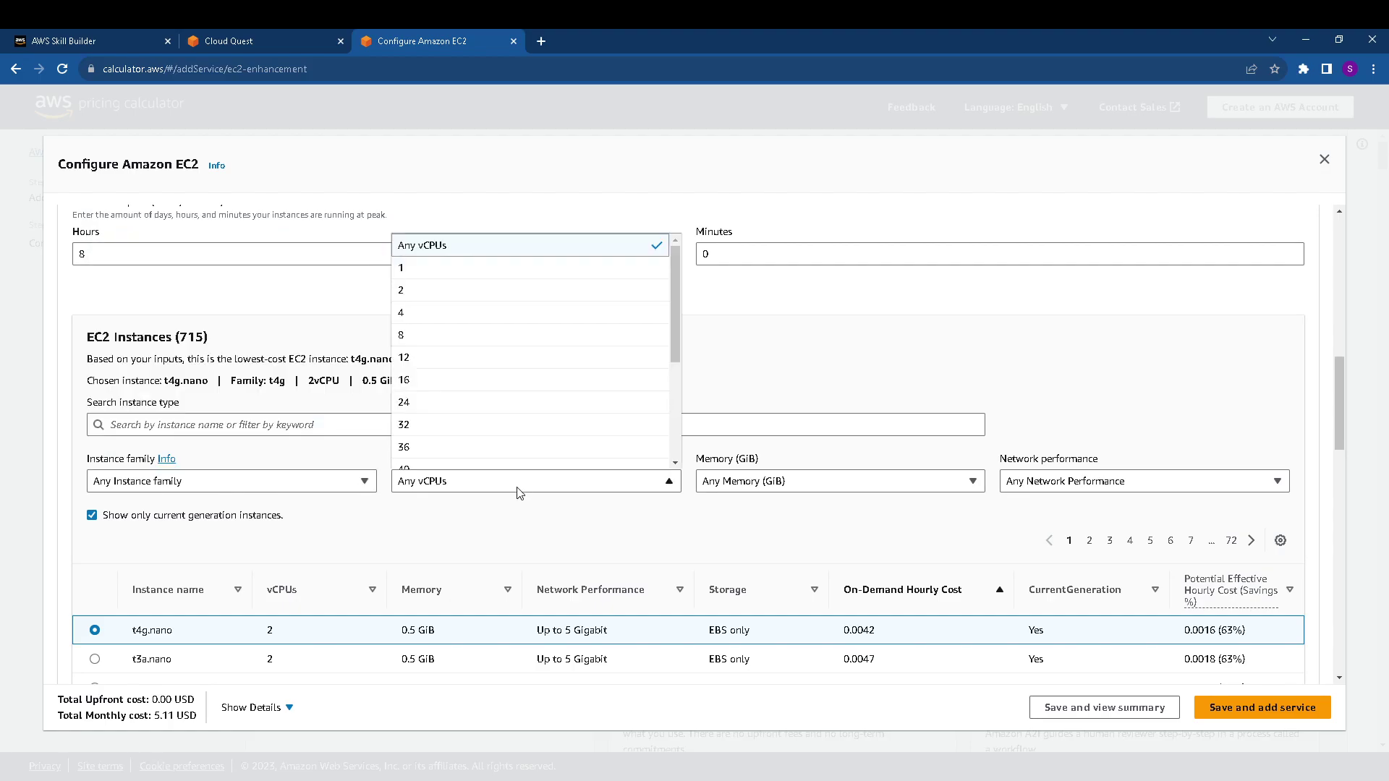
pyautogui.click(425, 289)
pyautogui.click(780, 479)
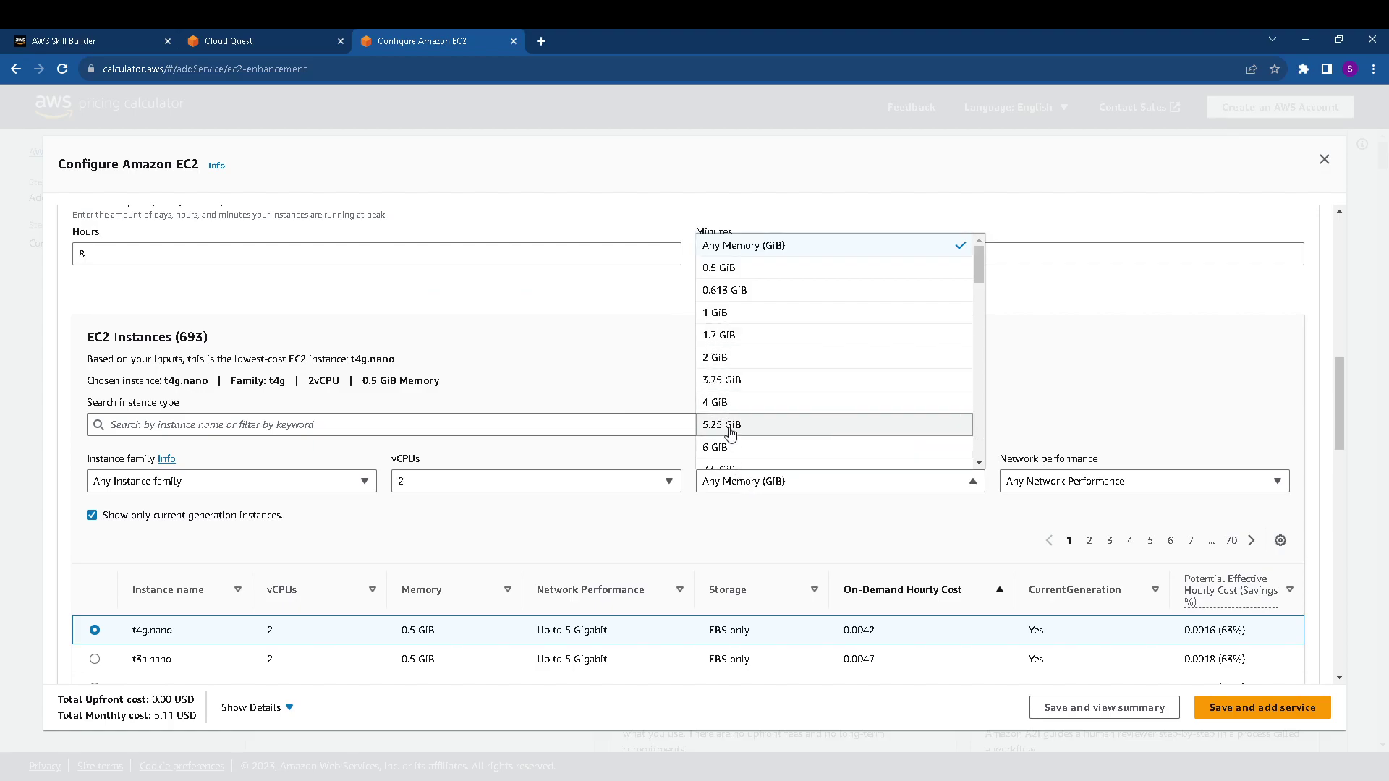
pyautogui.click(723, 403)
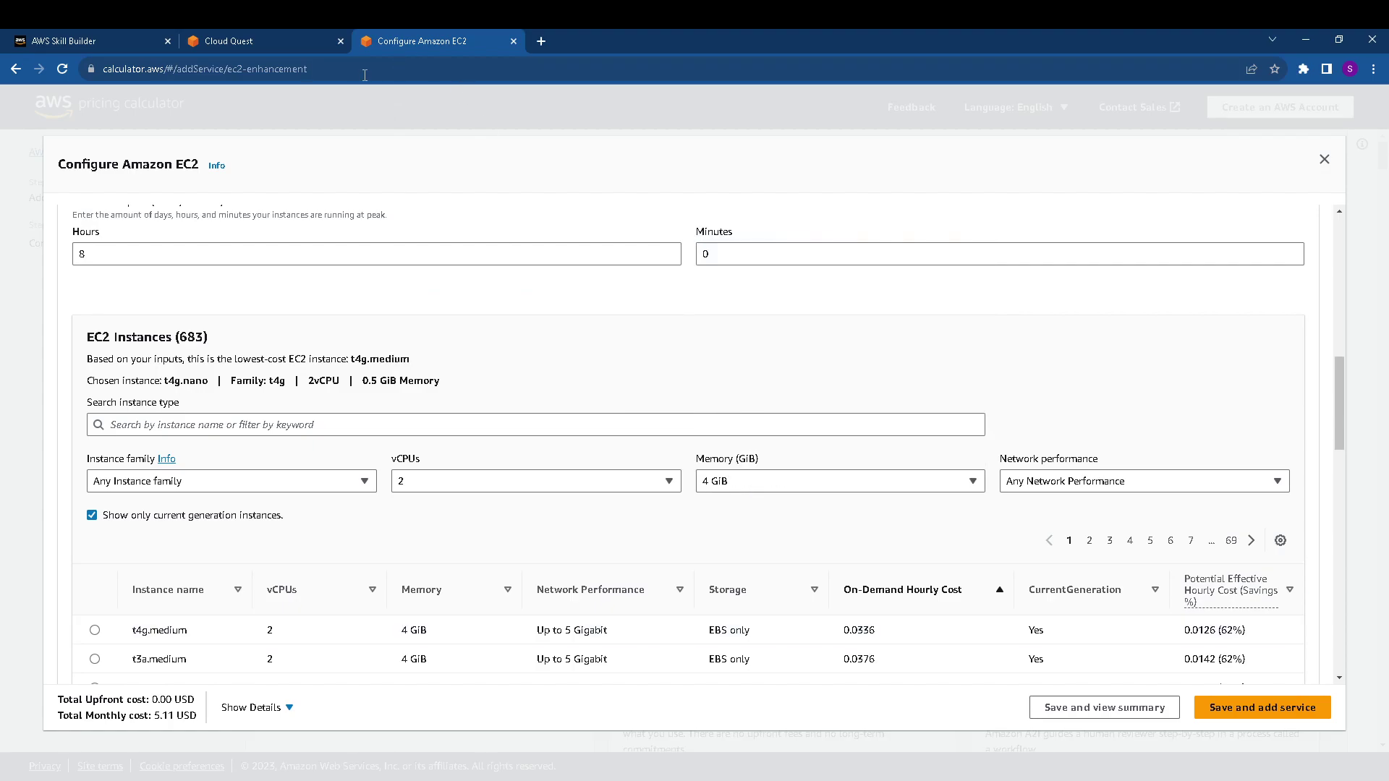
# Compare the filtered EC2 instance list in AWS Pricing Calculator with the instance selection shown in step 11 of Cloud Quest.
pyautogui.click(235, 41)
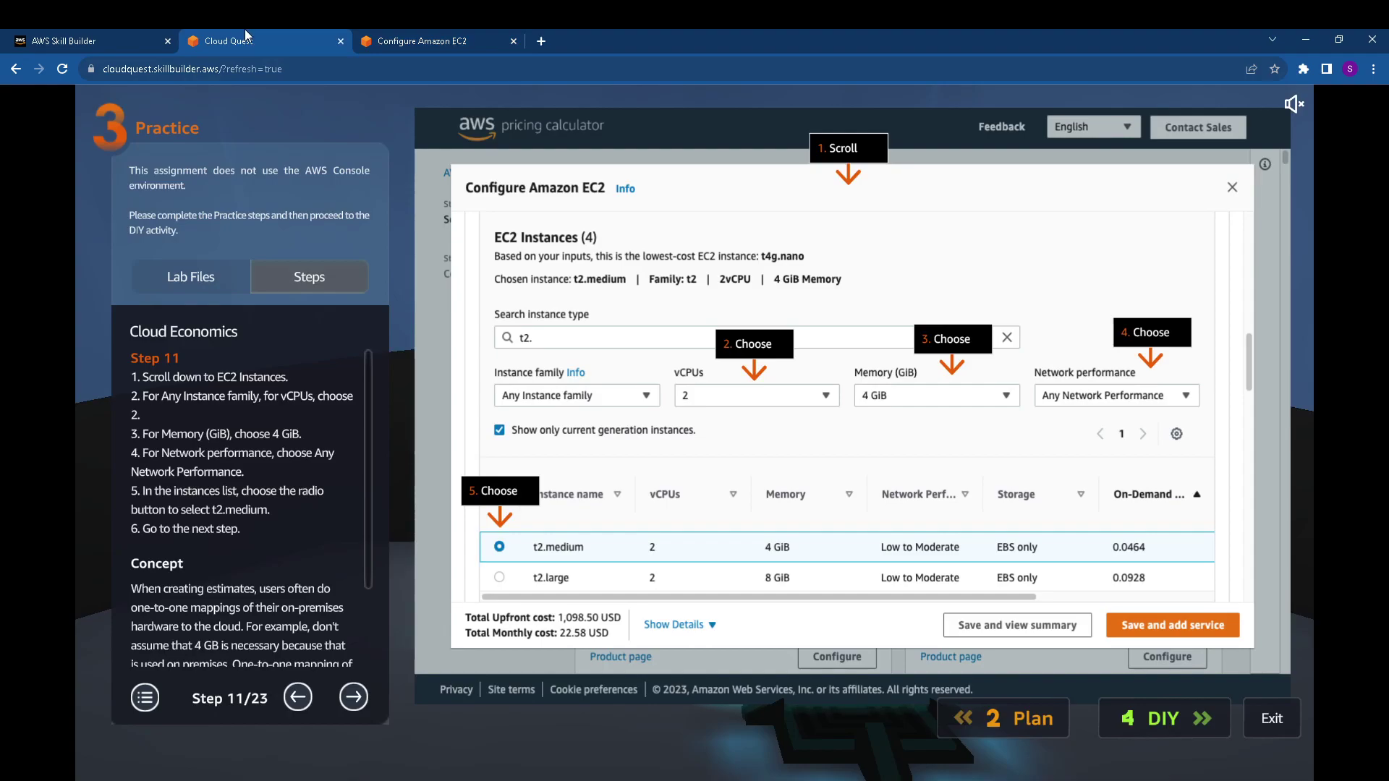
pyautogui.click(443, 31)
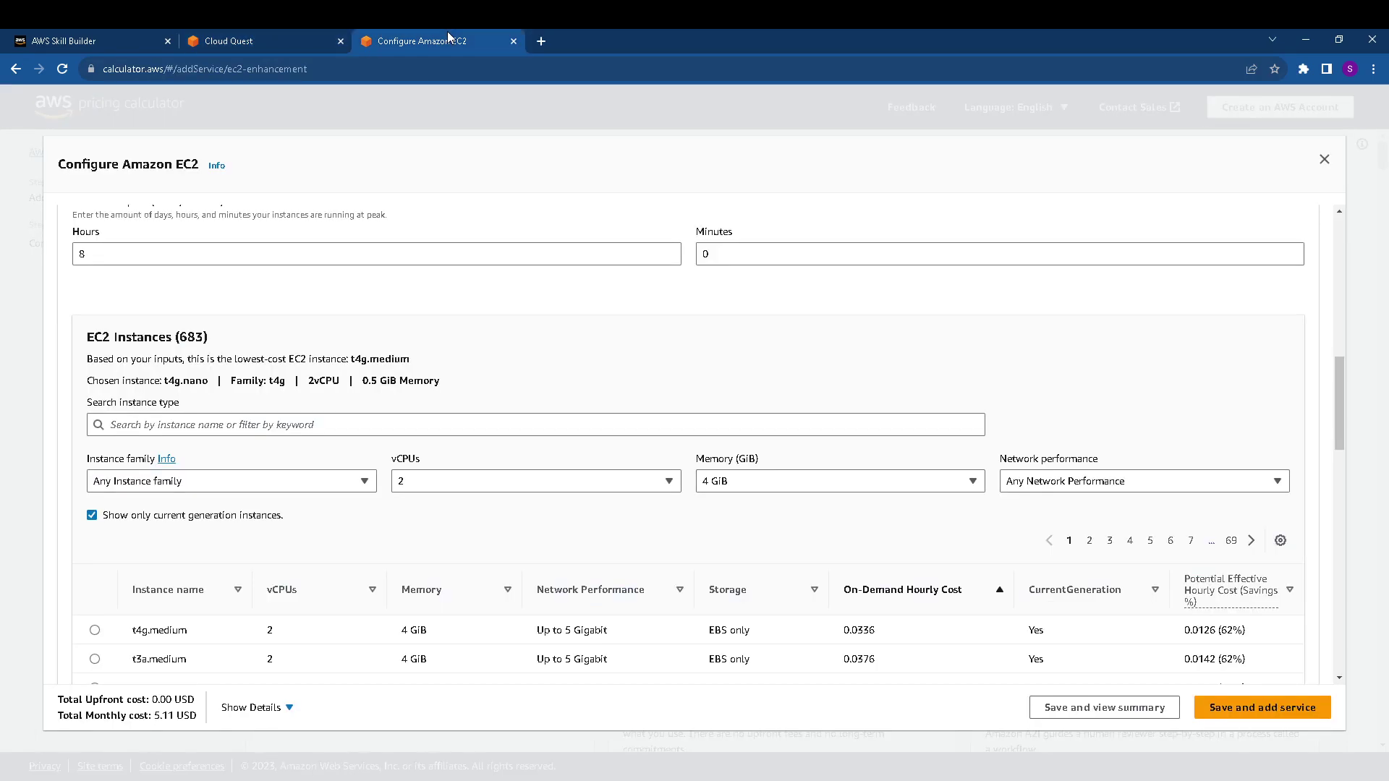
pyautogui.click(279, 37)
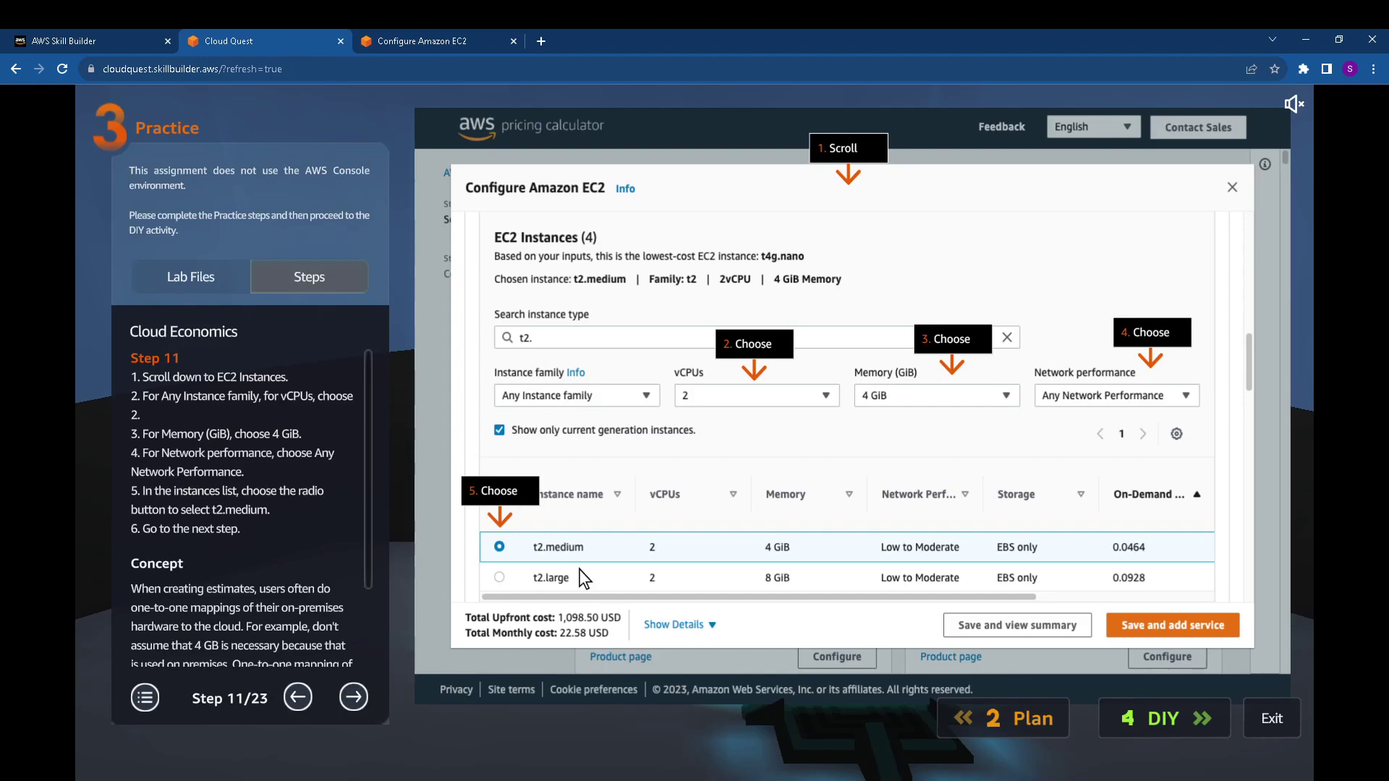
pyautogui.click(402, 41)
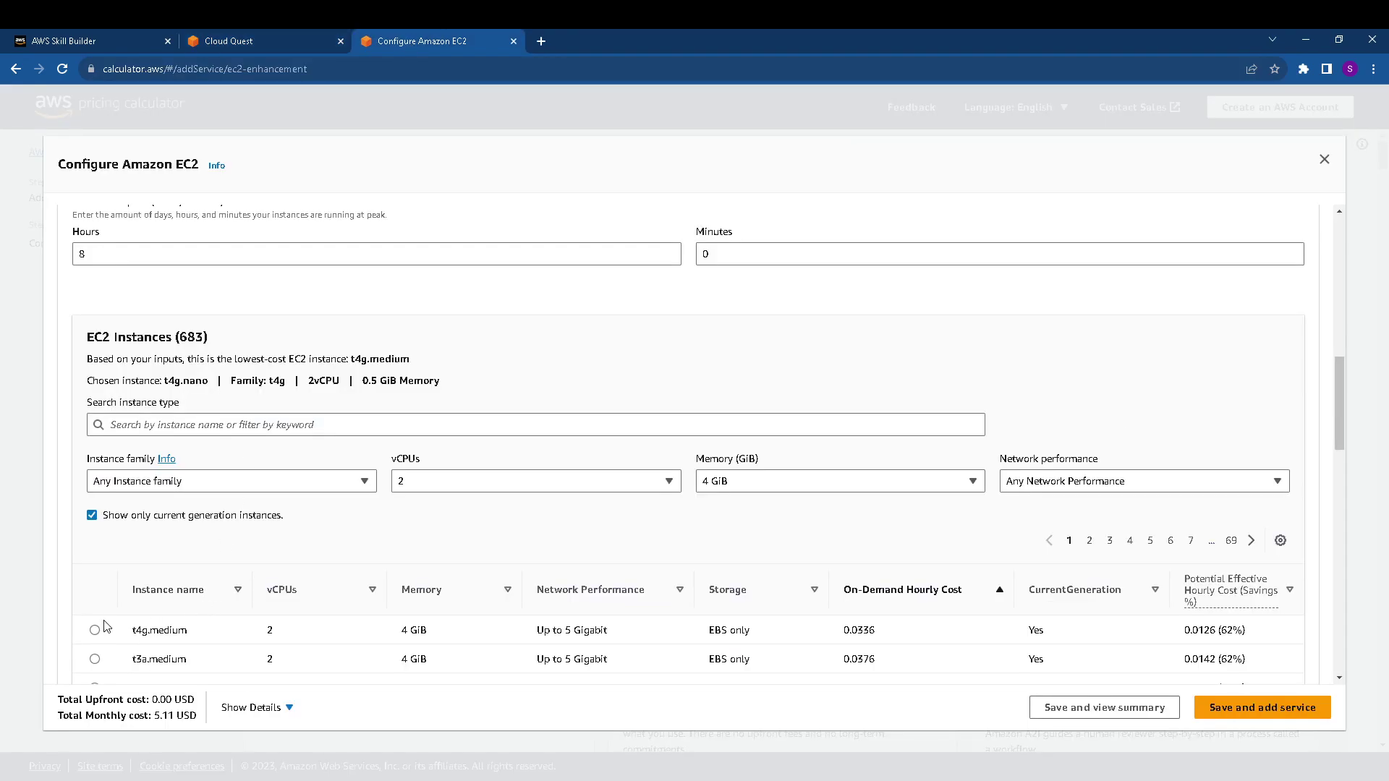
pyautogui.scroll(-4, 104, 626)
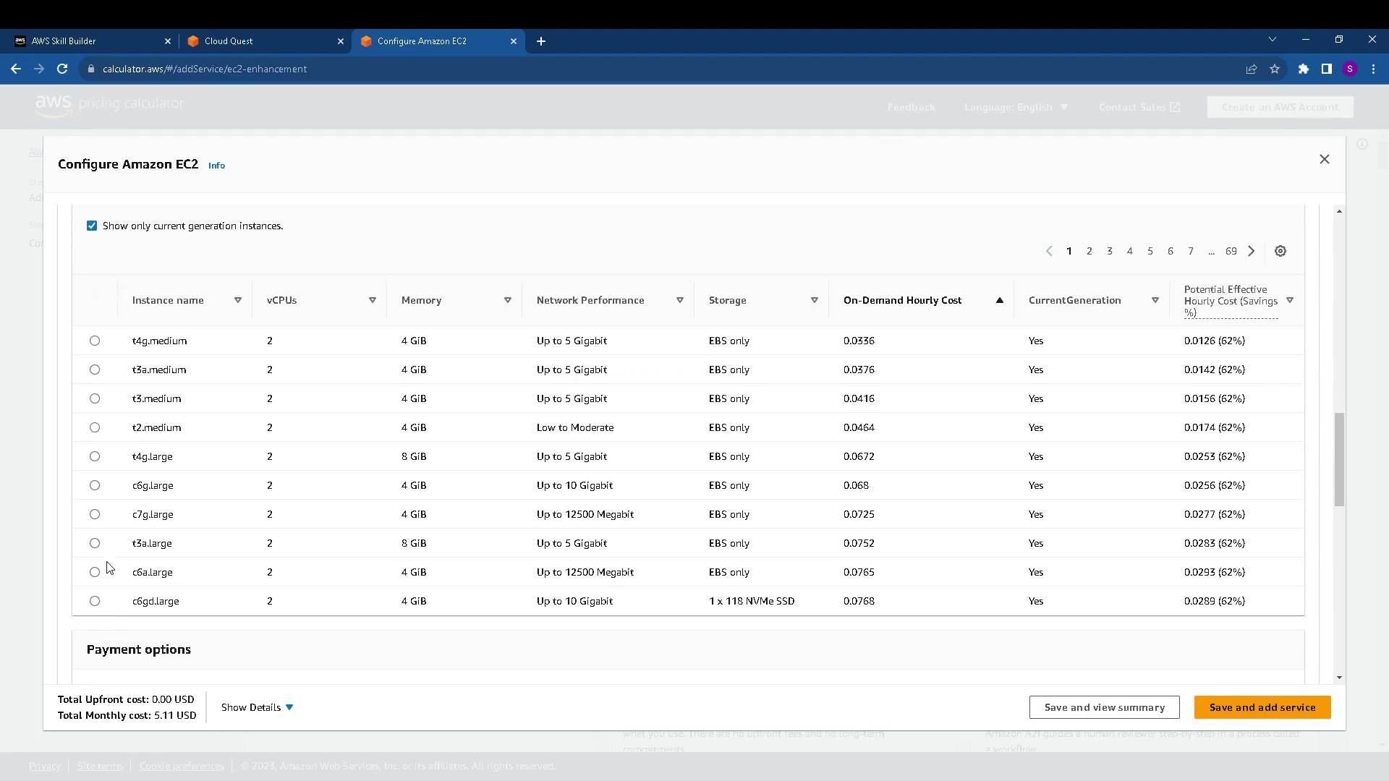
pyautogui.scroll(2, 161, 420)
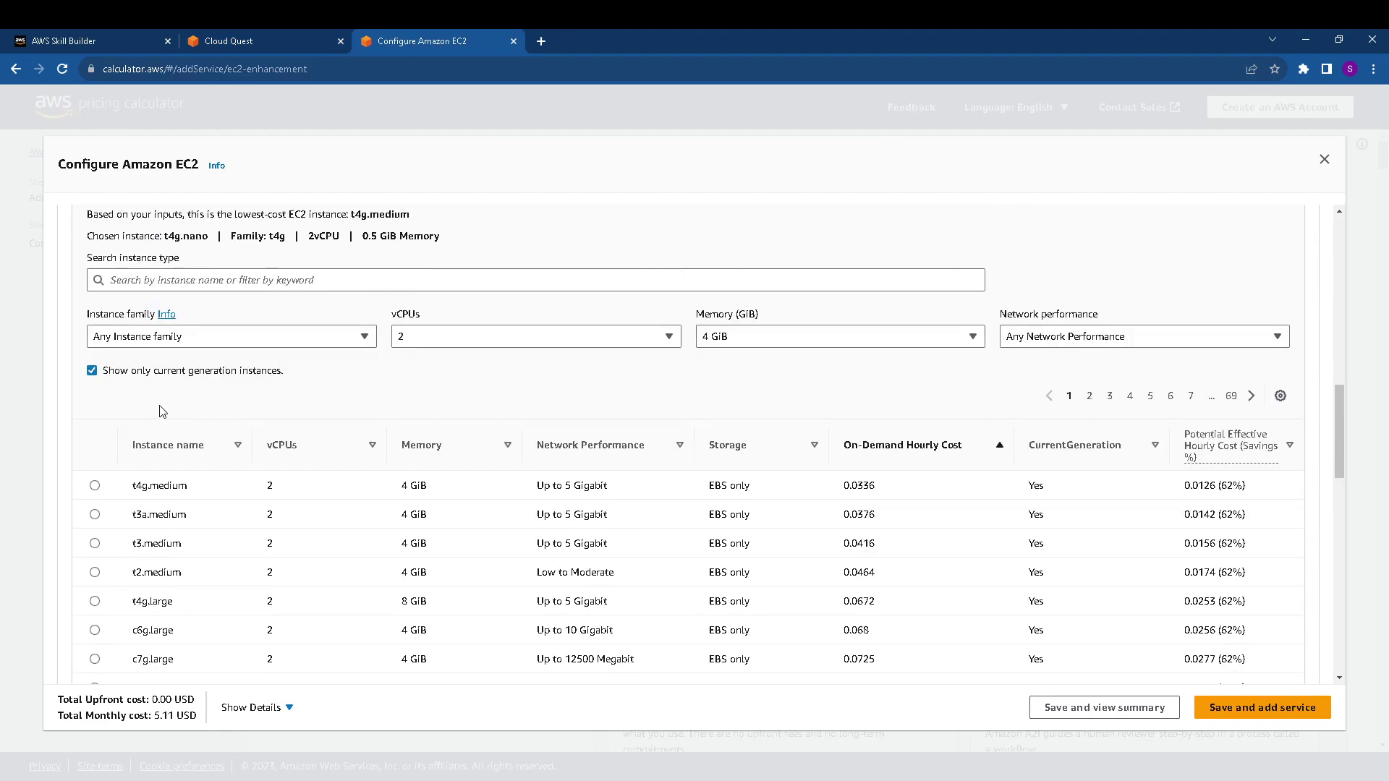
pyautogui.click(261, 41)
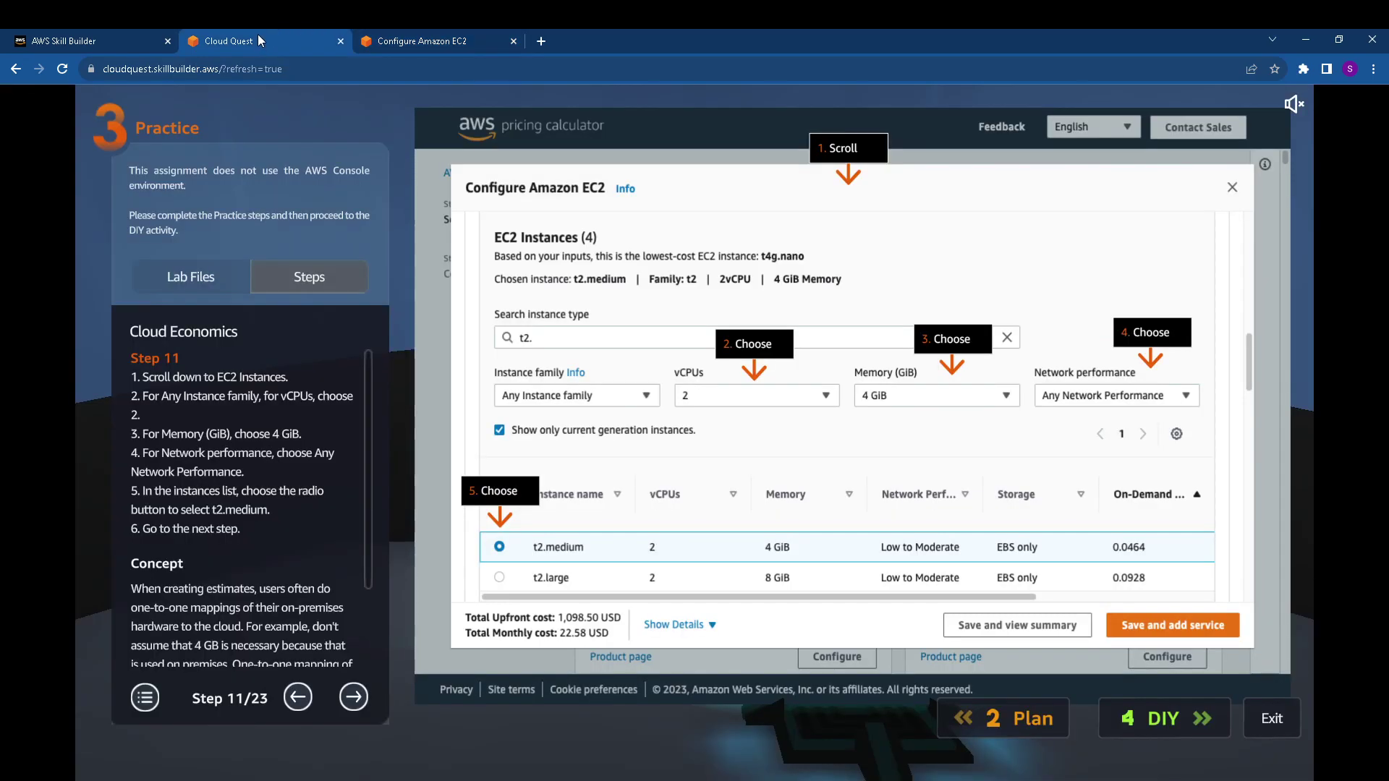
pyautogui.click(449, 30)
# Search the instance types for "t2", select t2.medium, and advance the Cloud Quest lab to step 12.
pyautogui.click(214, 288)
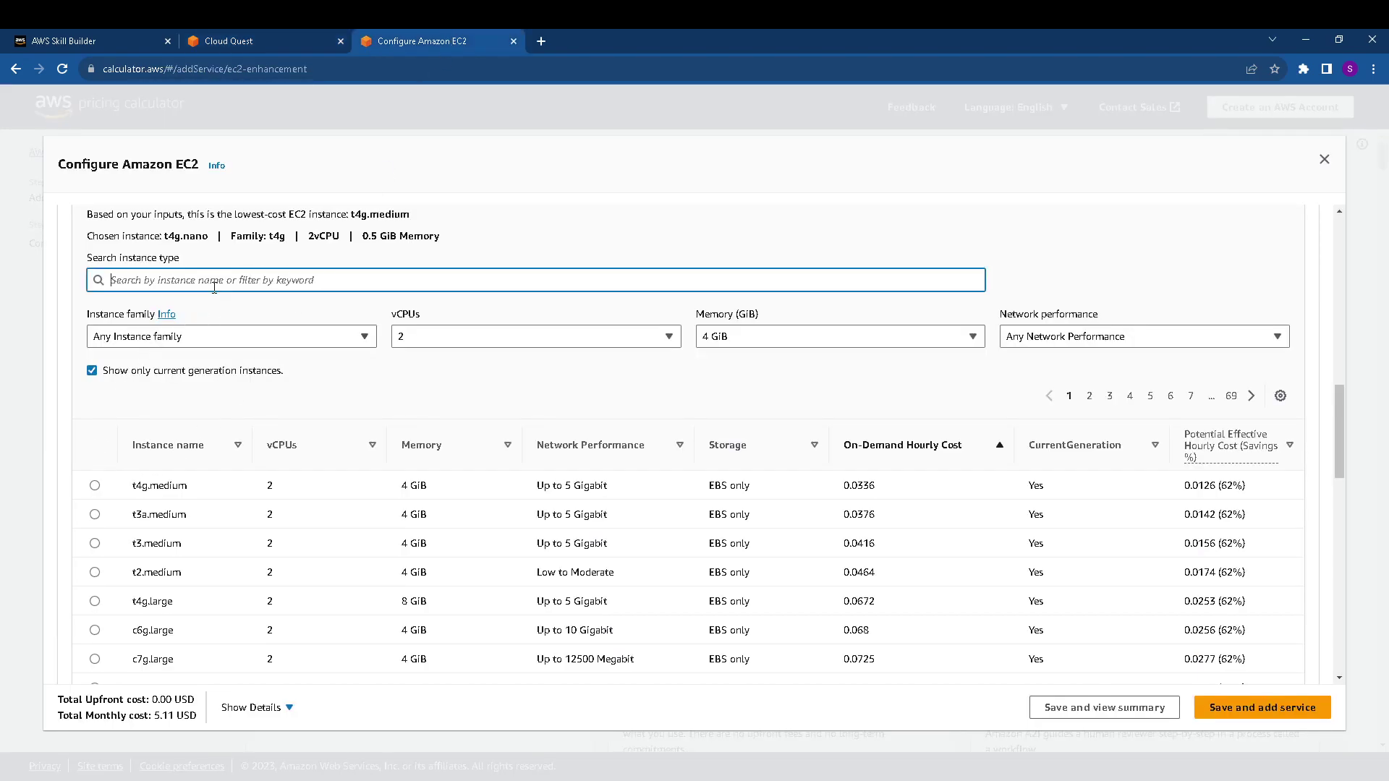
pyautogui.write('t2')
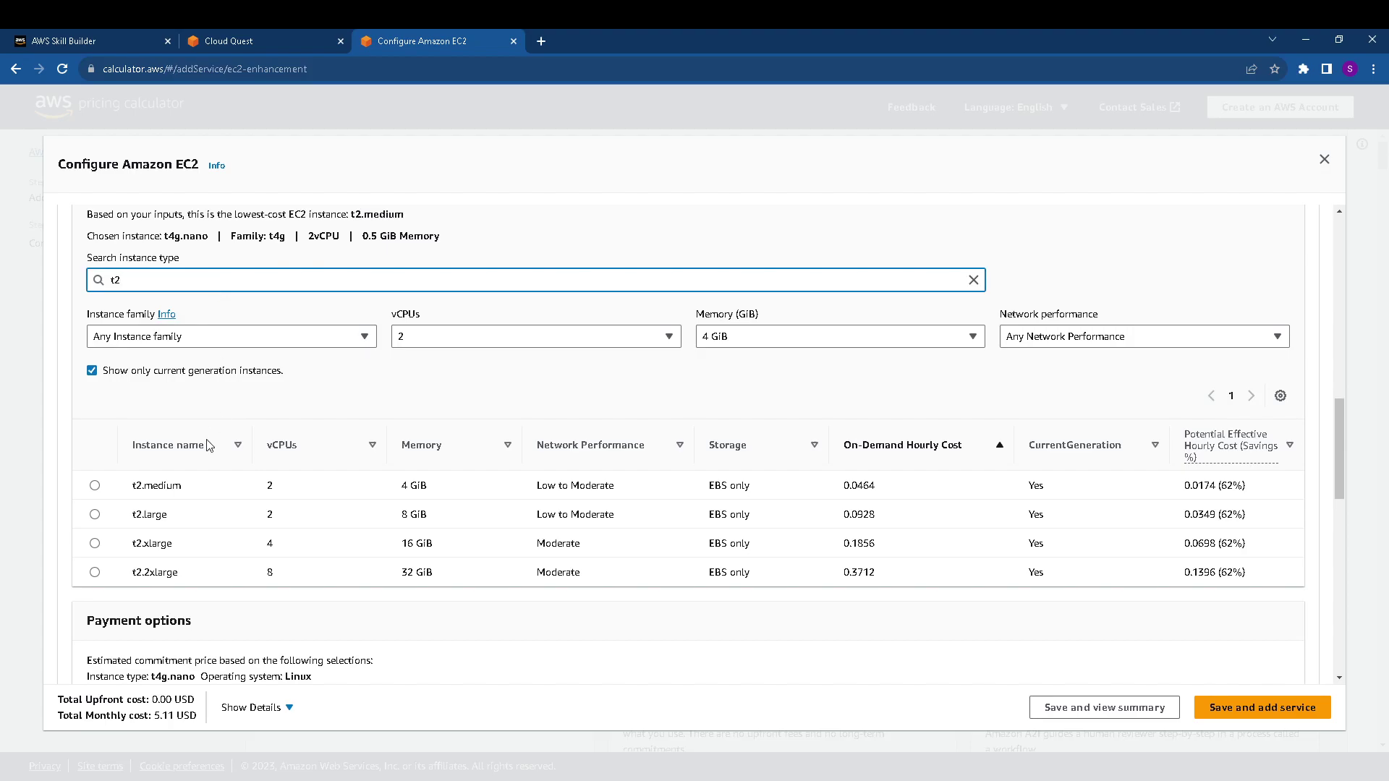
pyautogui.click(94, 485)
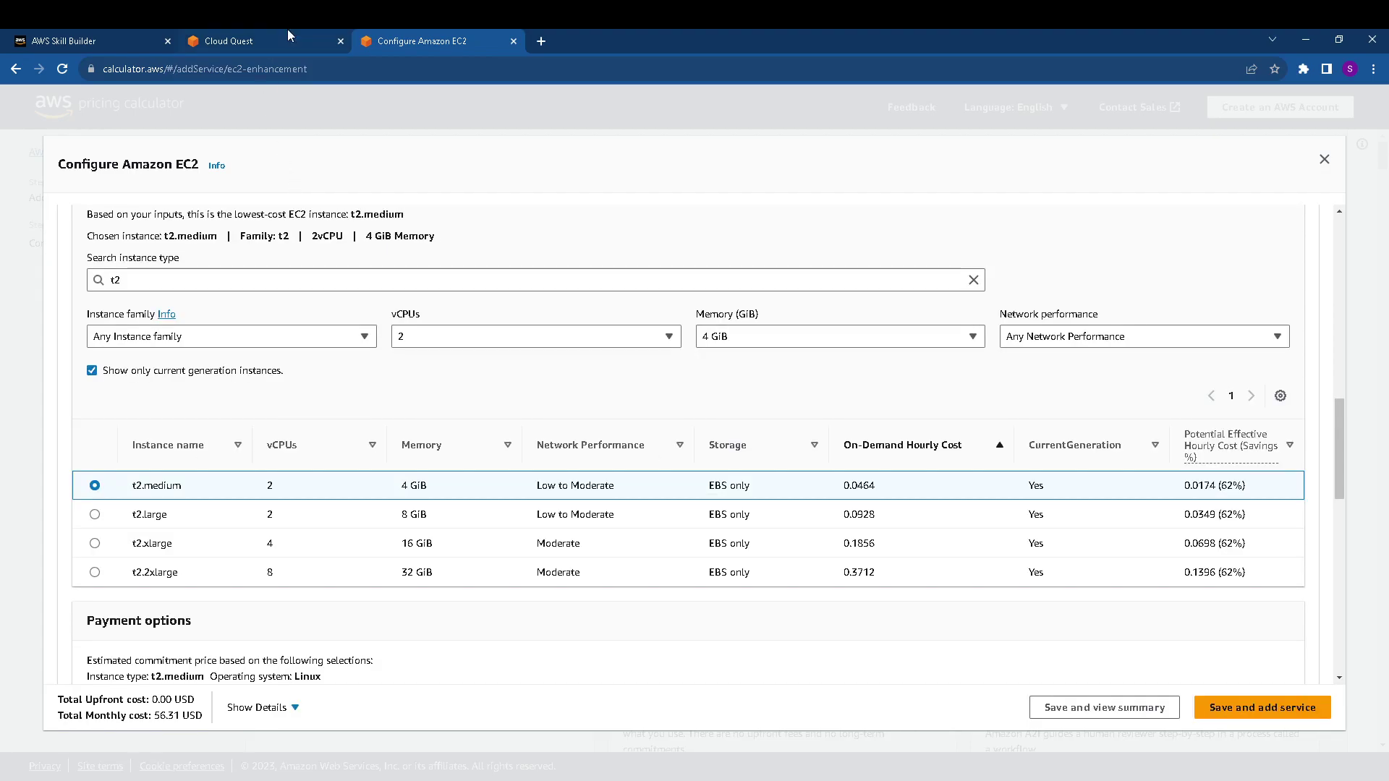
pyautogui.click(237, 40)
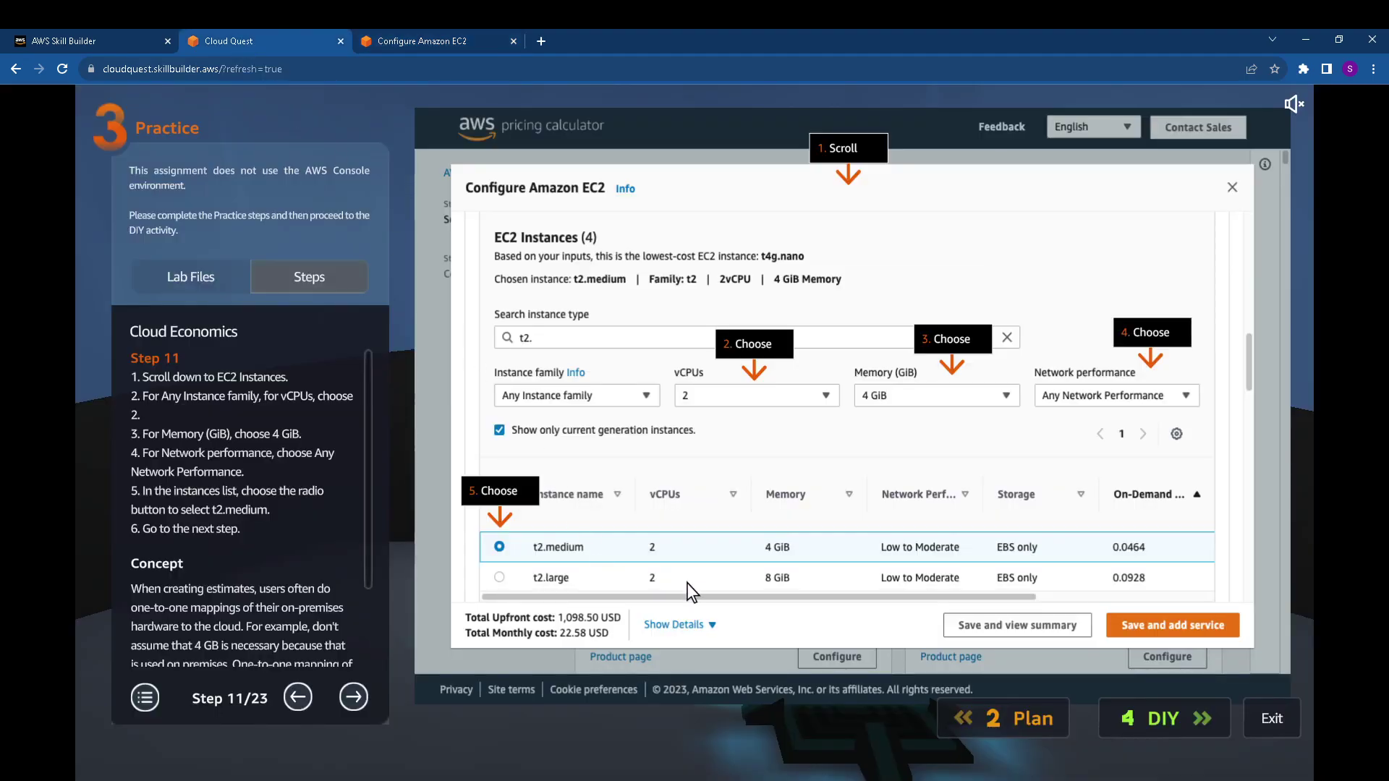
pyautogui.click(354, 698)
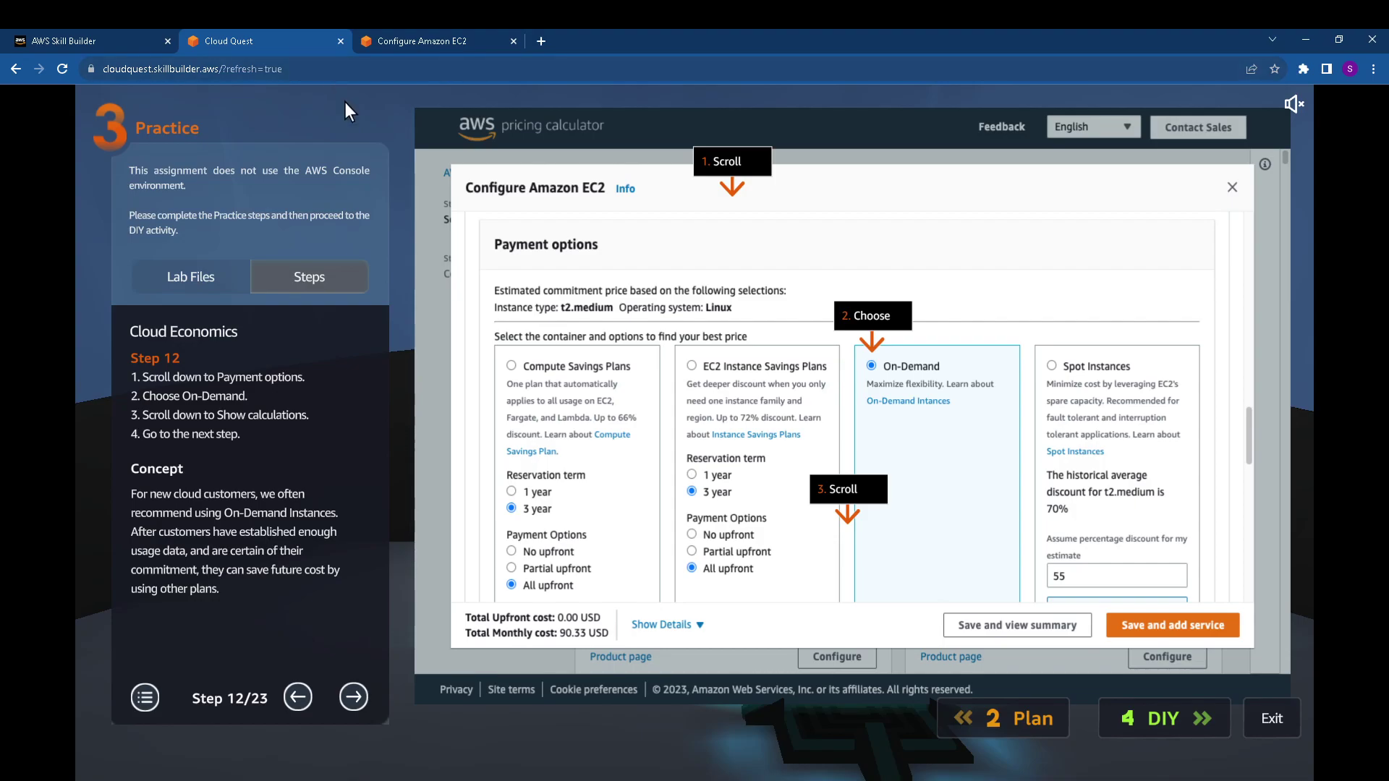
# Choose the On-Demand payment option for the EC2 estimate and advance the Cloud Quest lab to step 13.
pyautogui.click(366, 42)
pyautogui.scroll(-4, 443, 541)
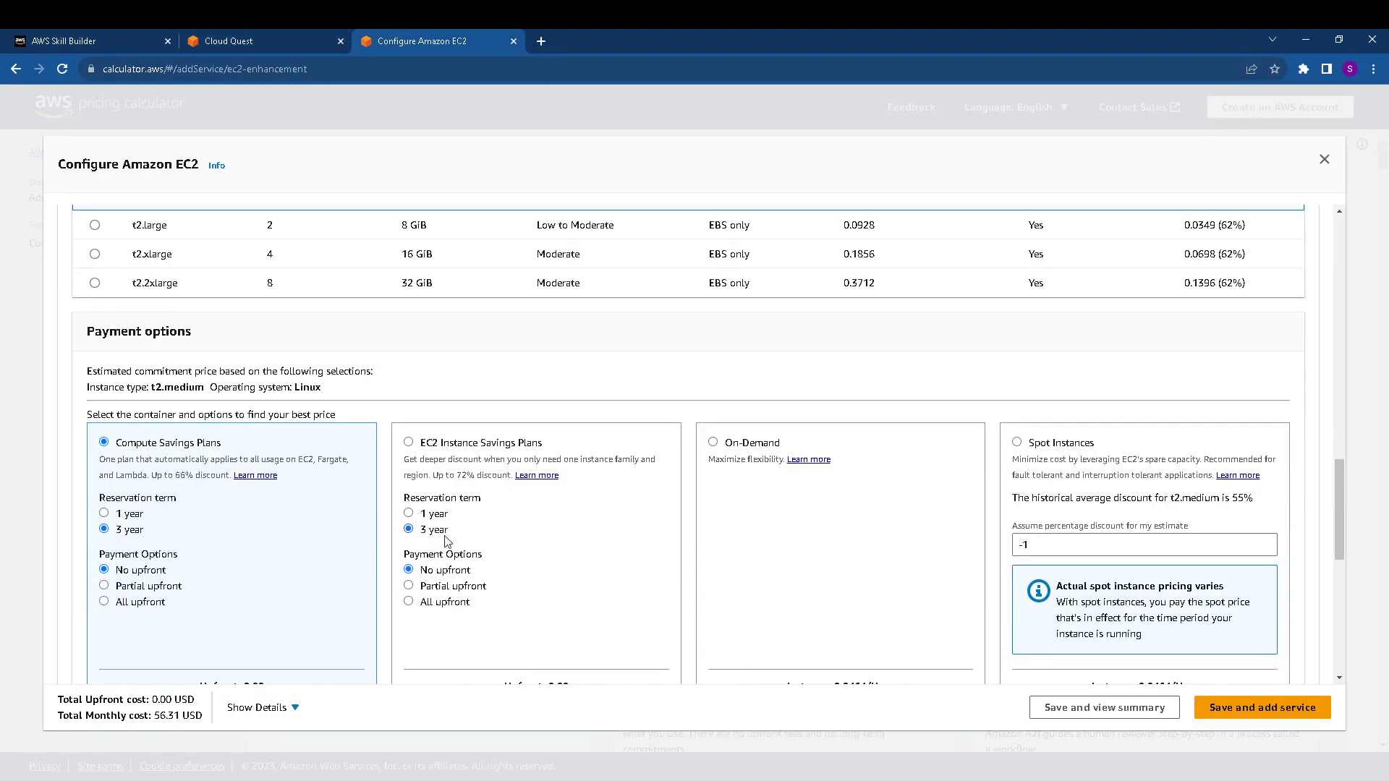
pyautogui.click(713, 442)
pyautogui.click(243, 42)
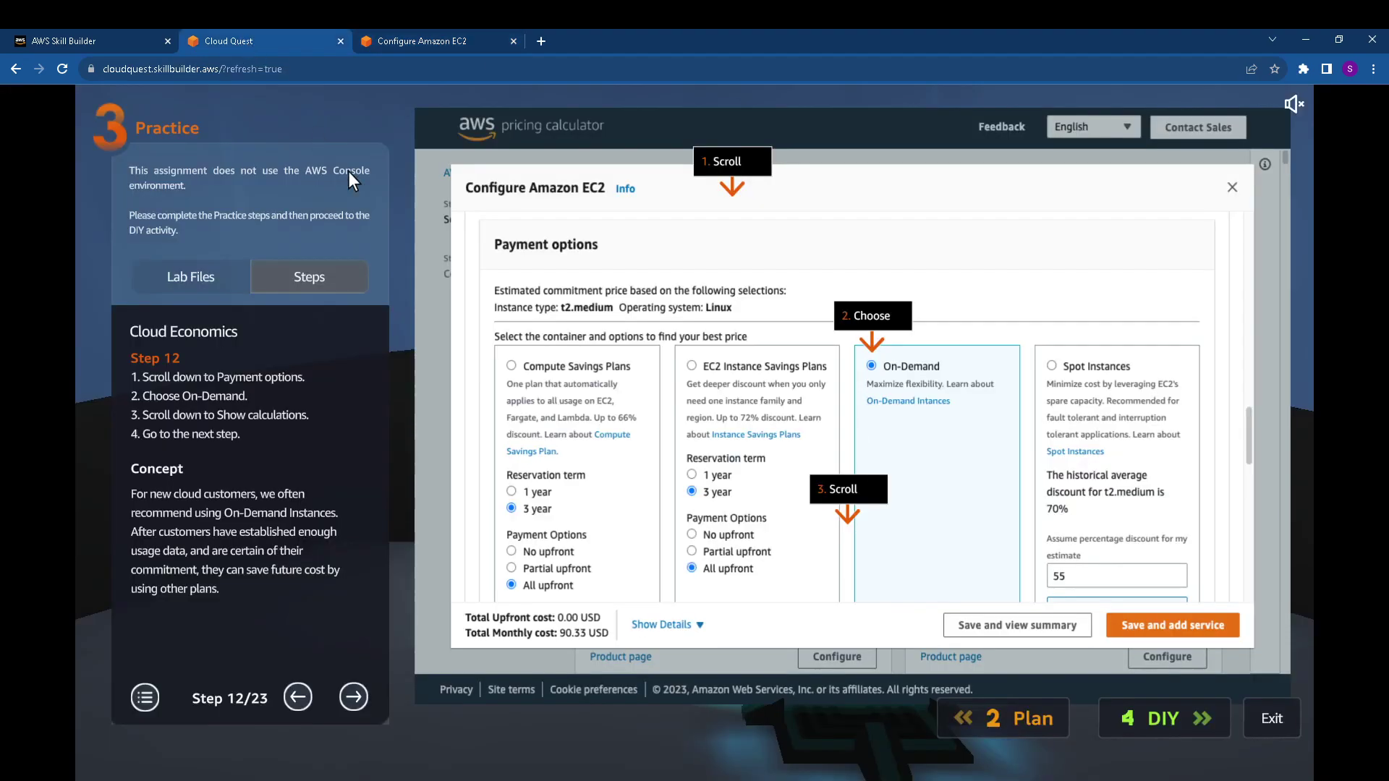
pyautogui.click(352, 698)
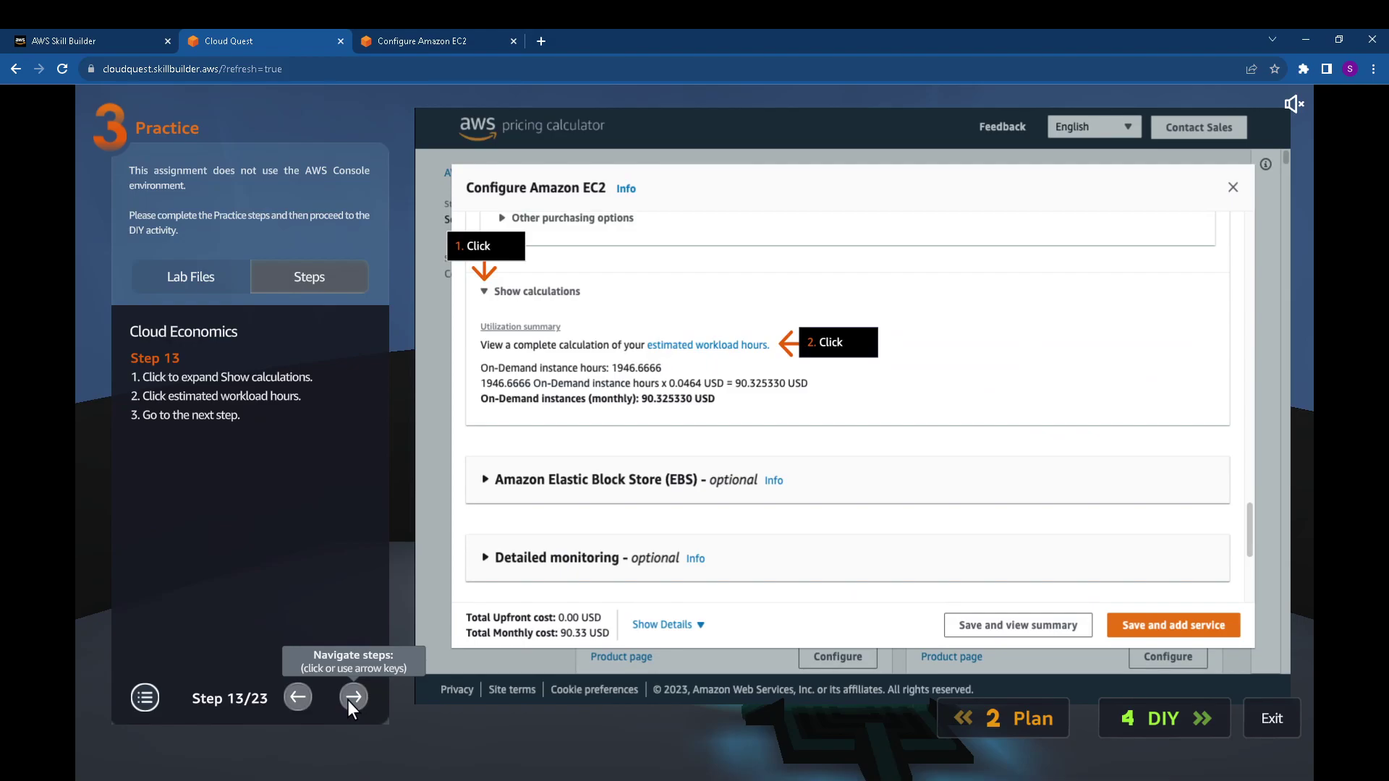
# Switch to AWS Pricing Calculator and expand the calculations below the EC2 payment options.
pyautogui.click(447, 40)
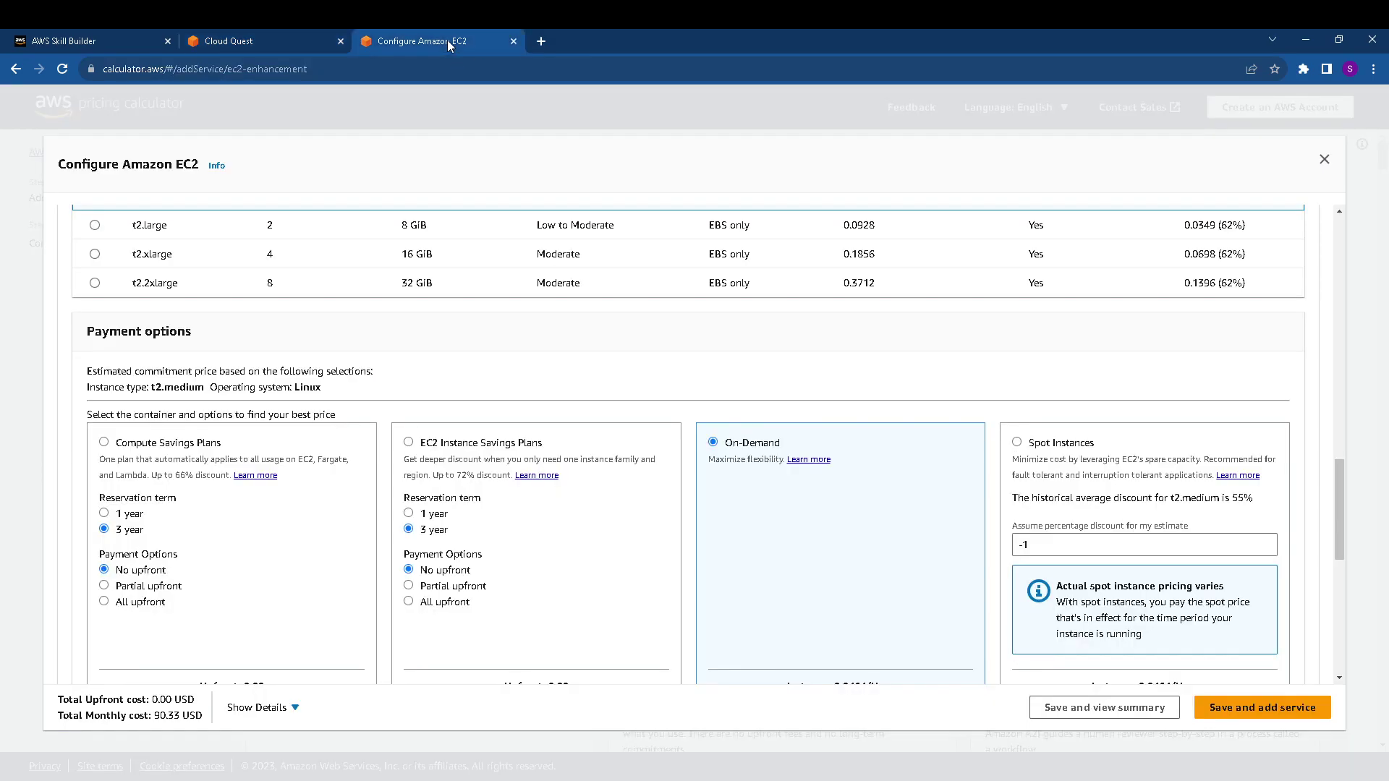
pyautogui.scroll(-3, 361, 535)
pyautogui.scroll(-2, 192, 564)
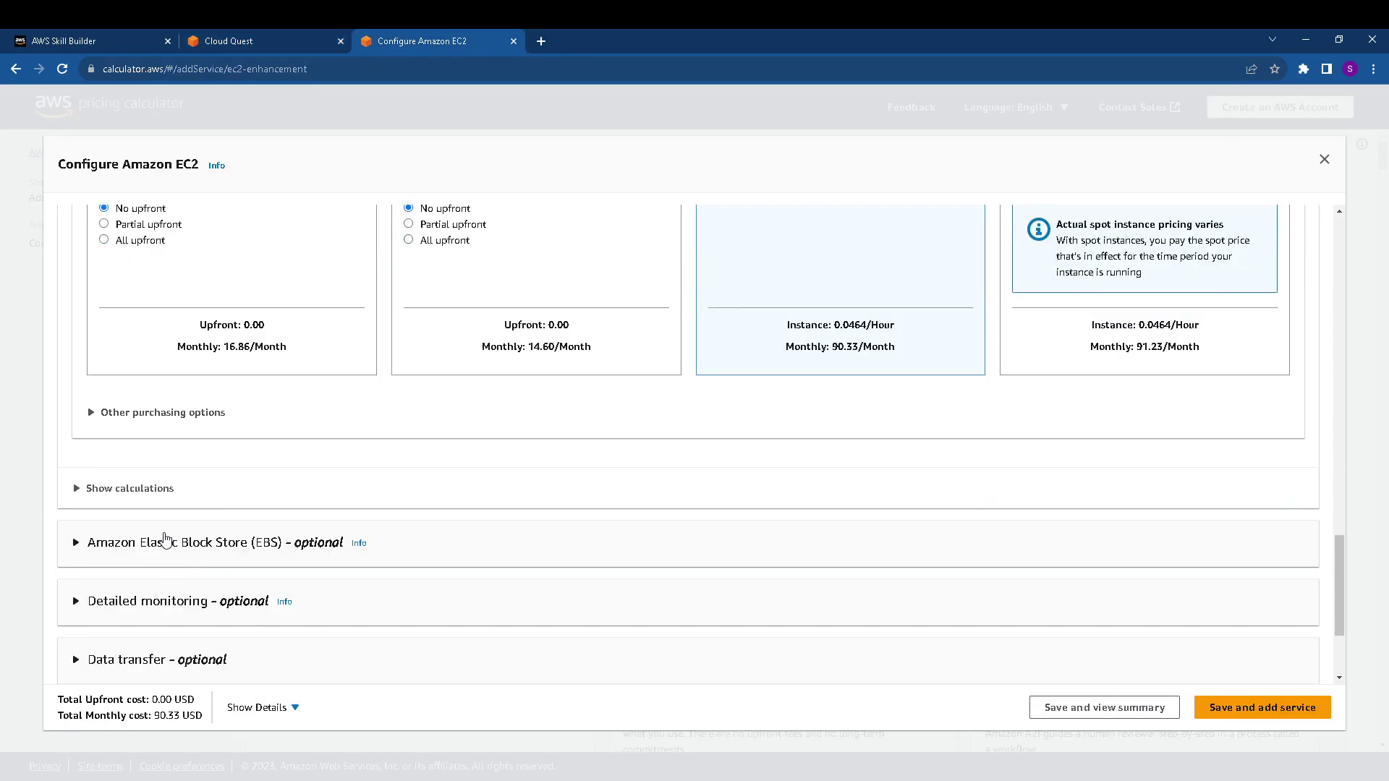
pyautogui.click(152, 496)
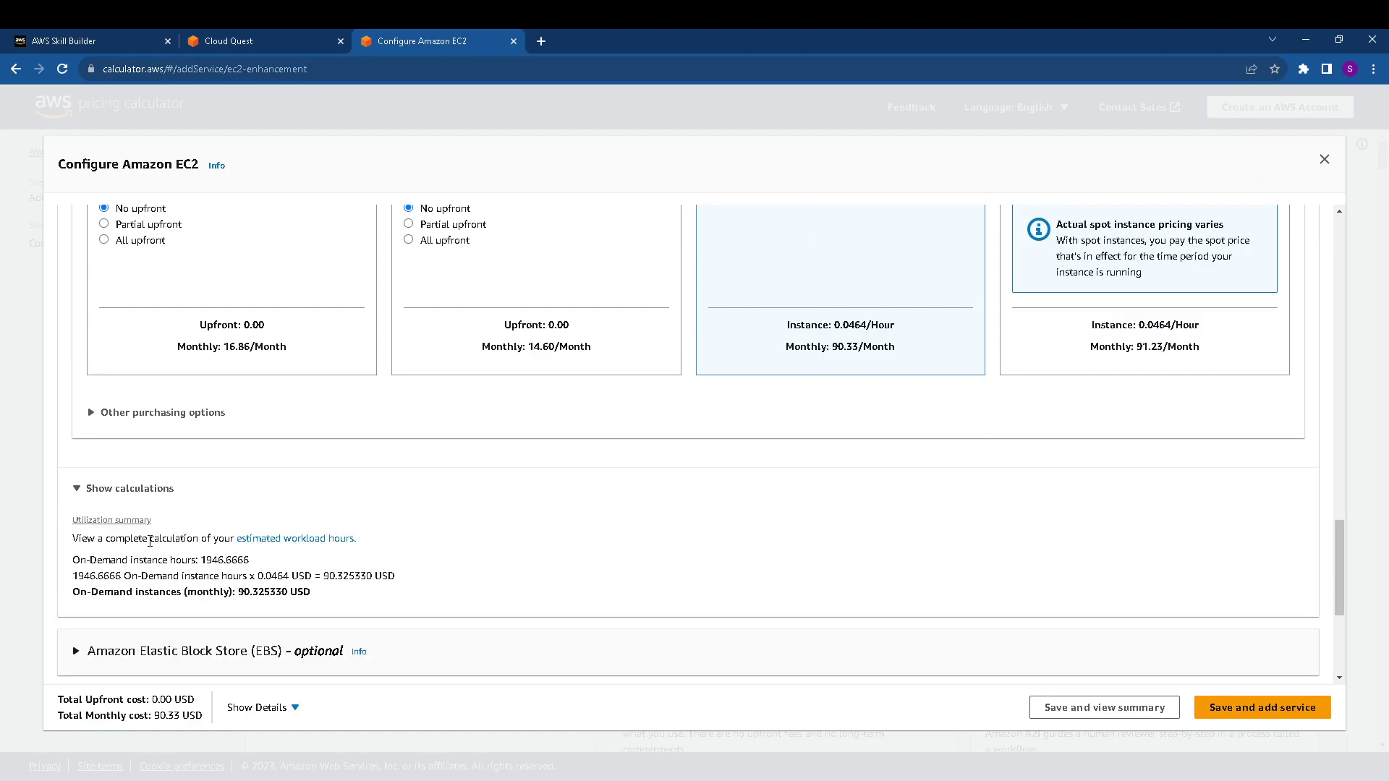
# Preview steps 14 and 15 of the Cloud Quest lab, and return to step 13.
pyautogui.click(286, 40)
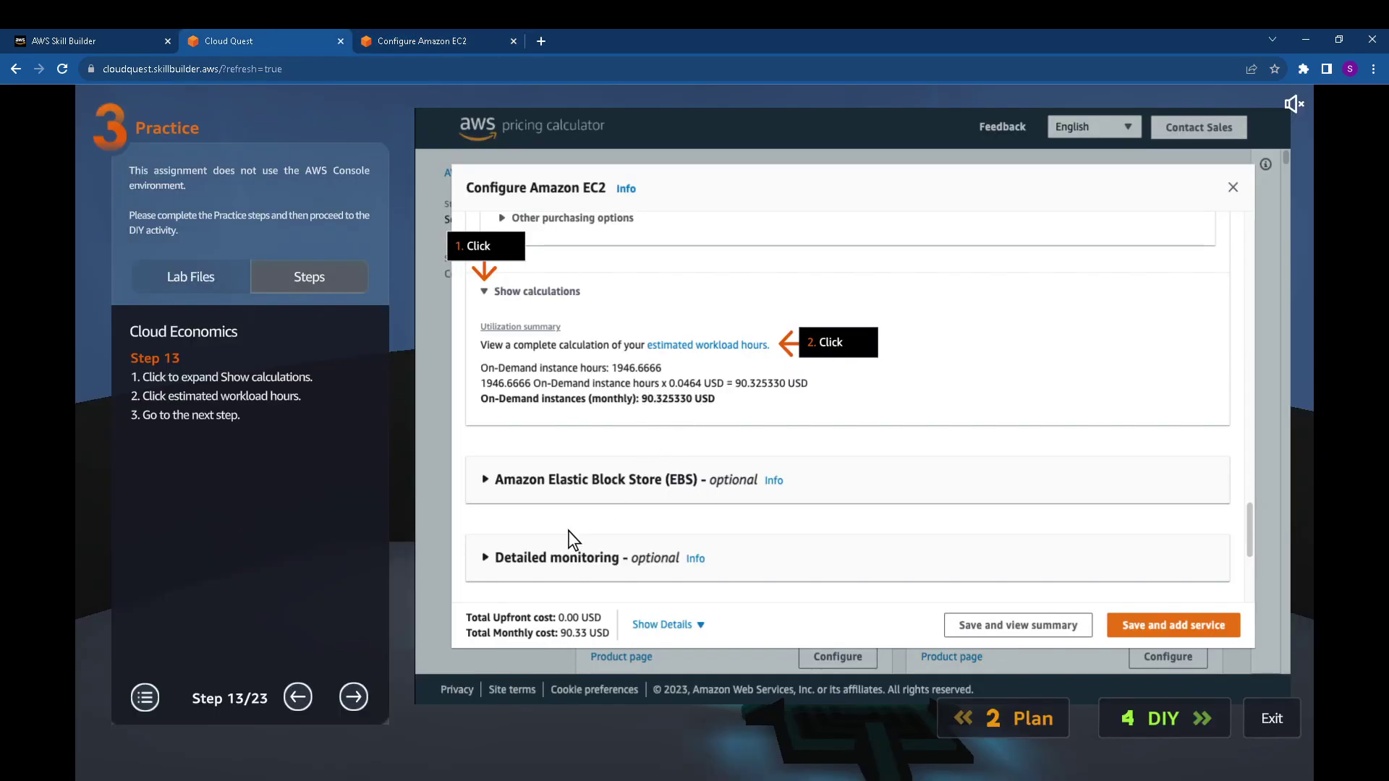
pyautogui.click(354, 699)
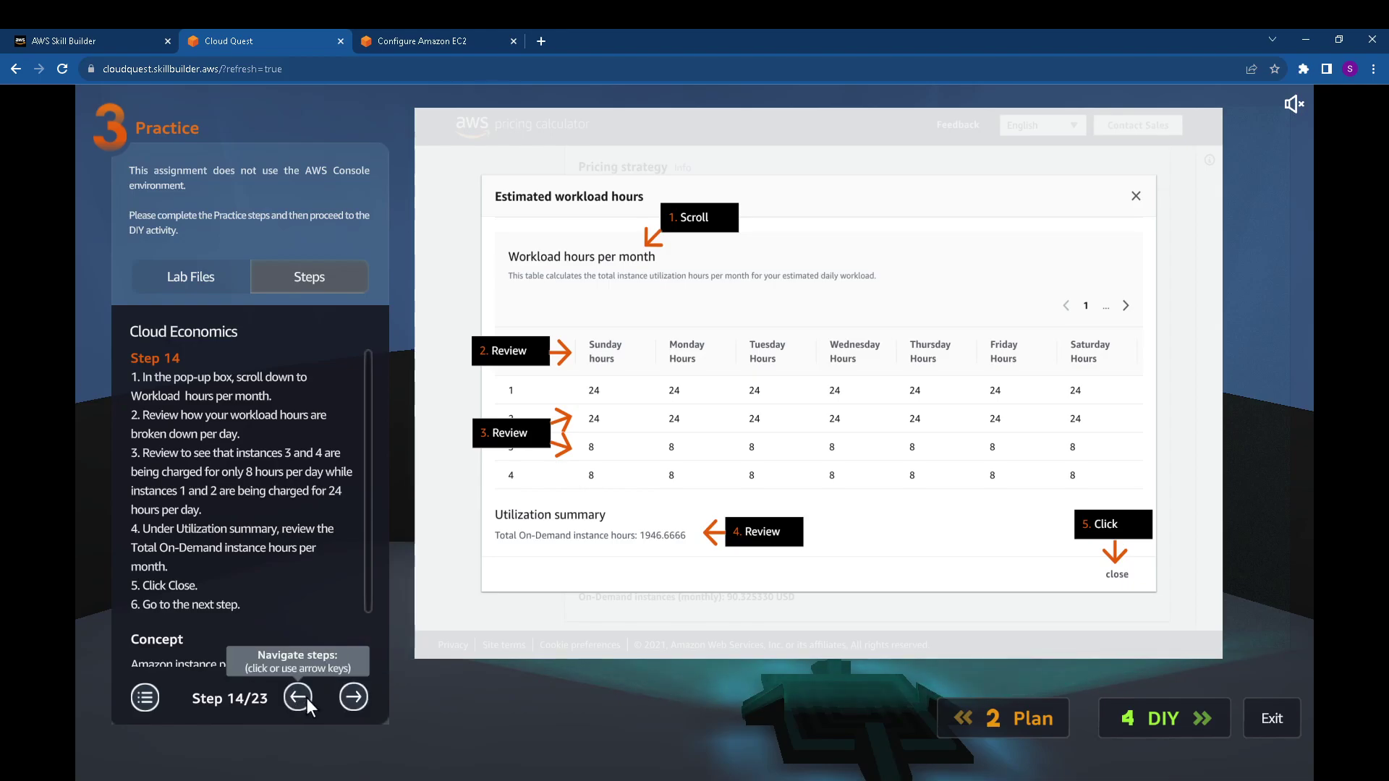
pyautogui.click(353, 696)
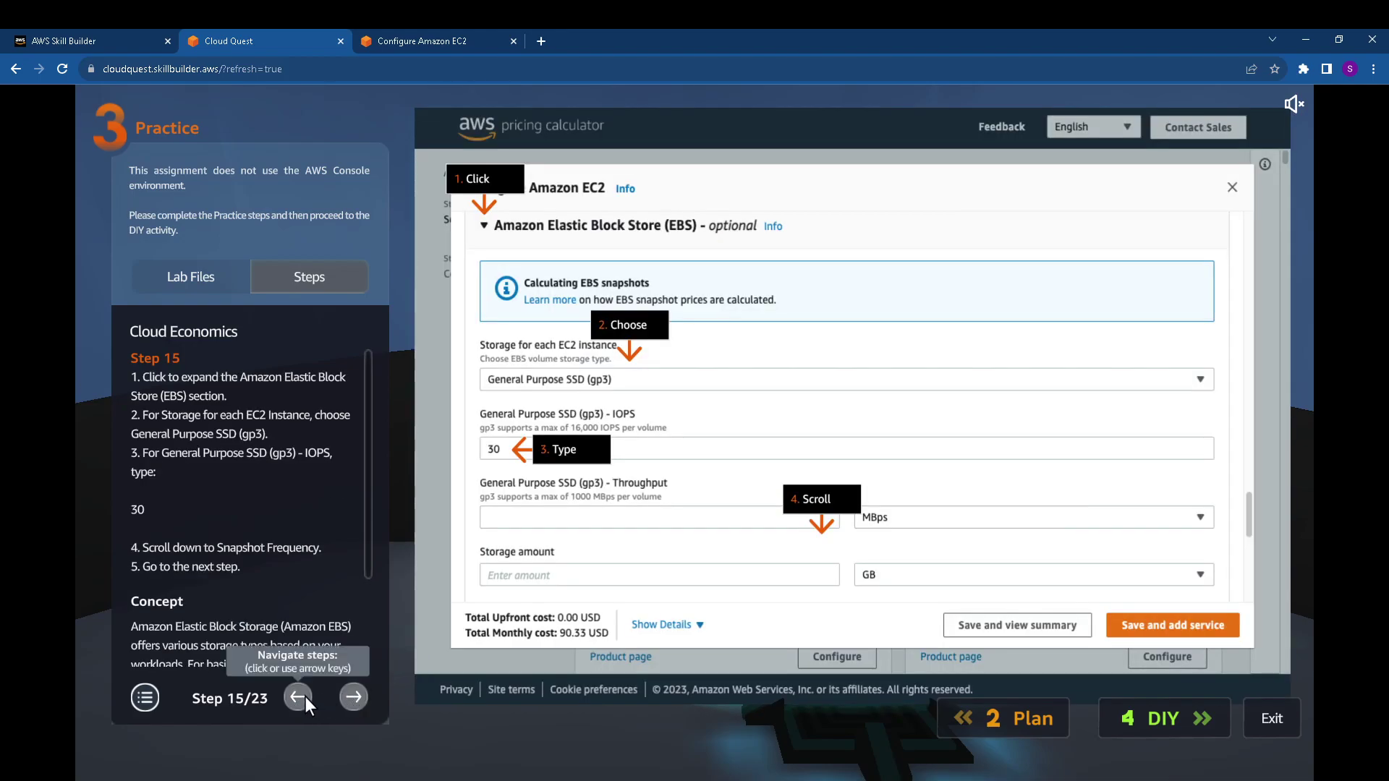
pyautogui.click(303, 696)
pyautogui.click(302, 696)
pyautogui.click(302, 696)
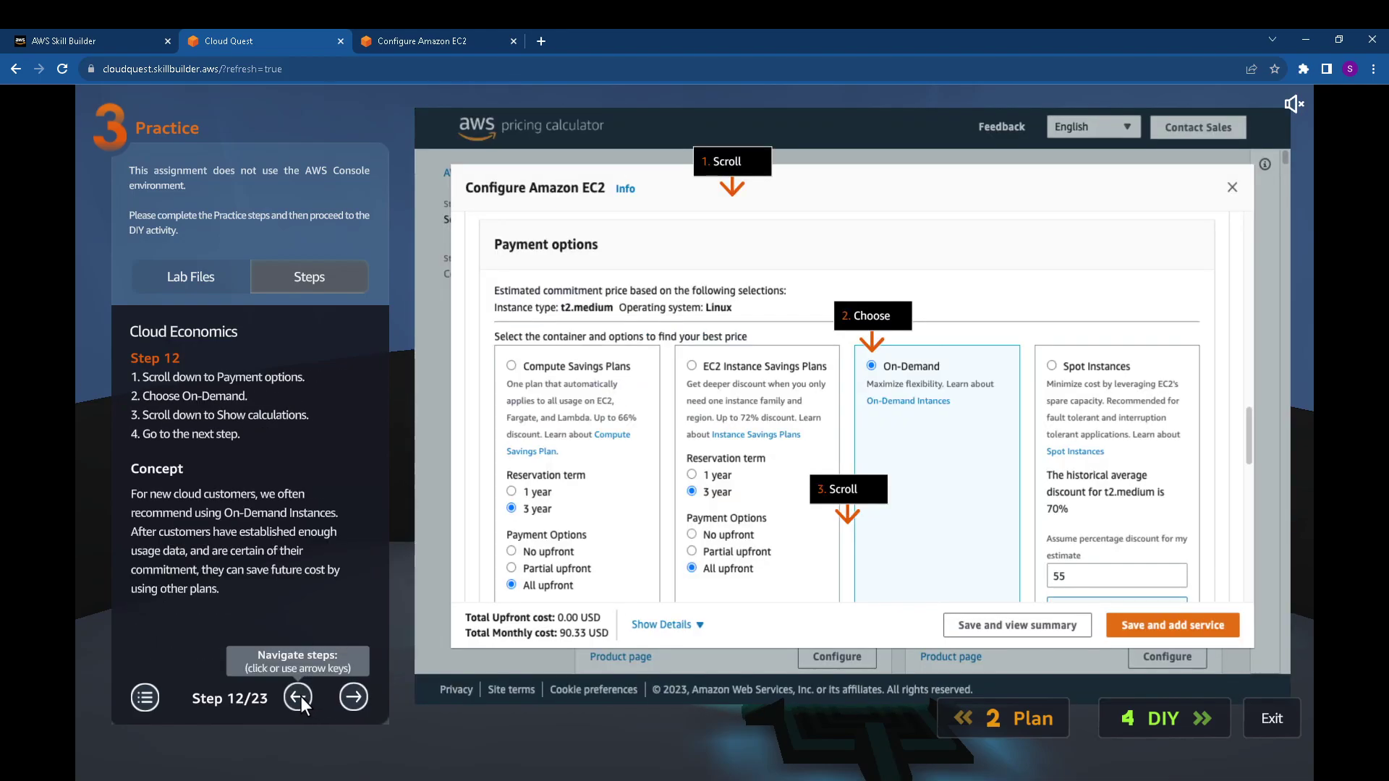
pyautogui.click(356, 696)
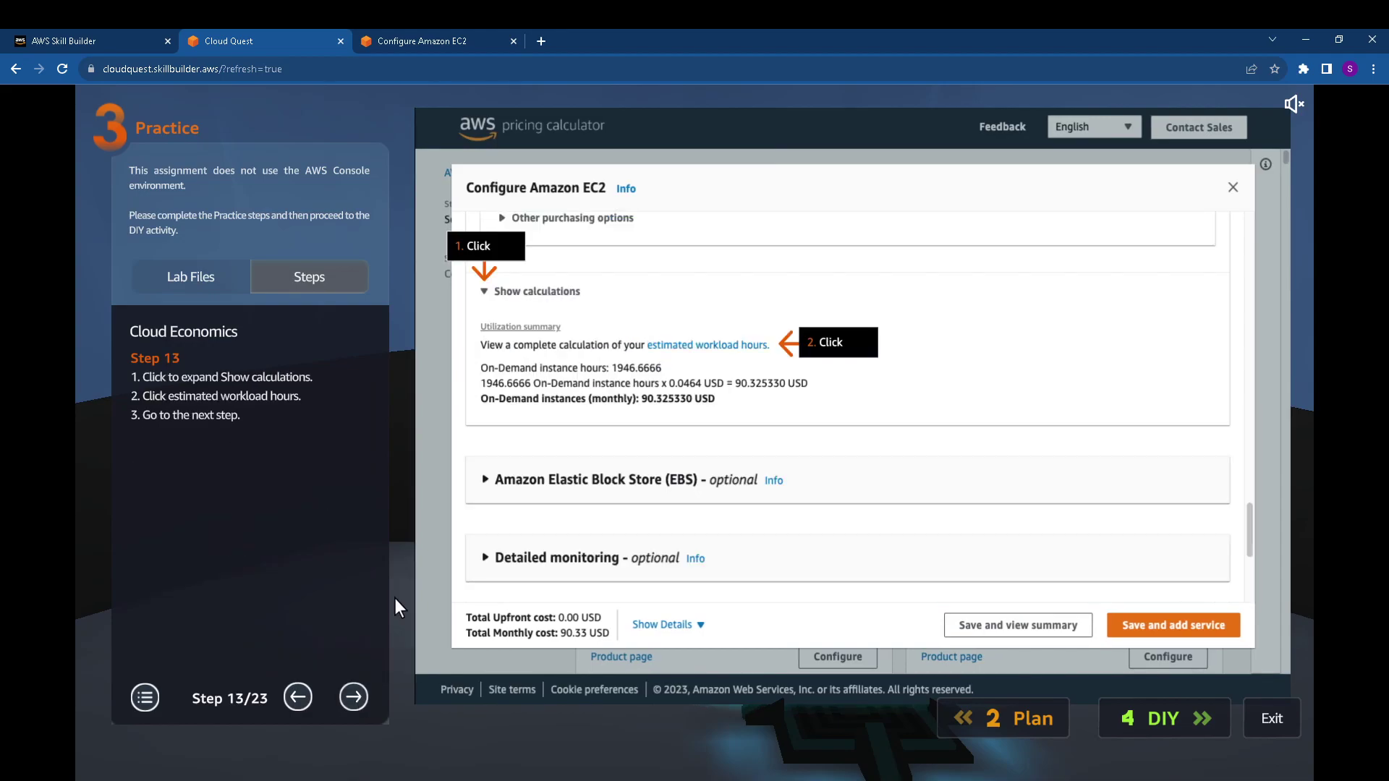
# Show the estimated workload hours in AWS Pricing Calculator and advance the Cloud Quest lab to step 14.
pyautogui.click(405, 42)
pyautogui.click(326, 540)
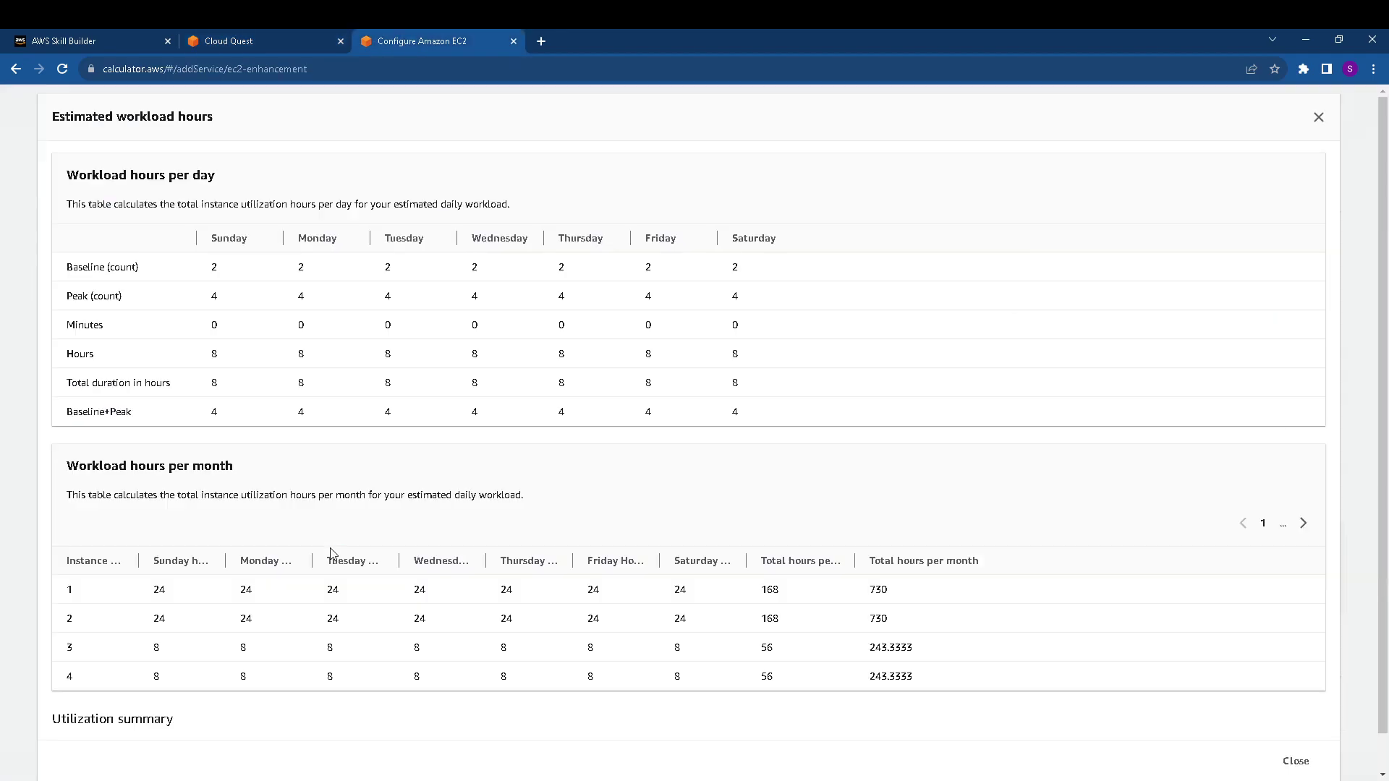
pyautogui.click(295, 36)
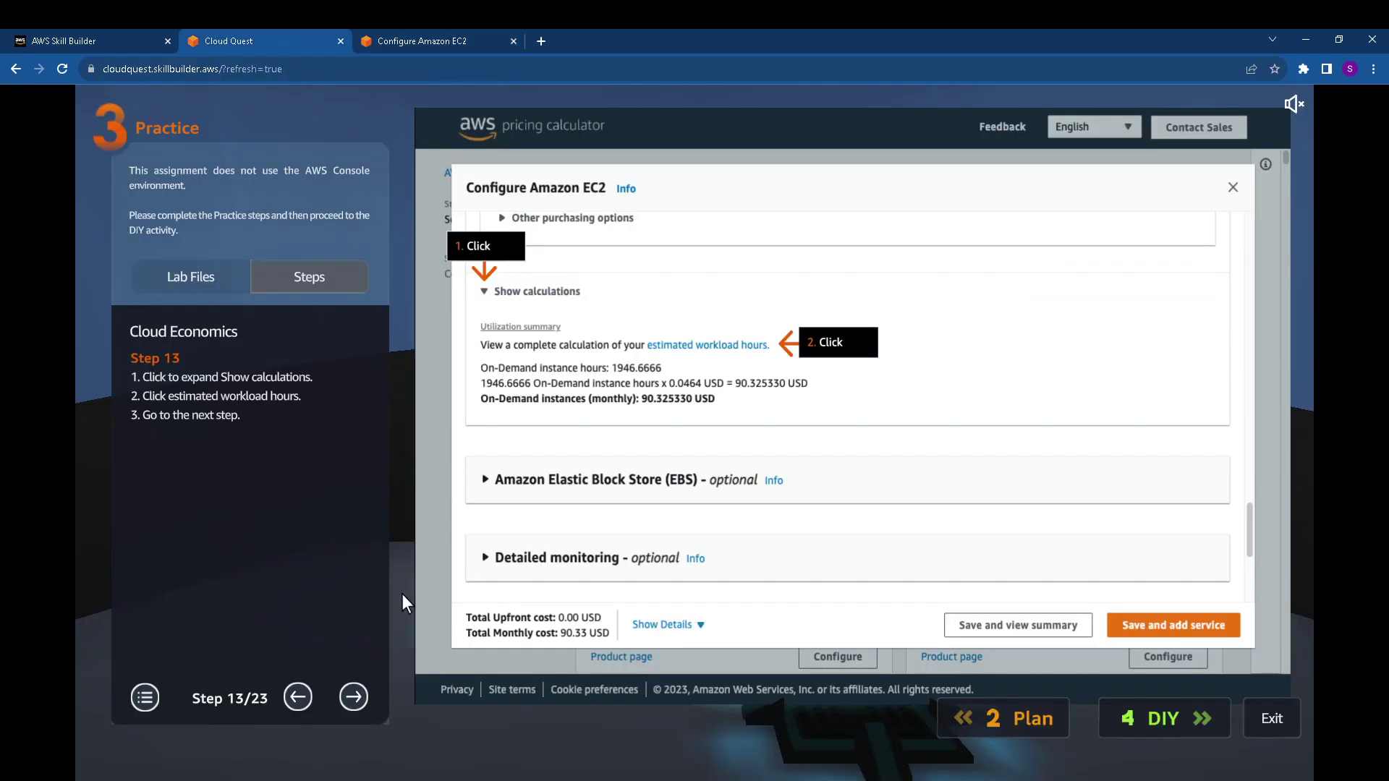
pyautogui.click(360, 693)
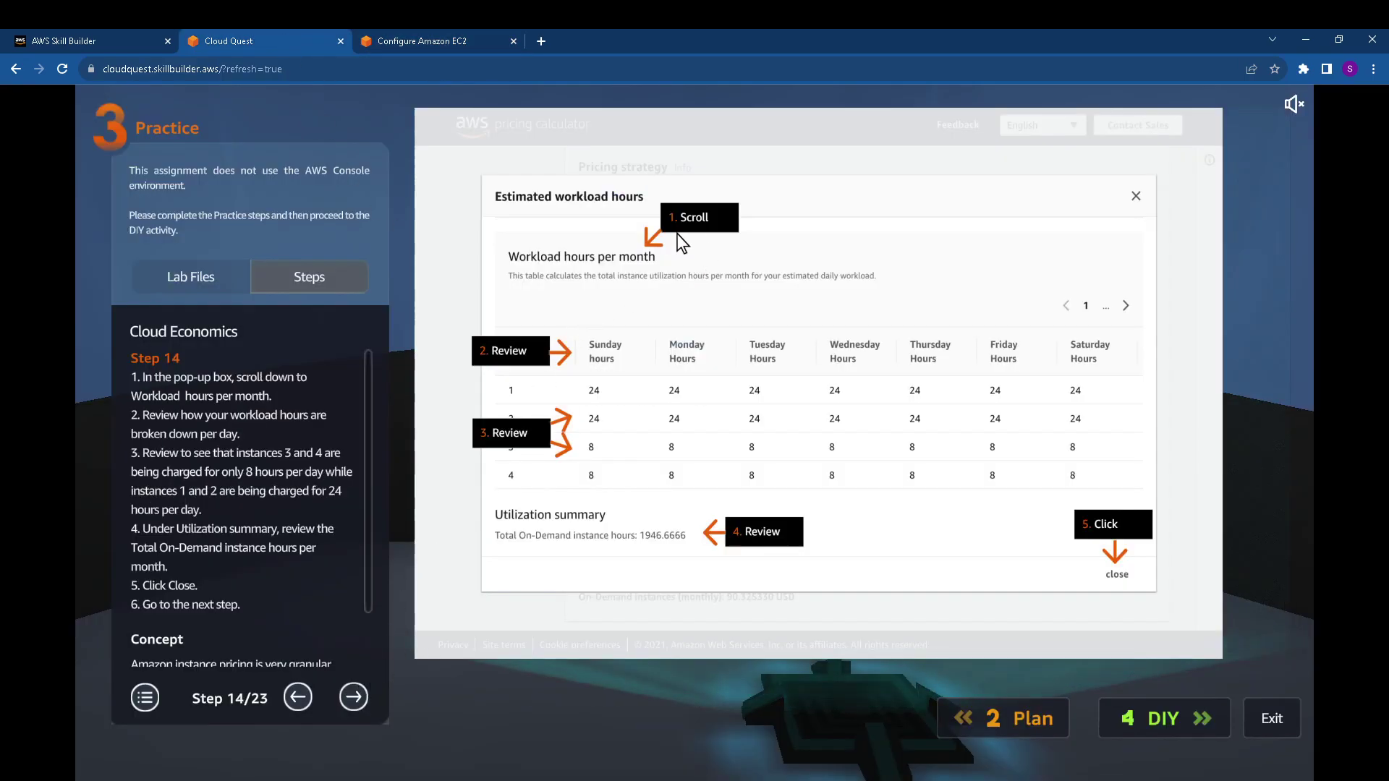
# Compare the monthly workload hours and total On-Demand instance hours in AWS Pricing Calculator with step 14 of Cloud Quest.
pyautogui.click(450, 36)
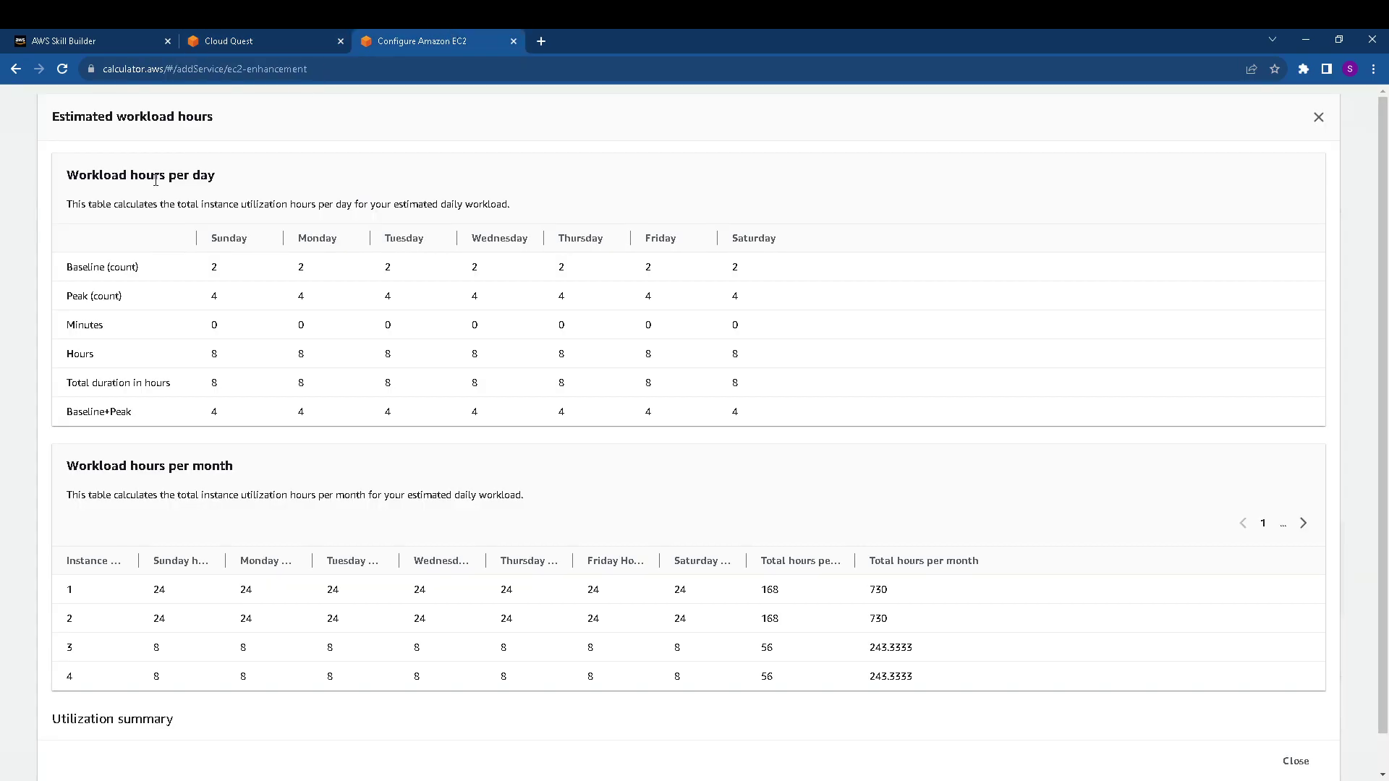
pyautogui.click(262, 40)
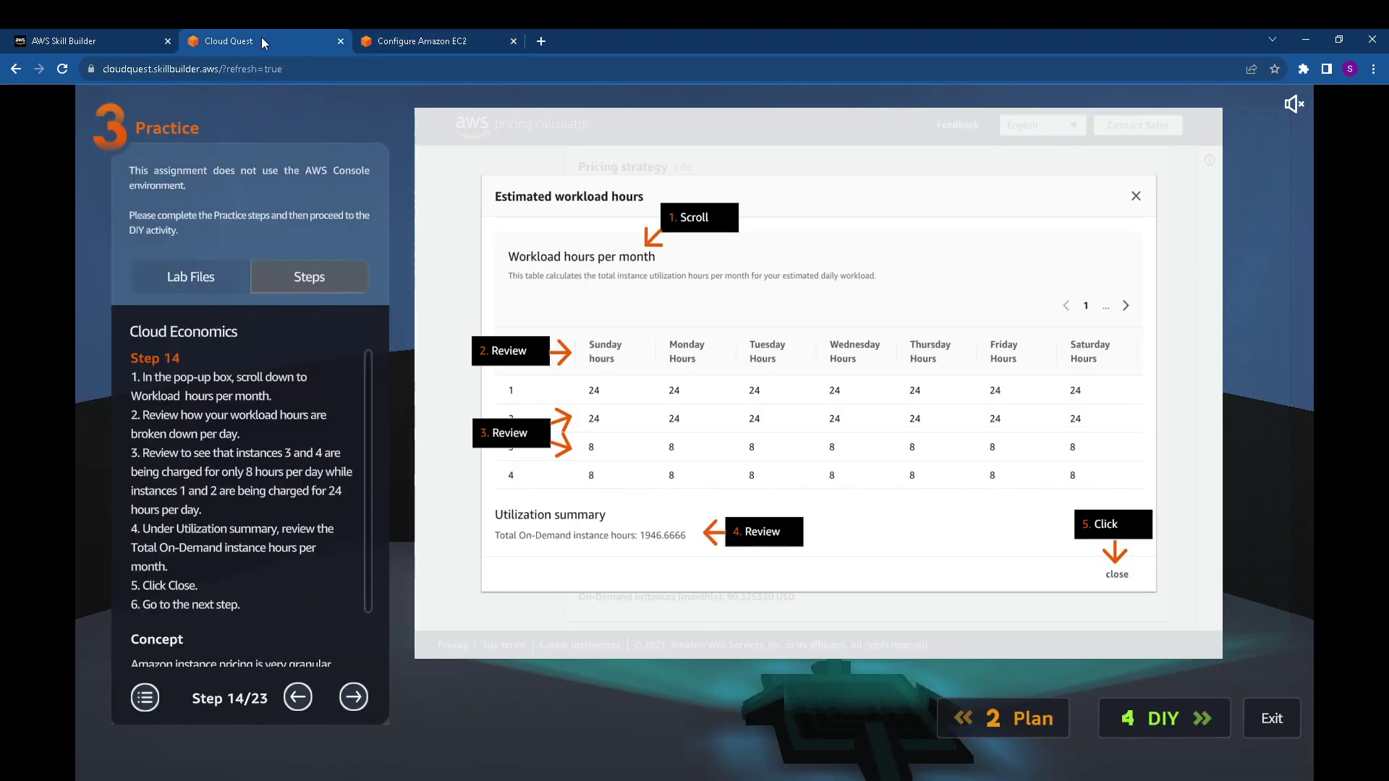
pyautogui.click(441, 36)
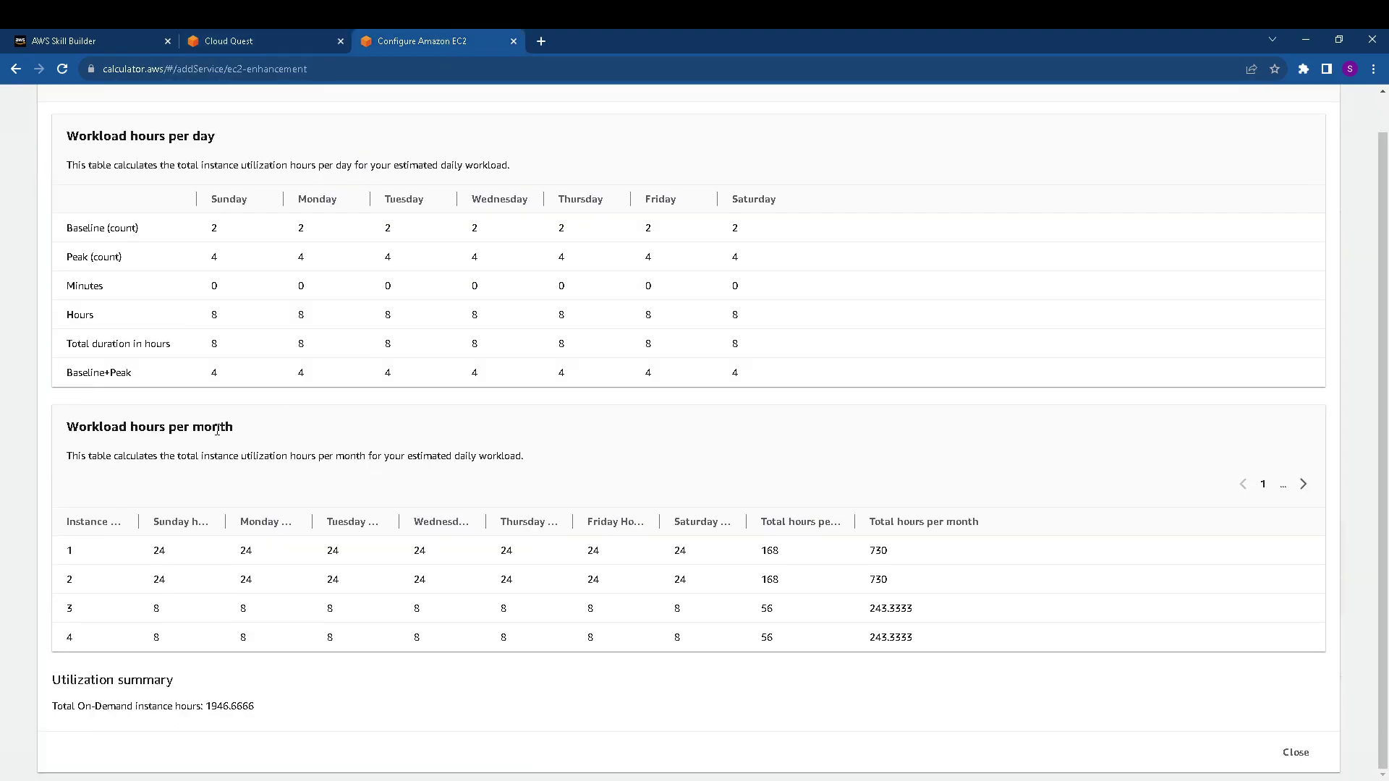
pyautogui.click(273, 41)
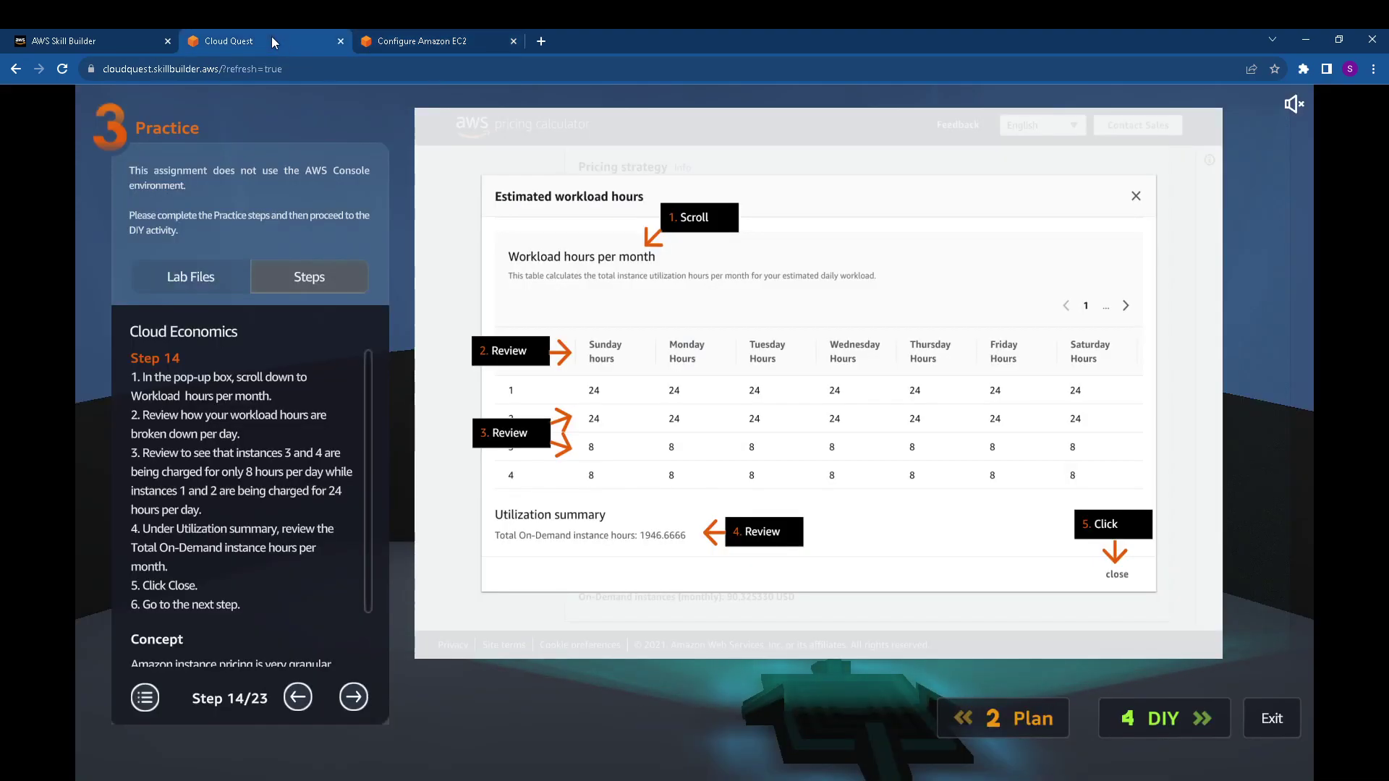
pyautogui.click(409, 36)
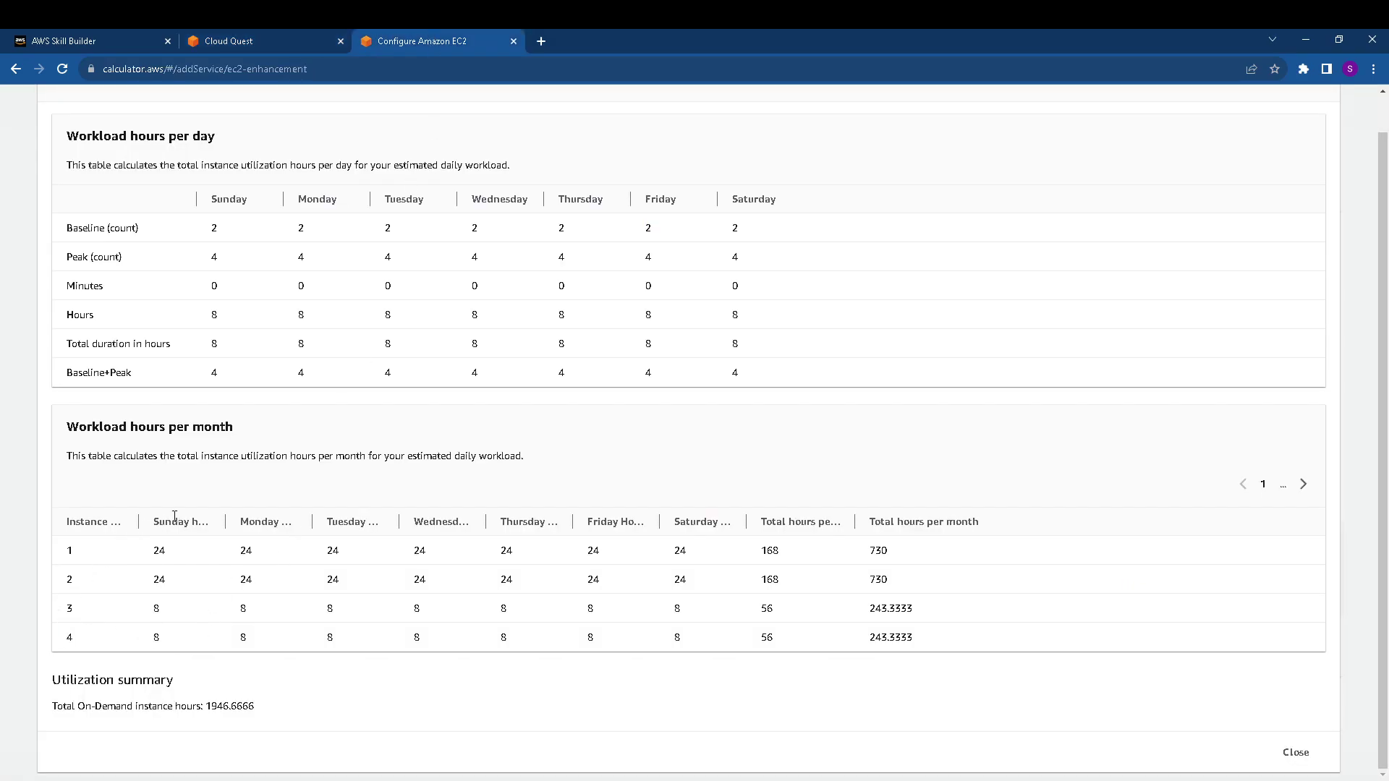
pyautogui.moveTo(166, 523); pyautogui.dragTo(191, 585)
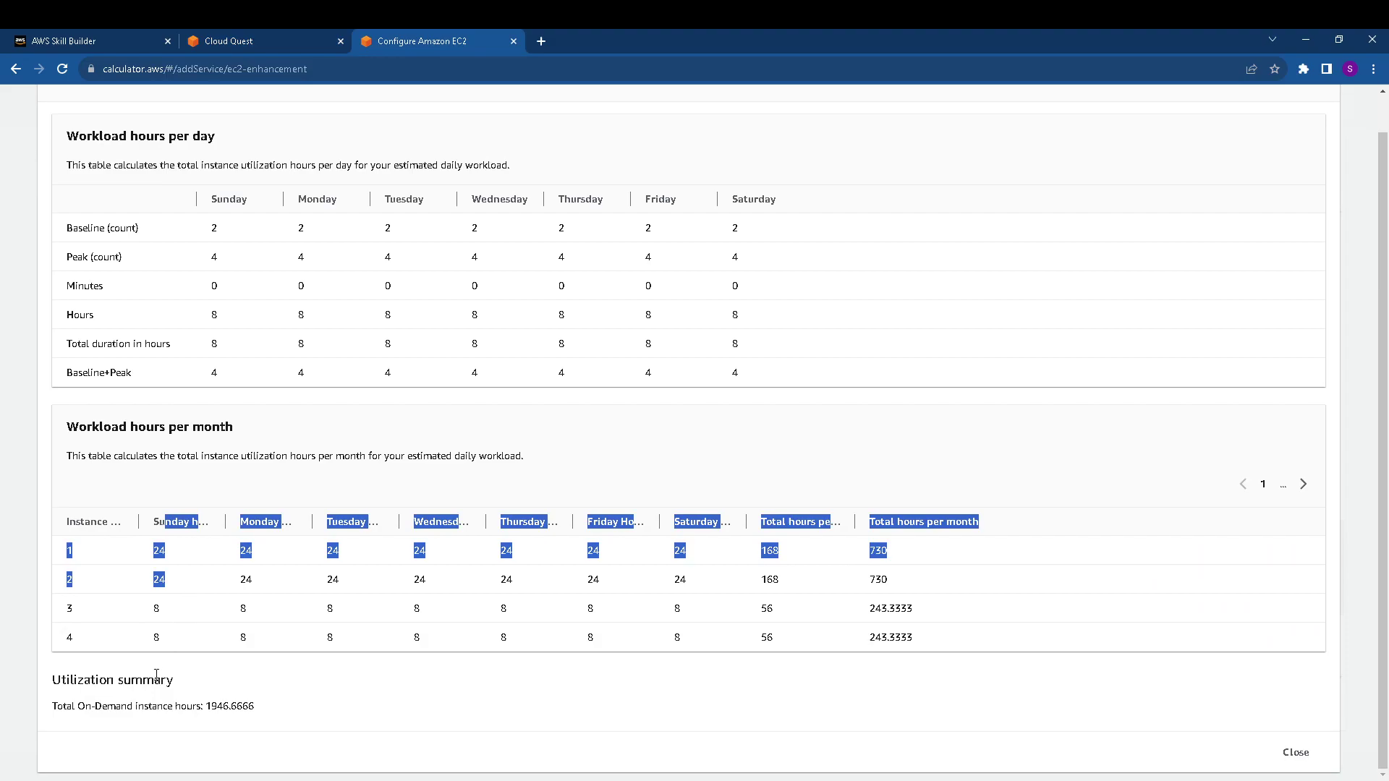
pyautogui.moveTo(209, 704); pyautogui.dragTo(606, 701)
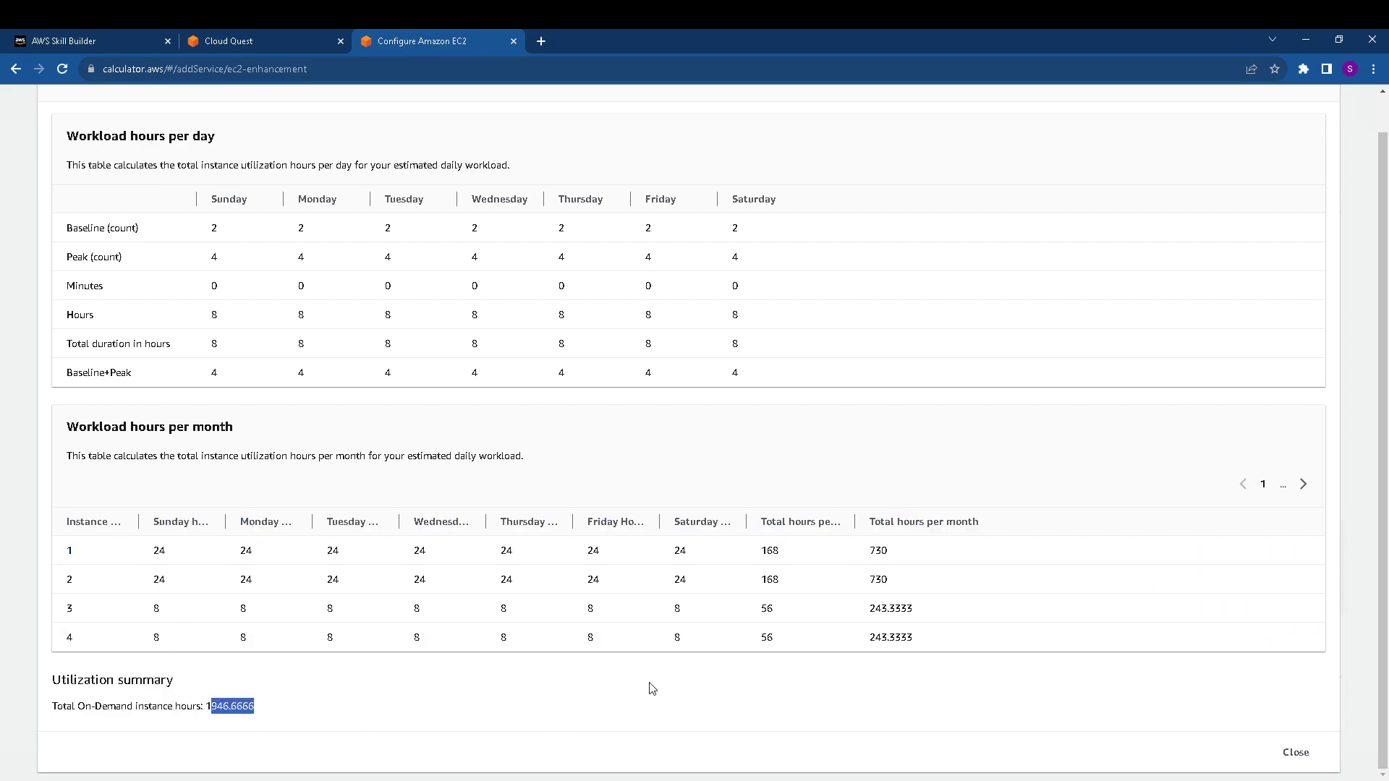
# Close the estimated workload hours and advance the Cloud Quest lab to step 15.
pyautogui.click(1296, 752)
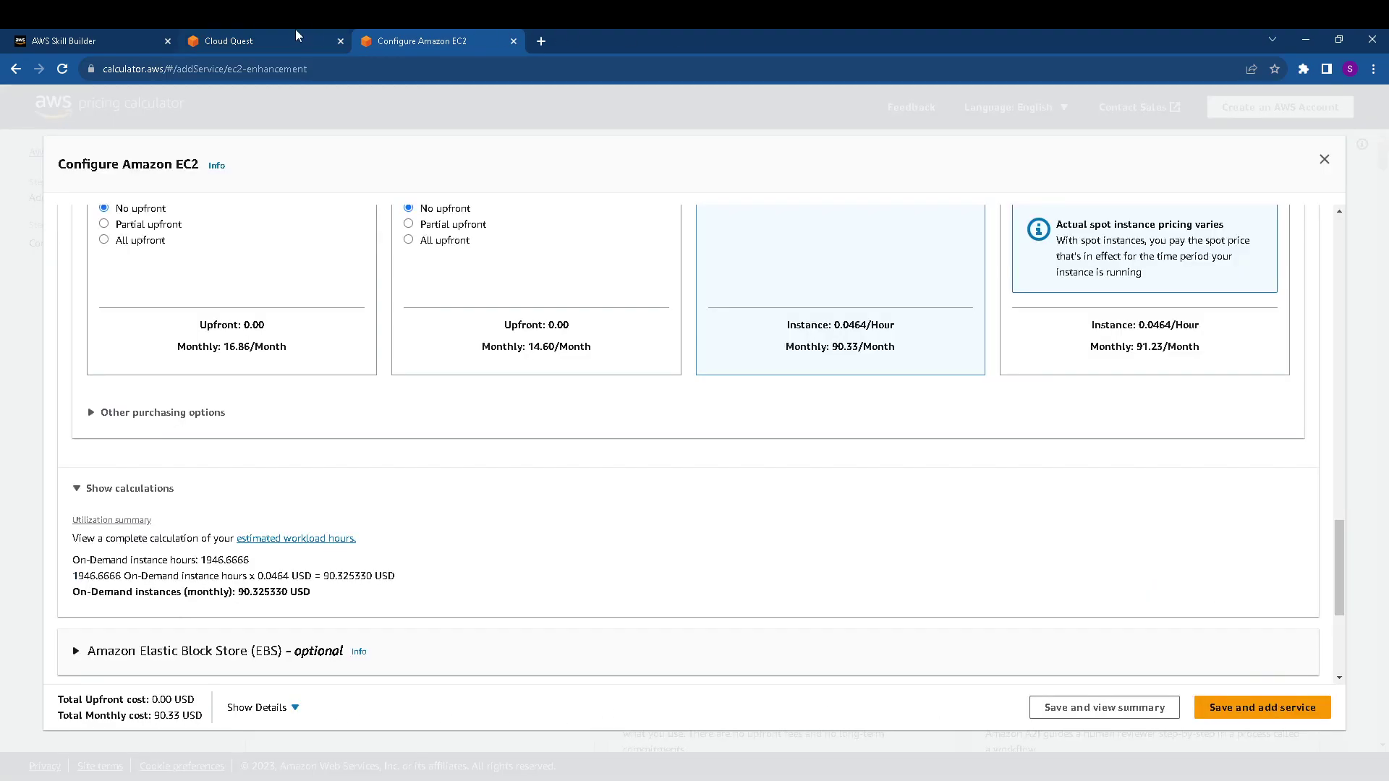
pyautogui.click(304, 40)
pyautogui.click(354, 695)
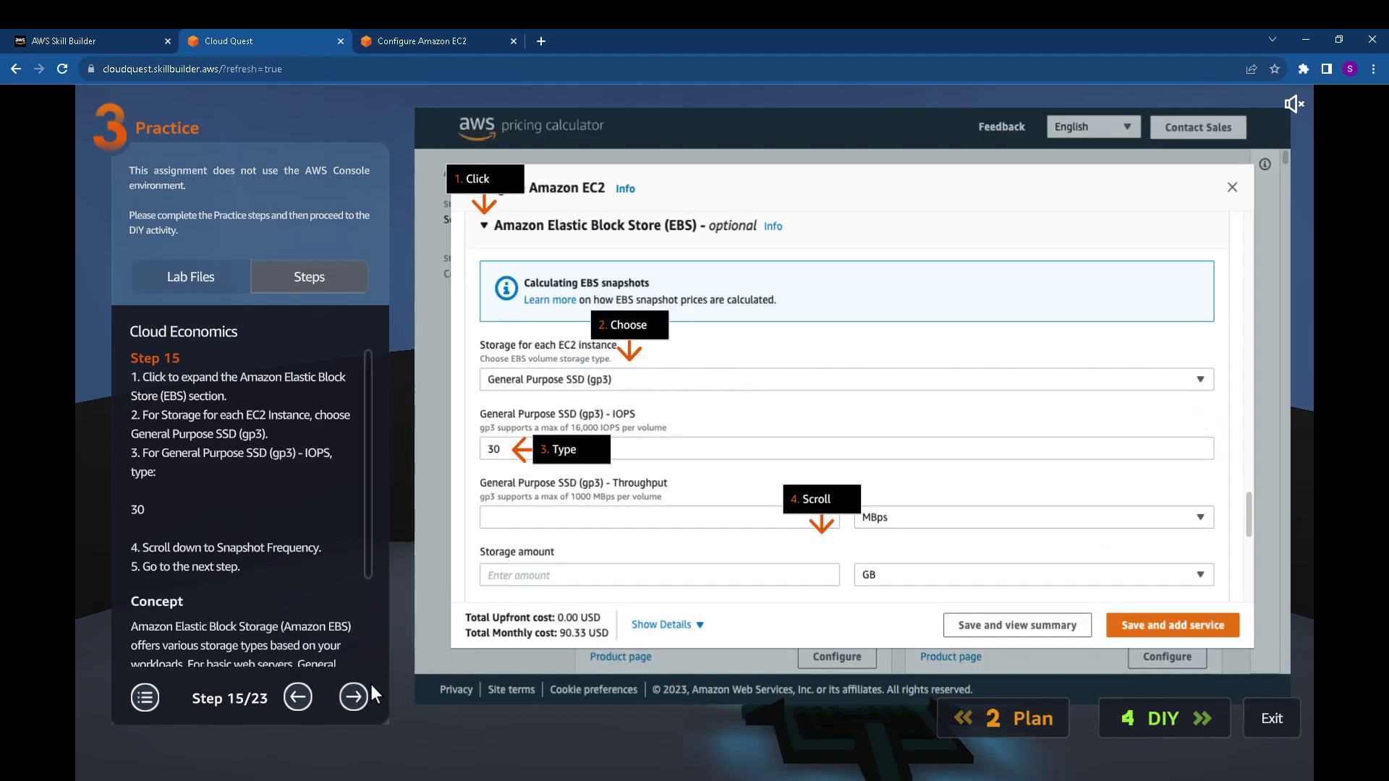
# Expand the Amazon Elastic Block Store (EBS) section in AWS Pricing Calculator and set the General Purpose SSD (gp3) IOPS to 30.
pyautogui.click(426, 36)
pyautogui.scroll(-2, 249, 588)
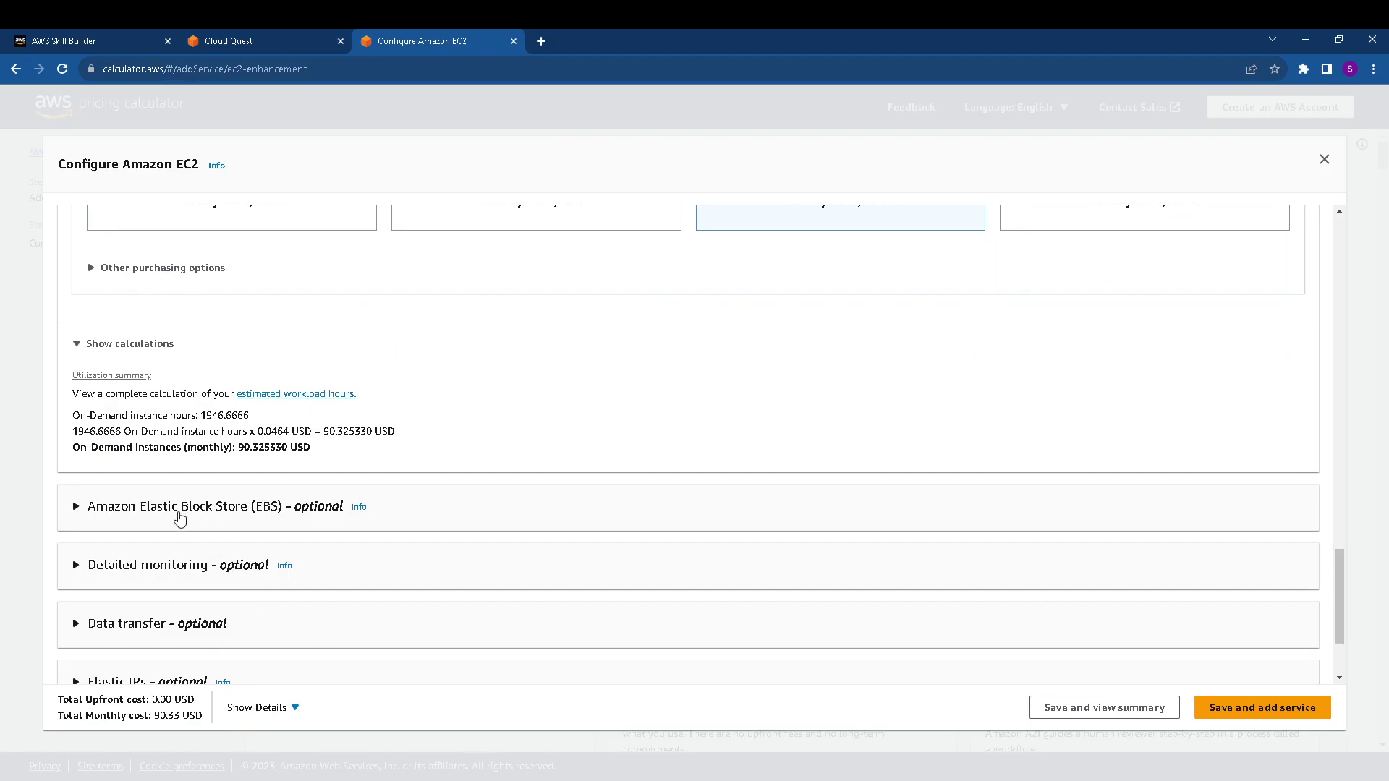
pyautogui.click(76, 508)
pyautogui.scroll(-3, 195, 550)
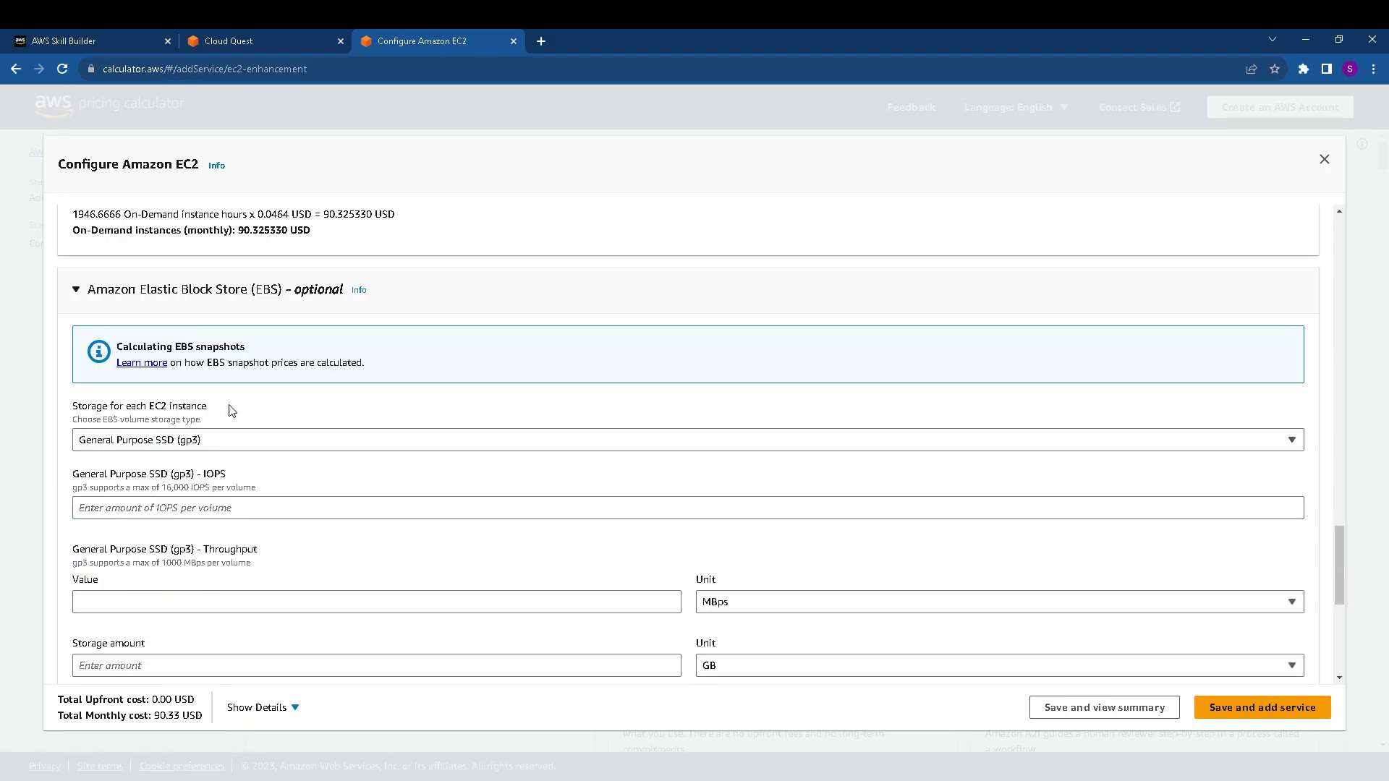
pyautogui.click(266, 39)
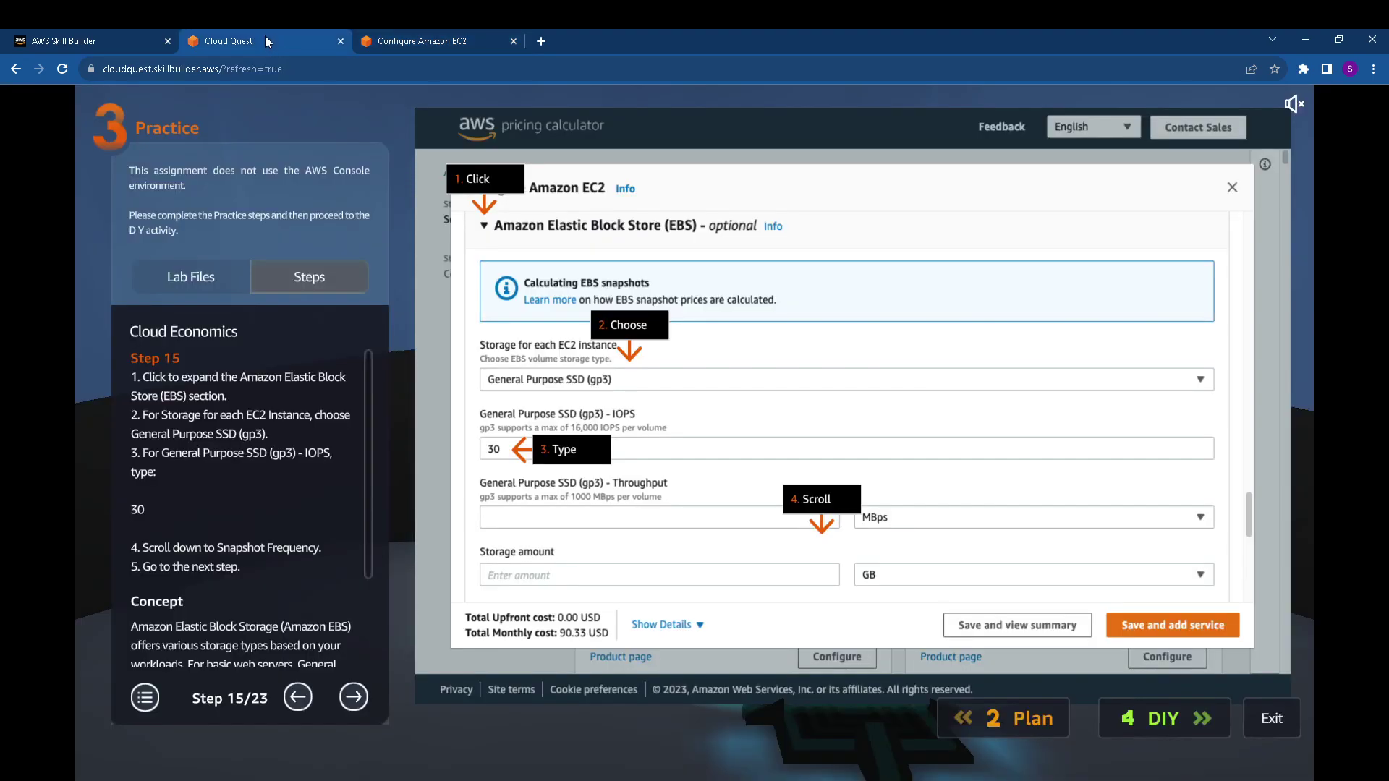
pyautogui.click(389, 44)
pyautogui.click(113, 507)
pyautogui.write('30')
# Check the EBS settings against step 15 of Cloud Quest and advance the lab to step 16.
pyautogui.click(274, 41)
pyautogui.click(454, 38)
pyautogui.click(262, 41)
pyautogui.click(362, 693)
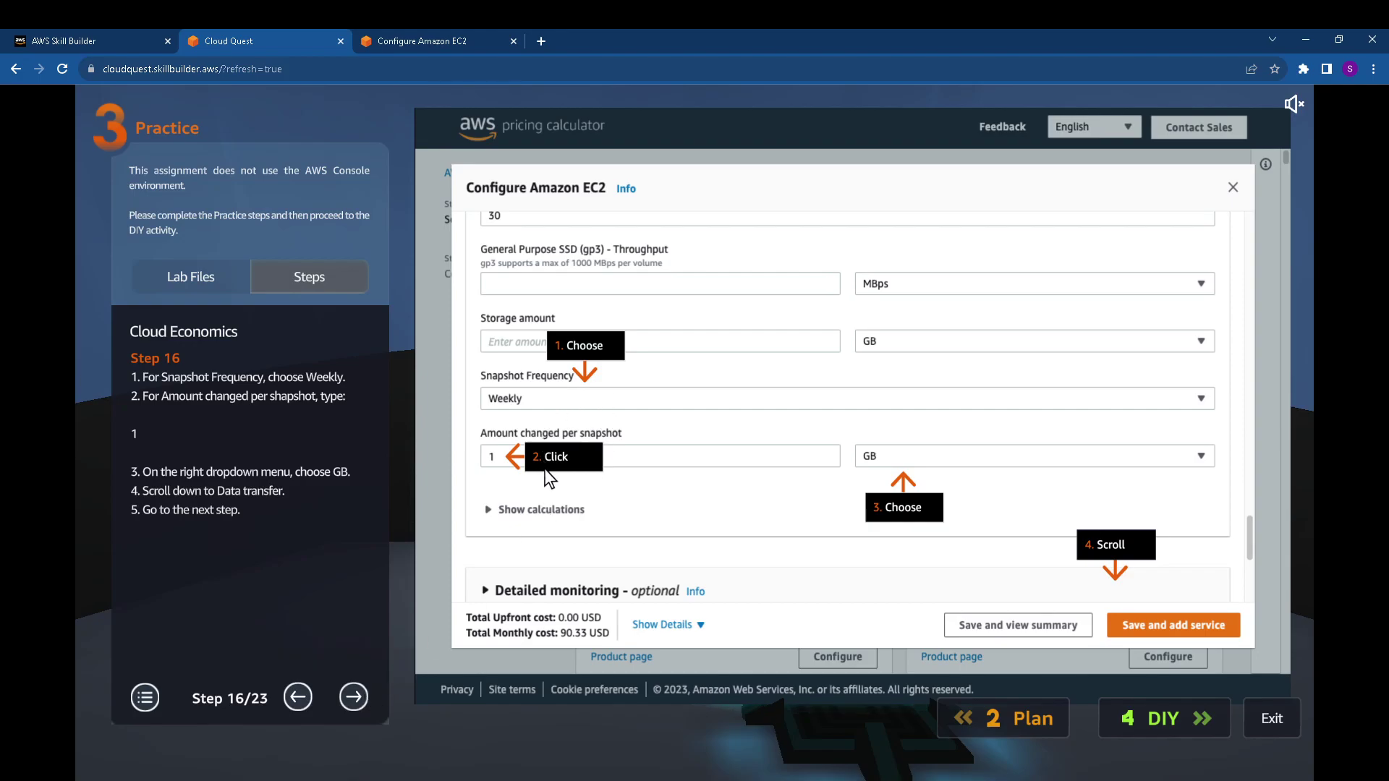
# Set the EBS snapshot frequency to Weekly with 1 GB changed per snapshot, and advance the Cloud Quest lab to step 17.
pyautogui.click(449, 32)
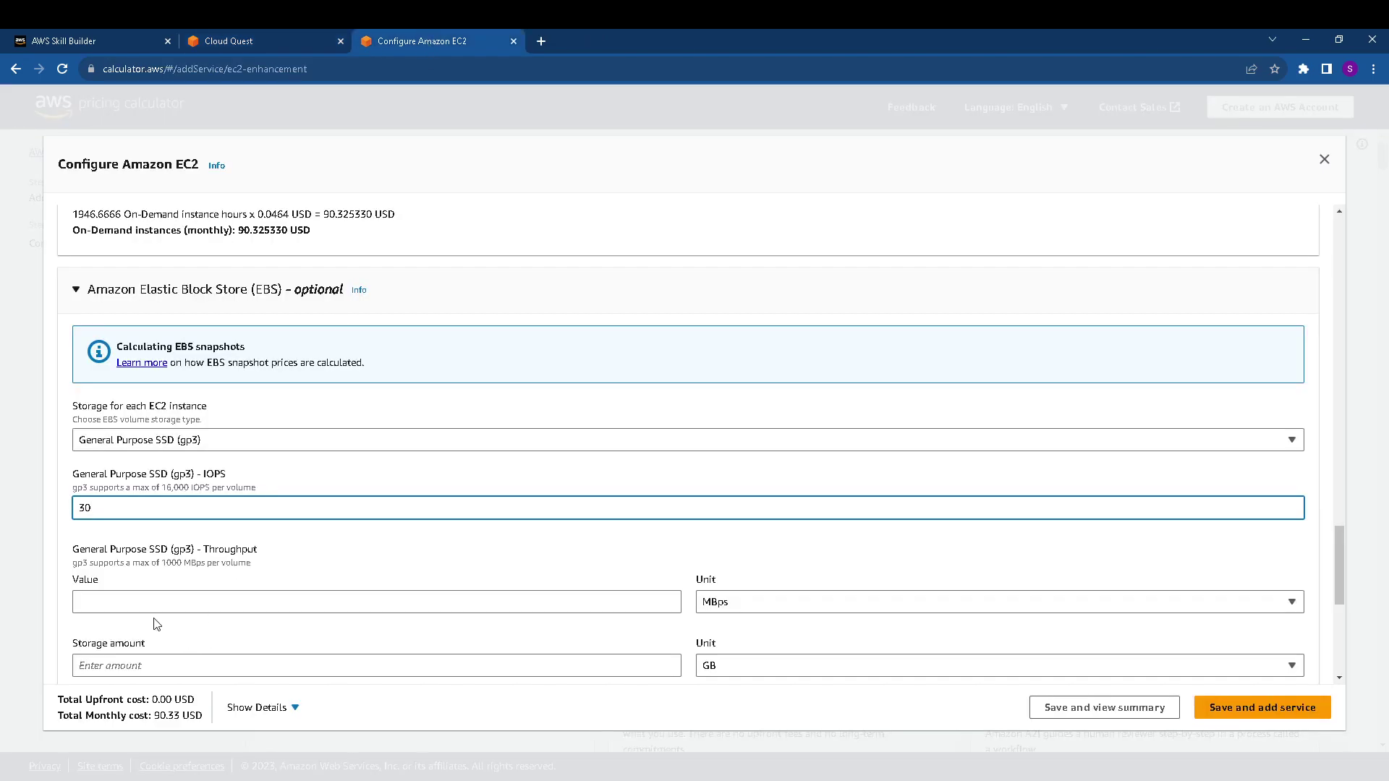
pyautogui.scroll(-4, 156, 626)
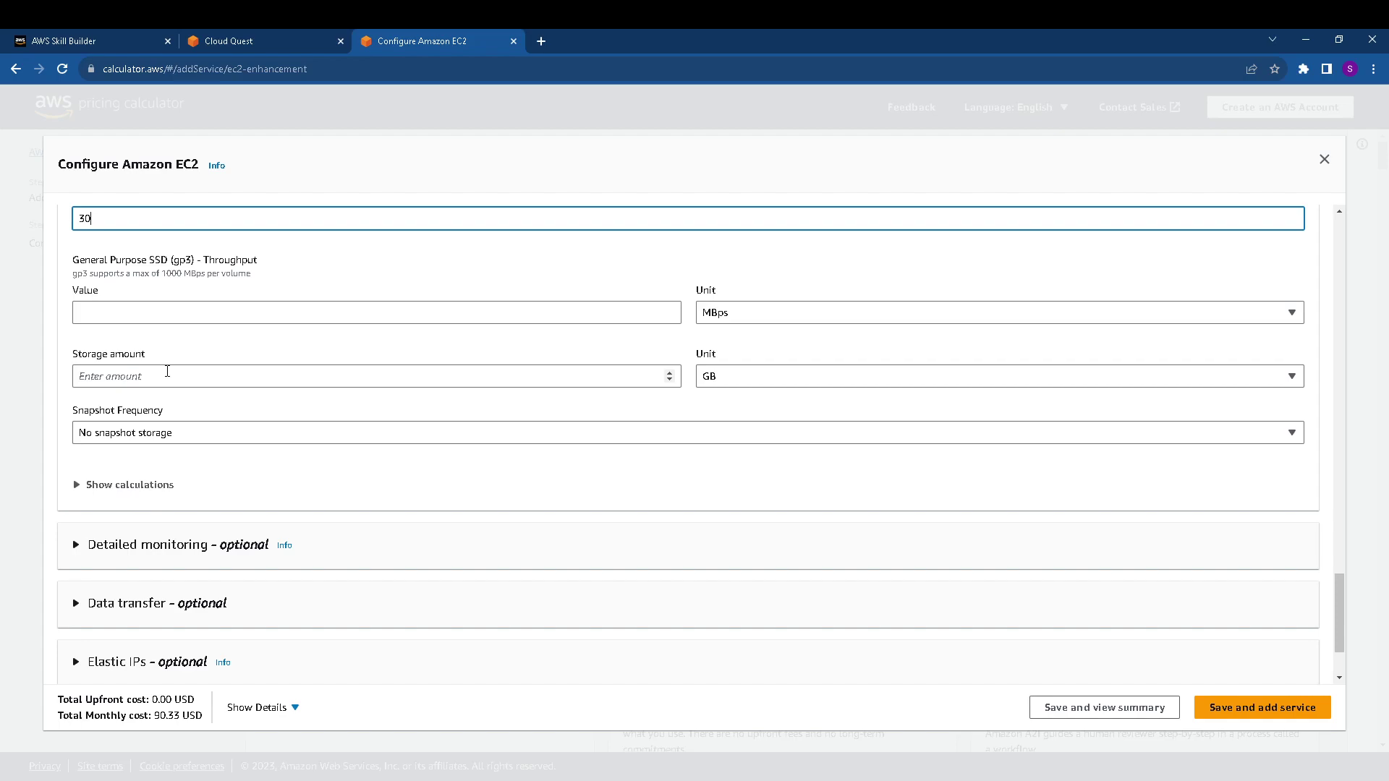
pyautogui.click(171, 434)
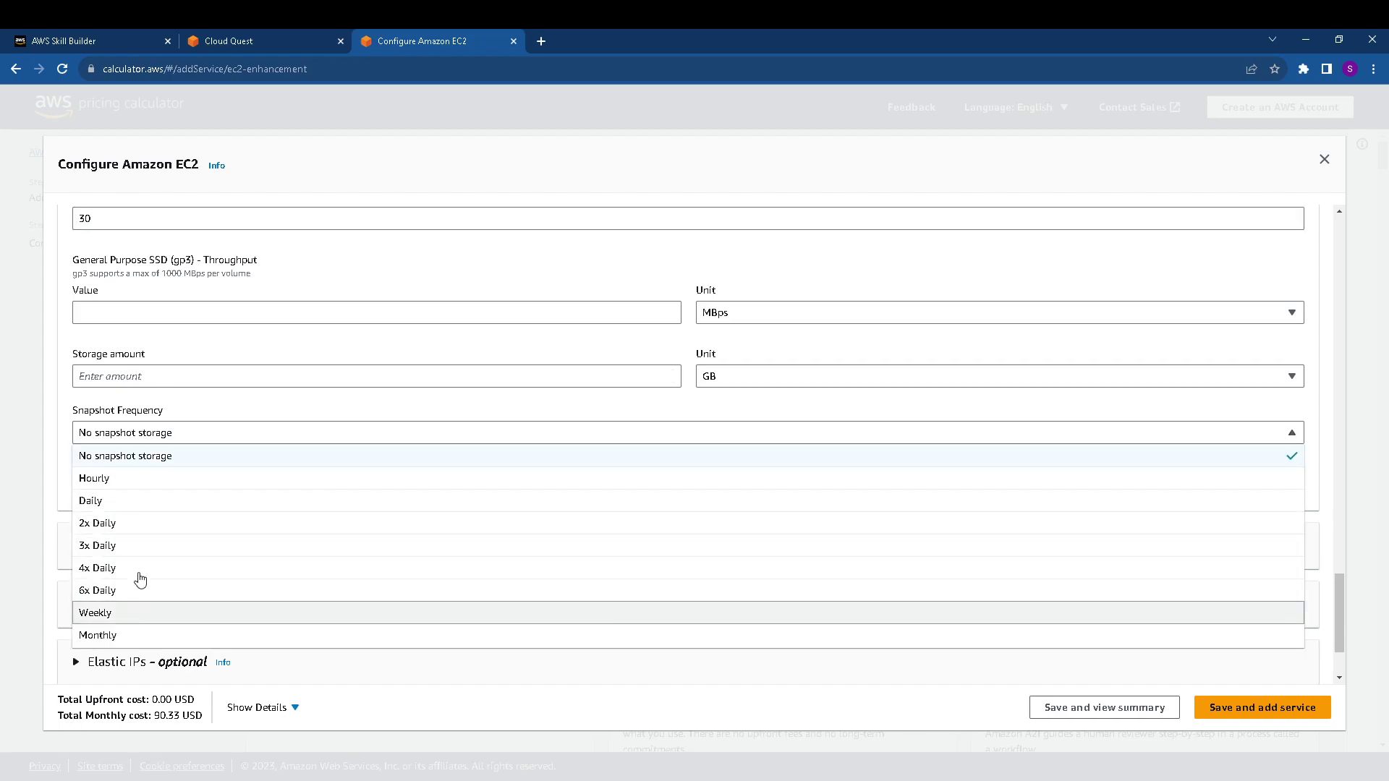
pyautogui.click(128, 611)
pyautogui.click(147, 496)
pyautogui.write('1')
pyautogui.click(235, 37)
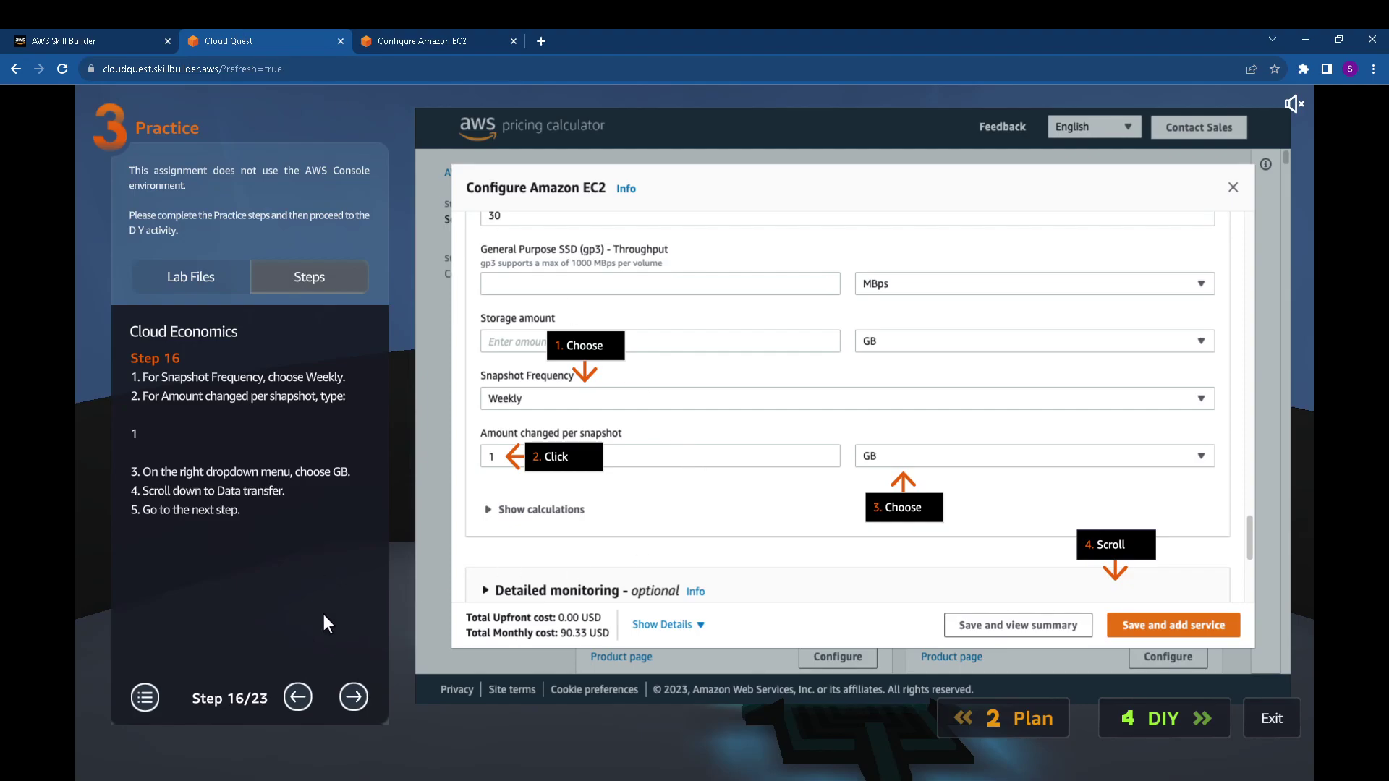
pyautogui.click(350, 697)
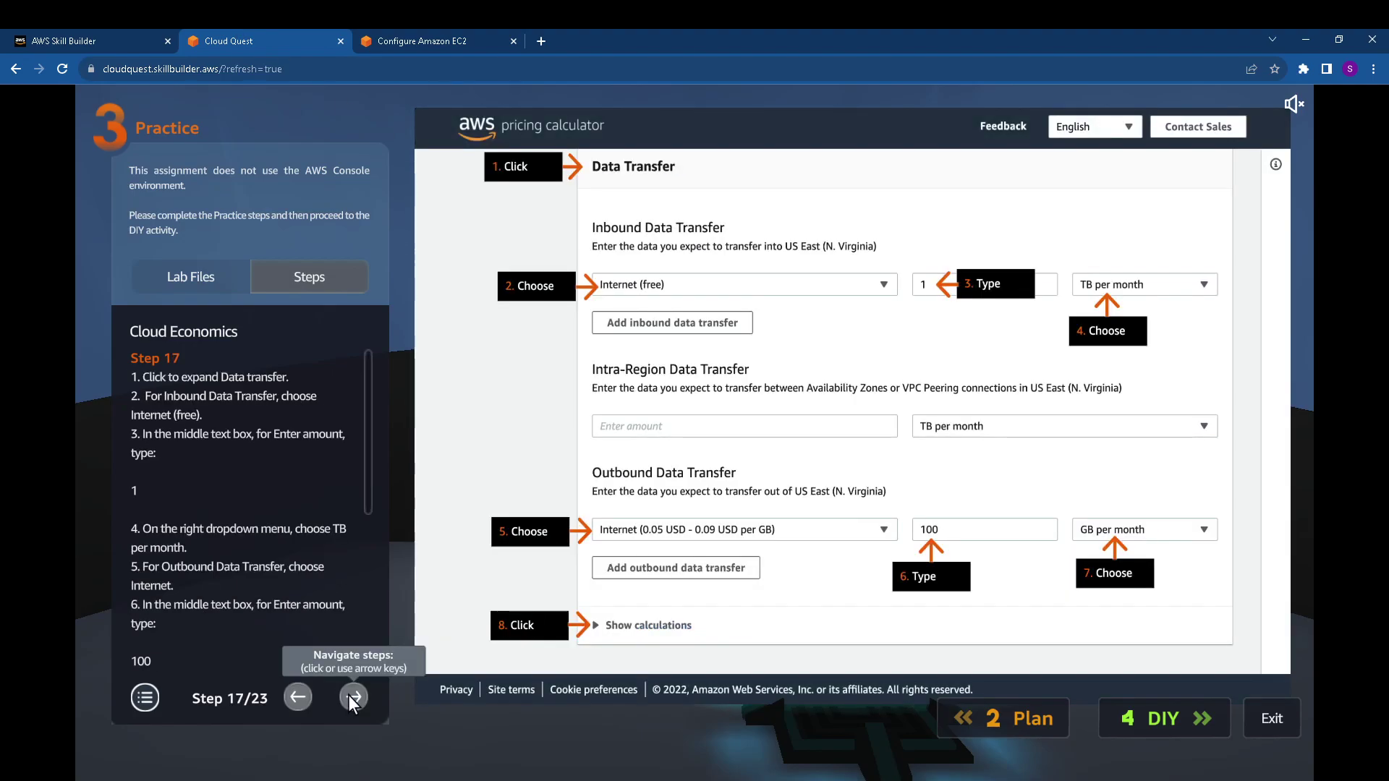
# Expand the Data transfer section in AWS Pricing Calculator and set inbound data transfer to 1 TB per month from Internet (free).
pyautogui.click(411, 38)
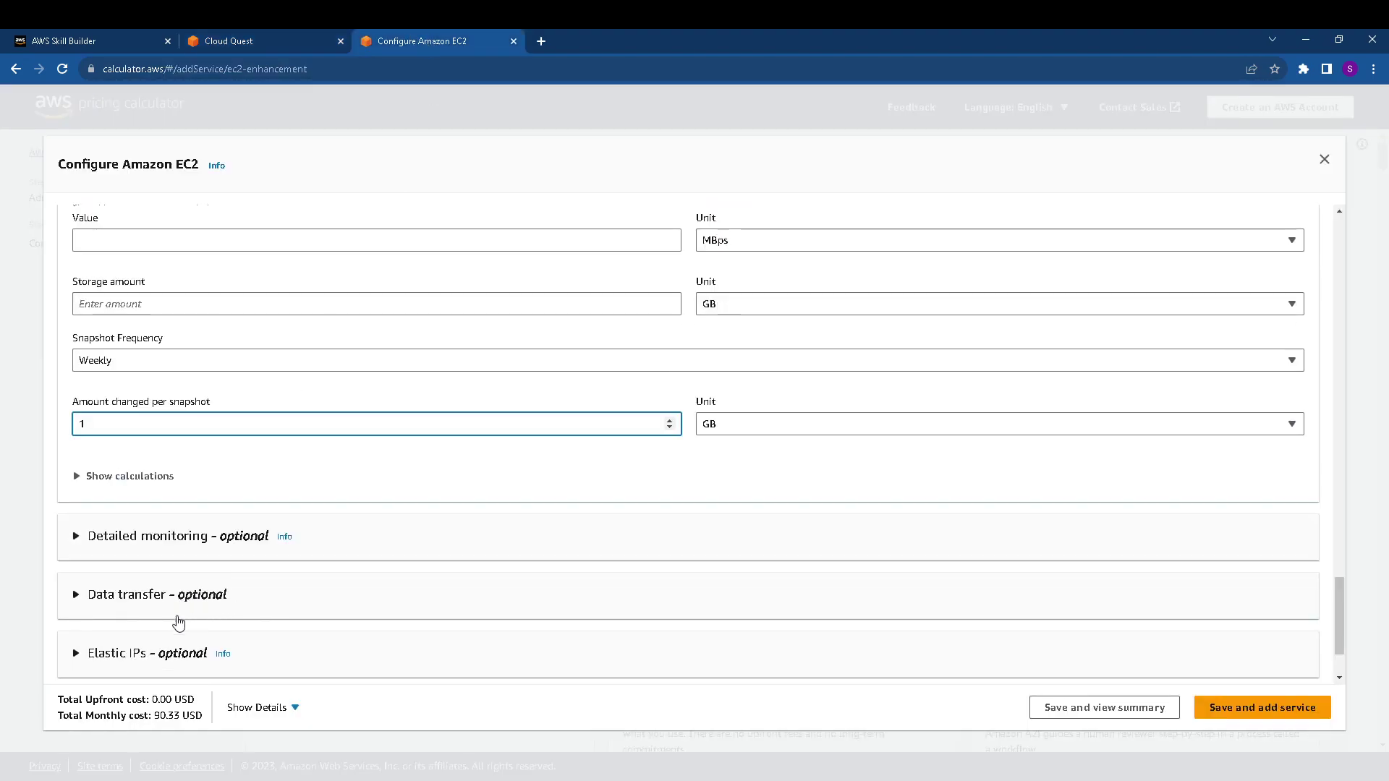
pyautogui.scroll(-2, 75, 552)
pyautogui.click(87, 497)
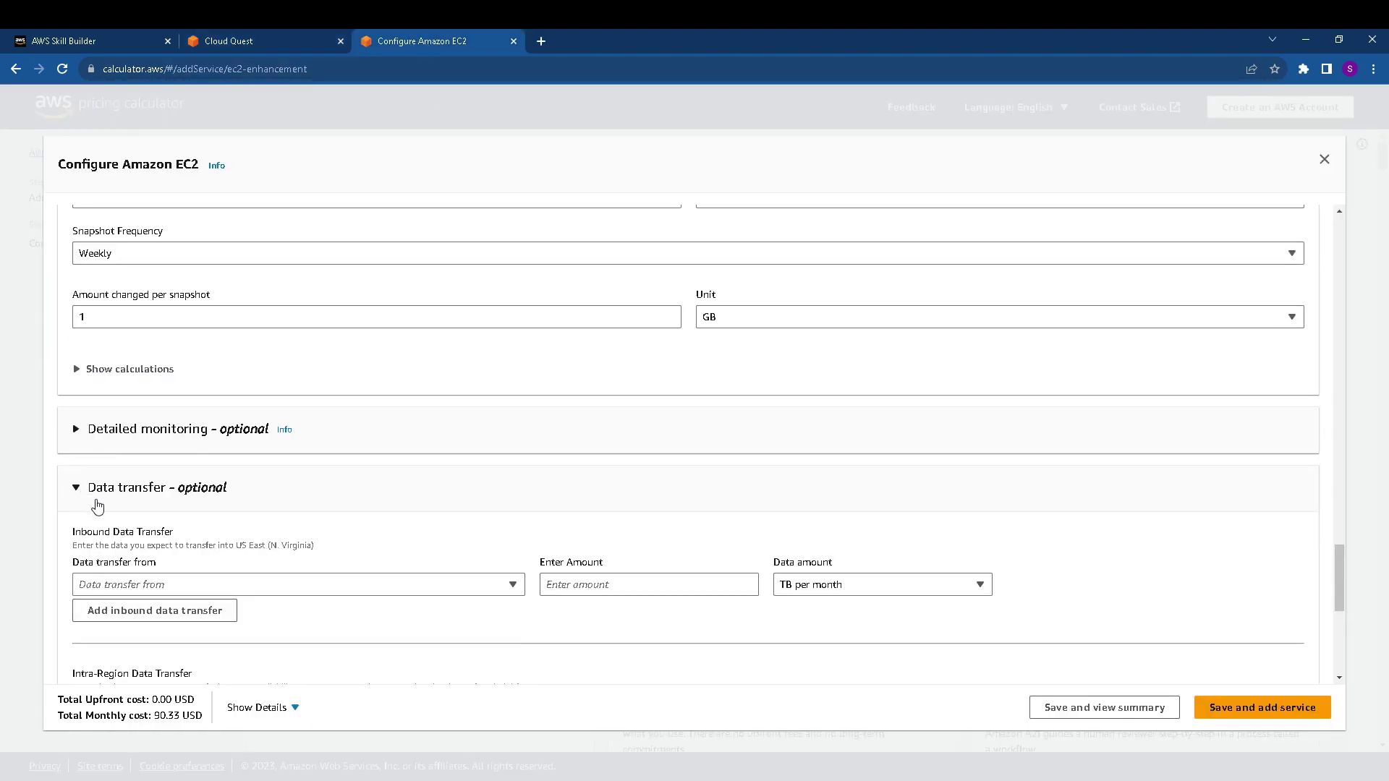
pyautogui.click(212, 590)
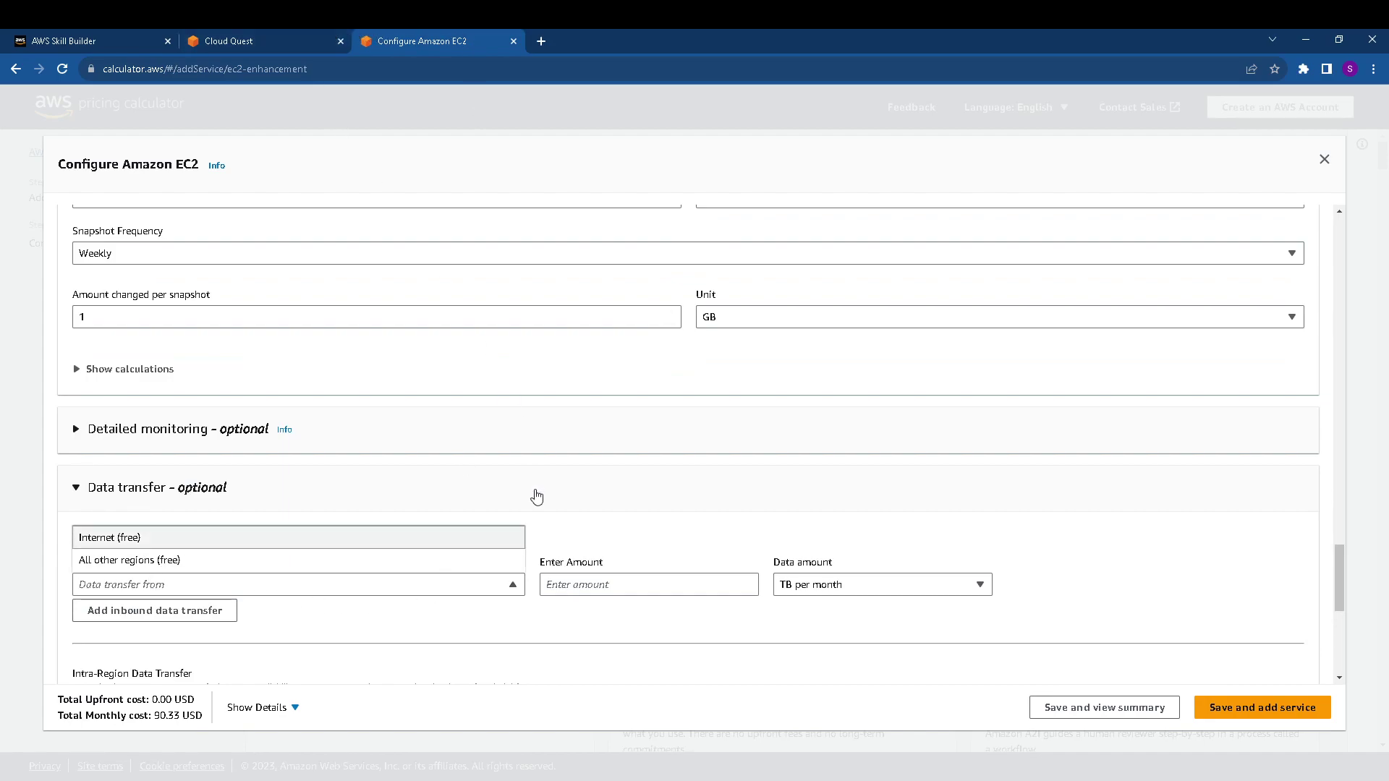
pyautogui.click(288, 36)
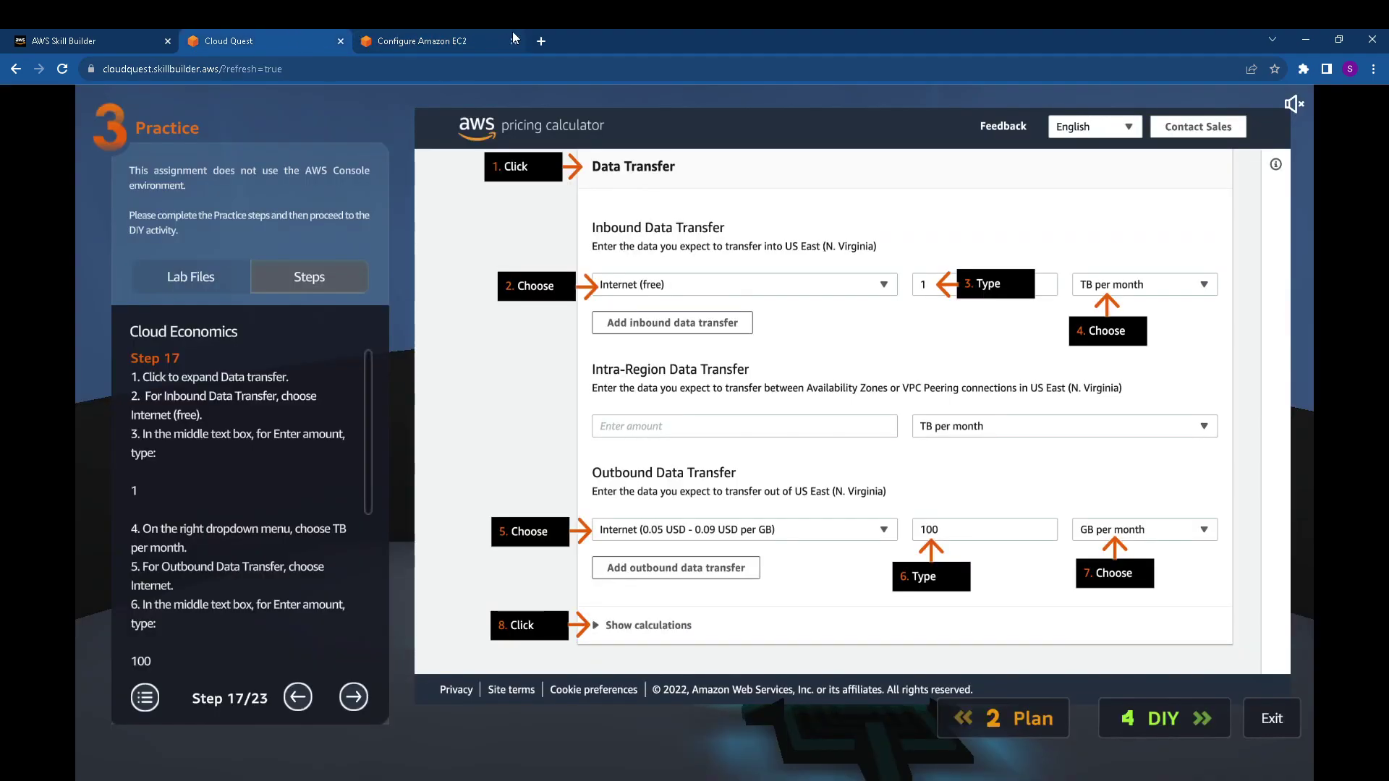
pyautogui.click(462, 39)
pyautogui.click(598, 584)
pyautogui.write('1')
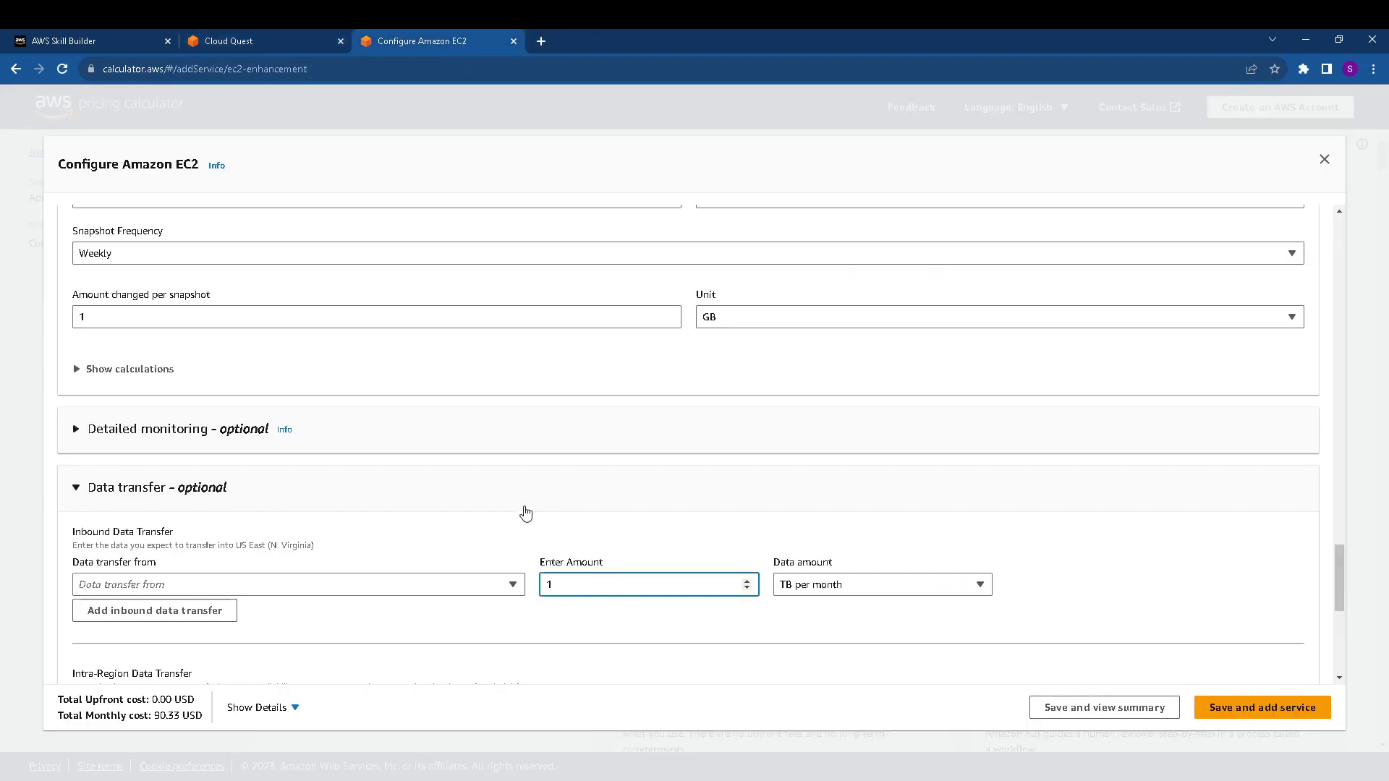
pyautogui.click(214, 585)
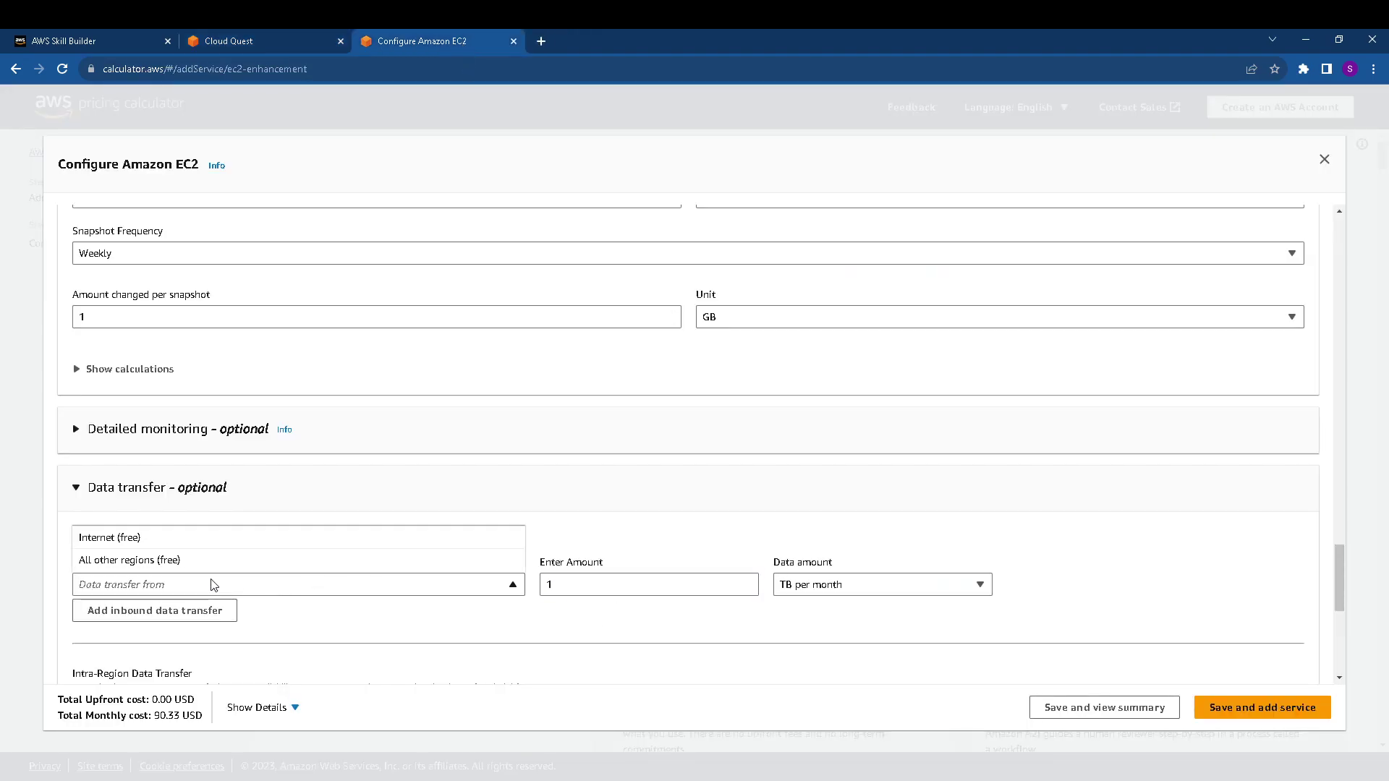
pyautogui.click(137, 537)
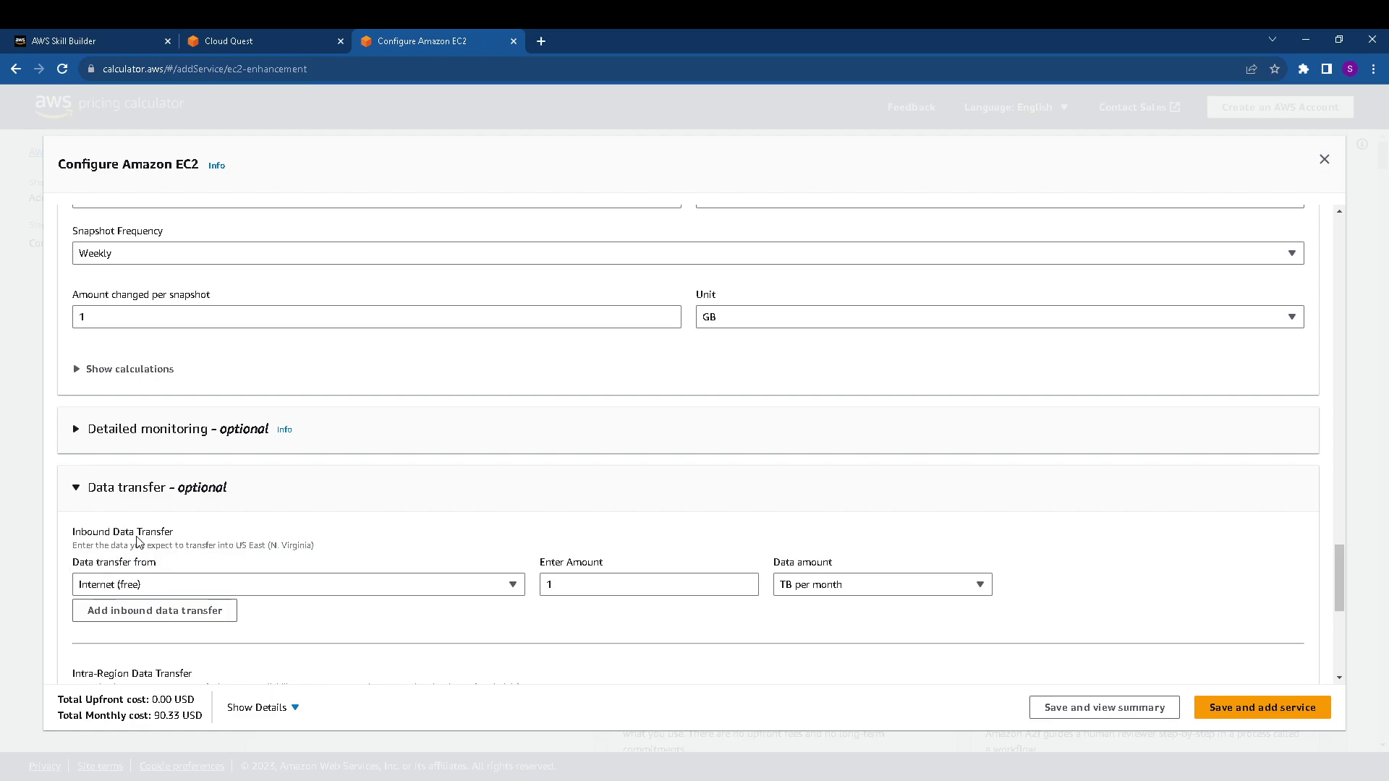
# Following step 17 of Cloud Quest, set outbound data transfer to Internet (0.05 USD - 0.09 USD per GB) with an amount of 100.
pyautogui.click(236, 34)
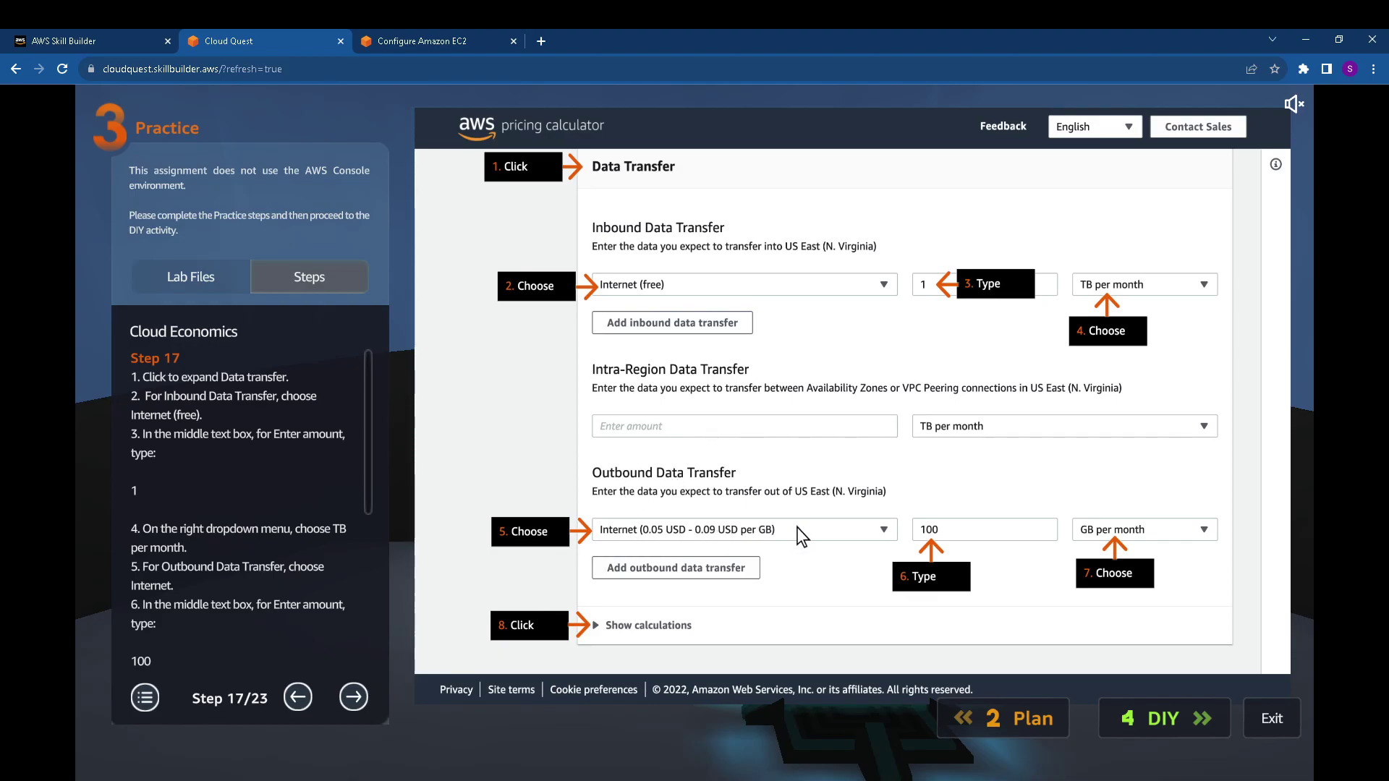
pyautogui.click(392, 40)
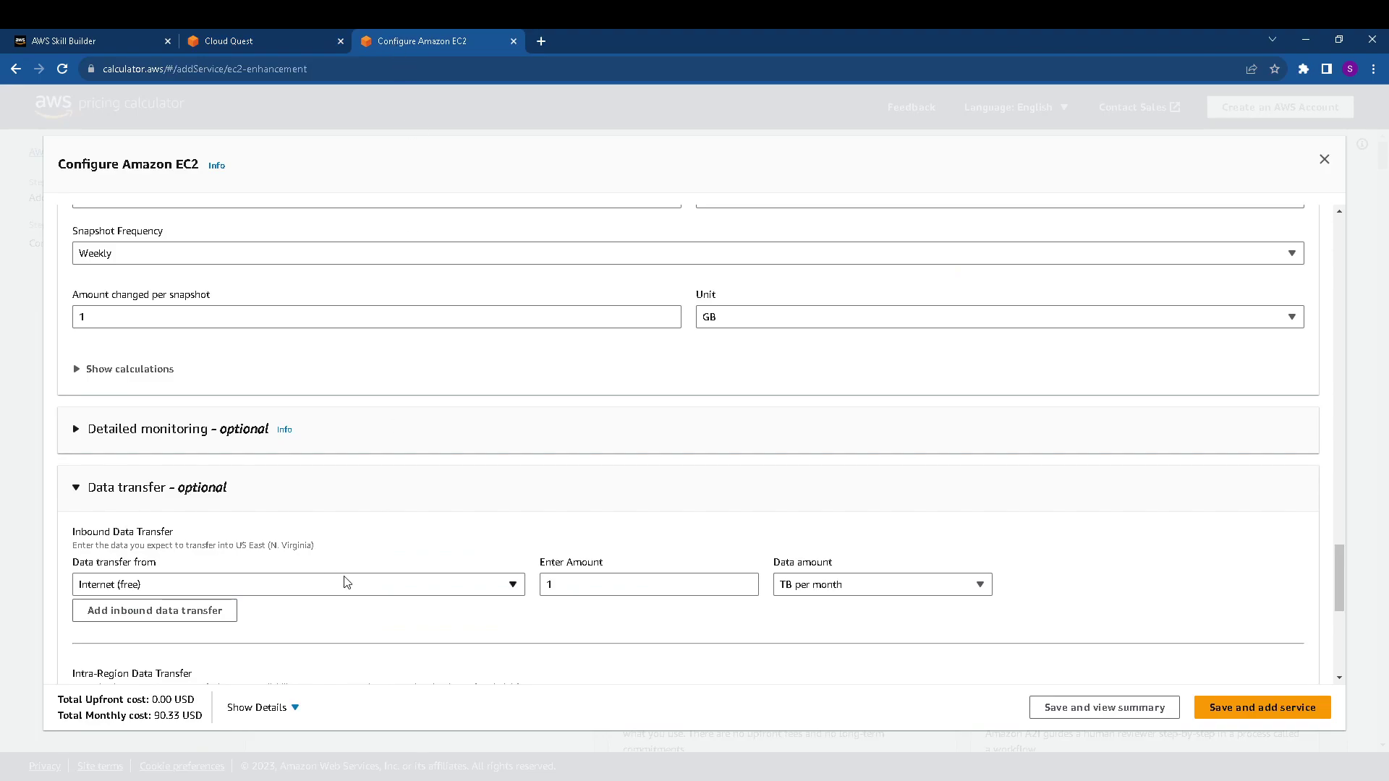
pyautogui.scroll(-3, 237, 585)
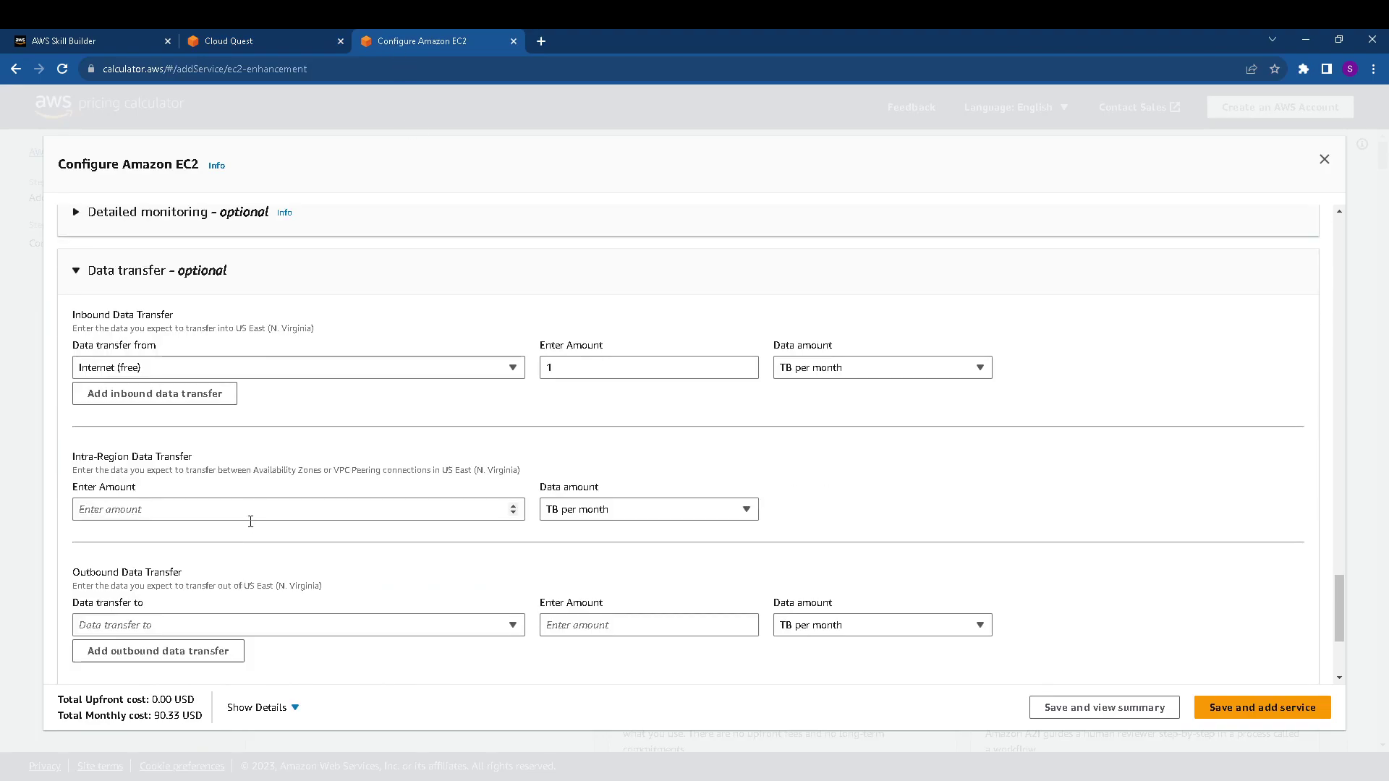
pyautogui.click(279, 32)
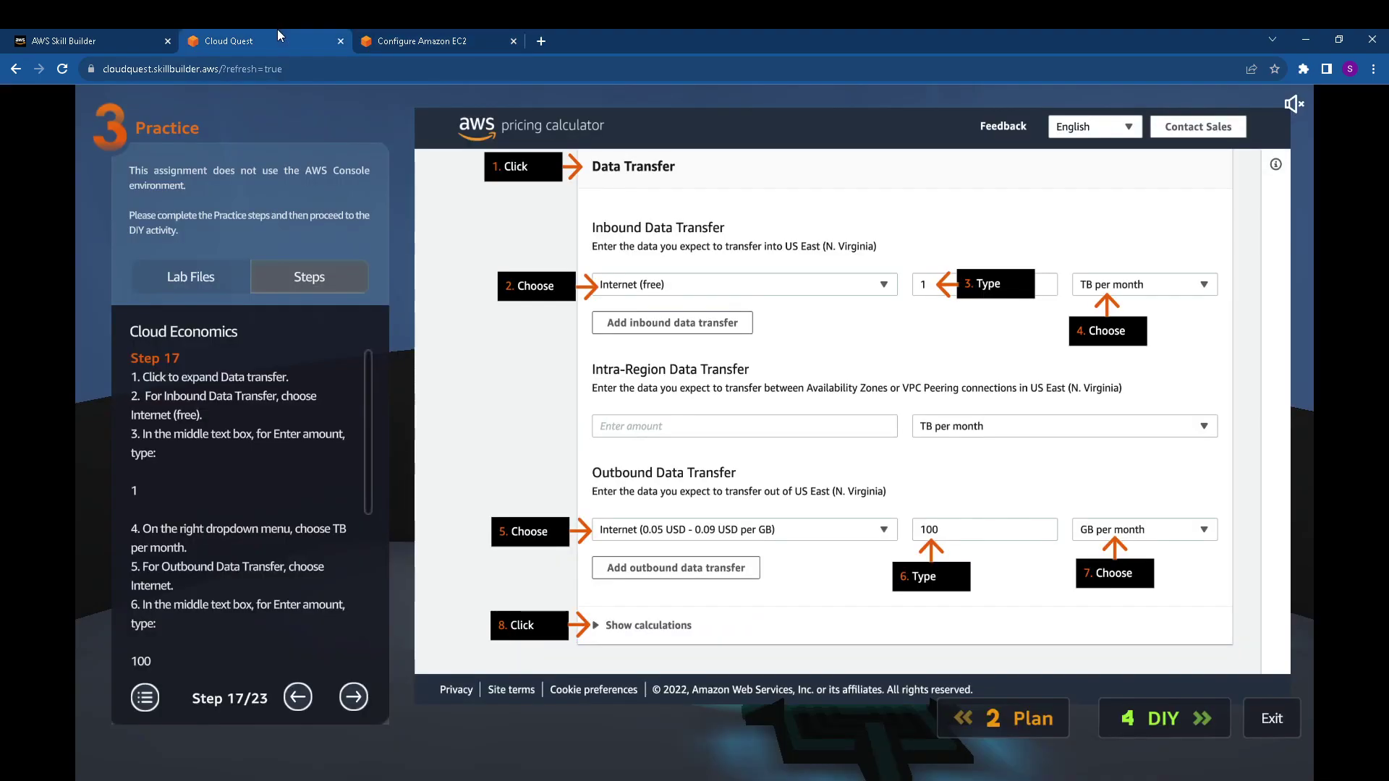
pyautogui.click(457, 37)
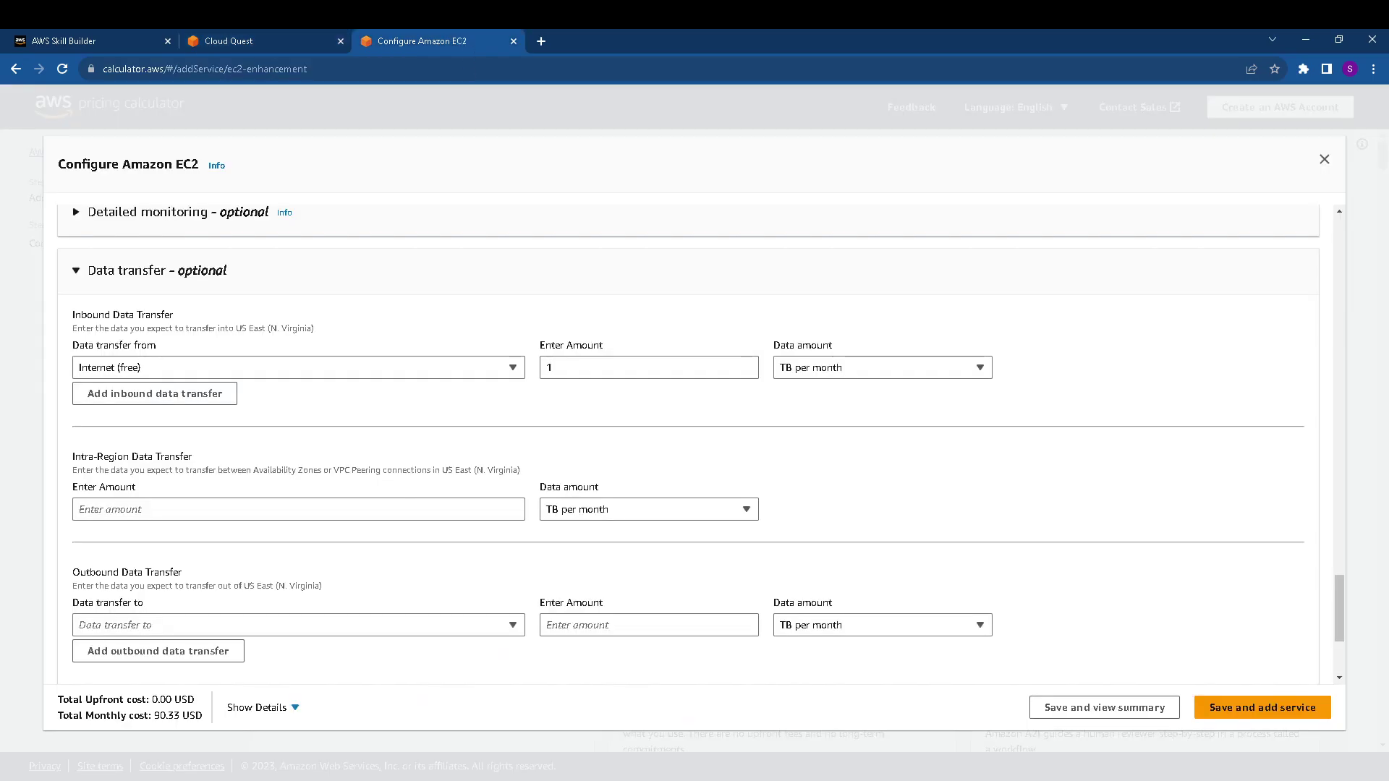
pyautogui.click(163, 626)
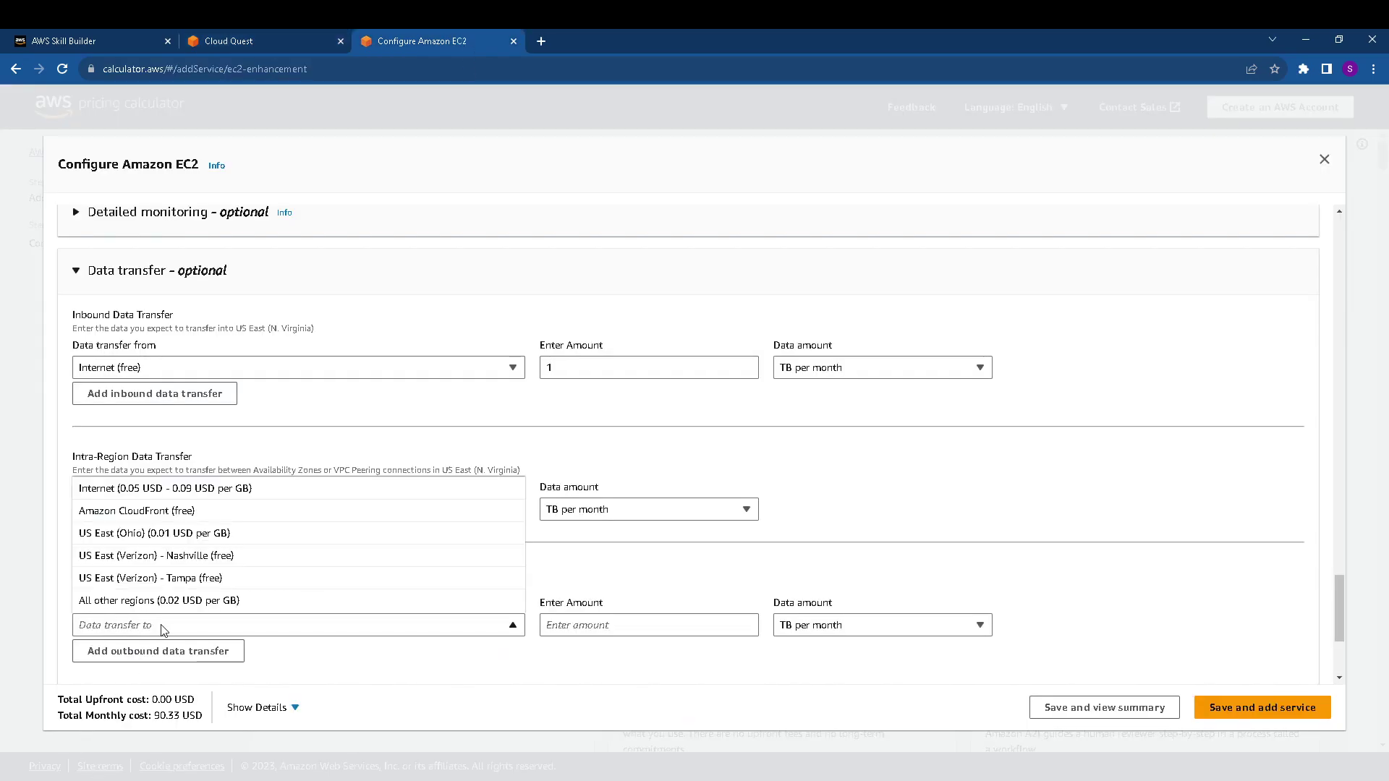
pyautogui.click(156, 489)
pyautogui.click(612, 629)
pyautogui.write('1')
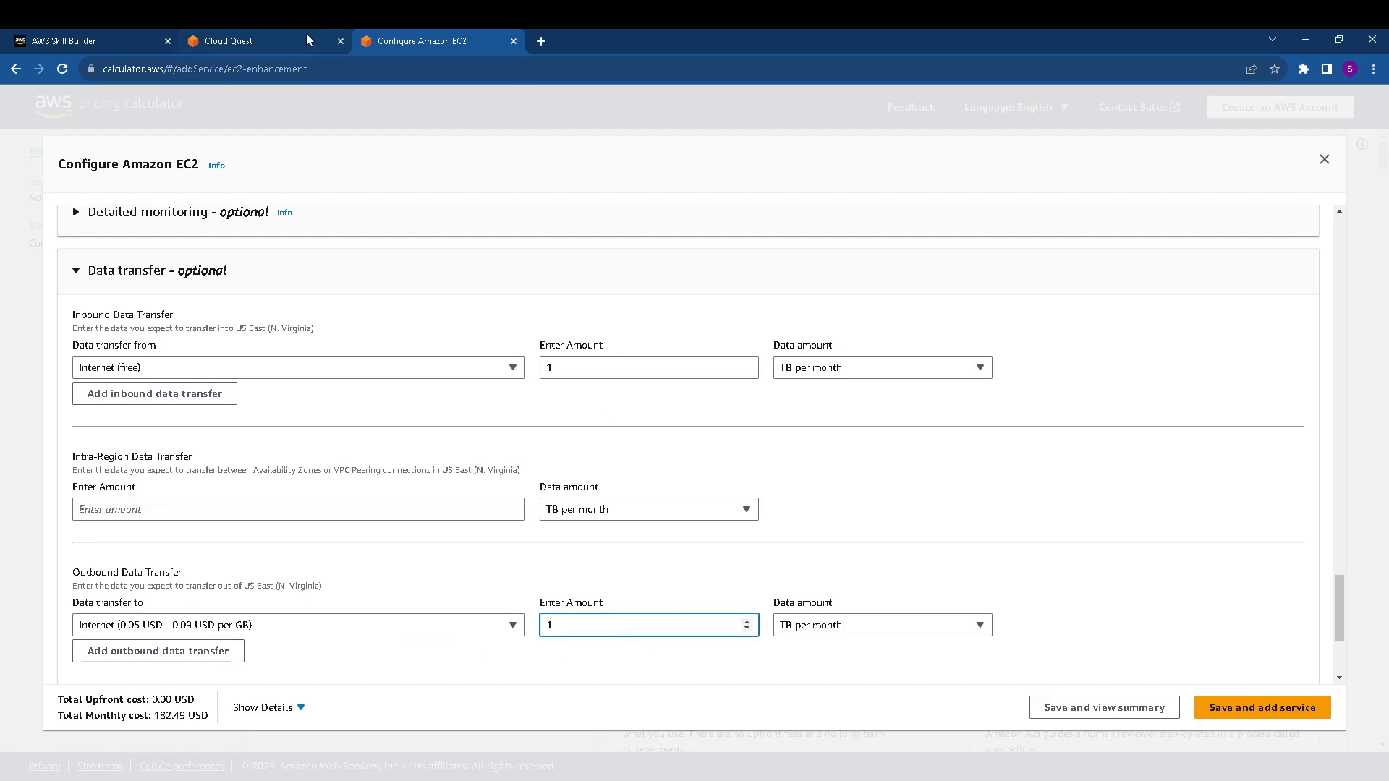
pyautogui.click(266, 29)
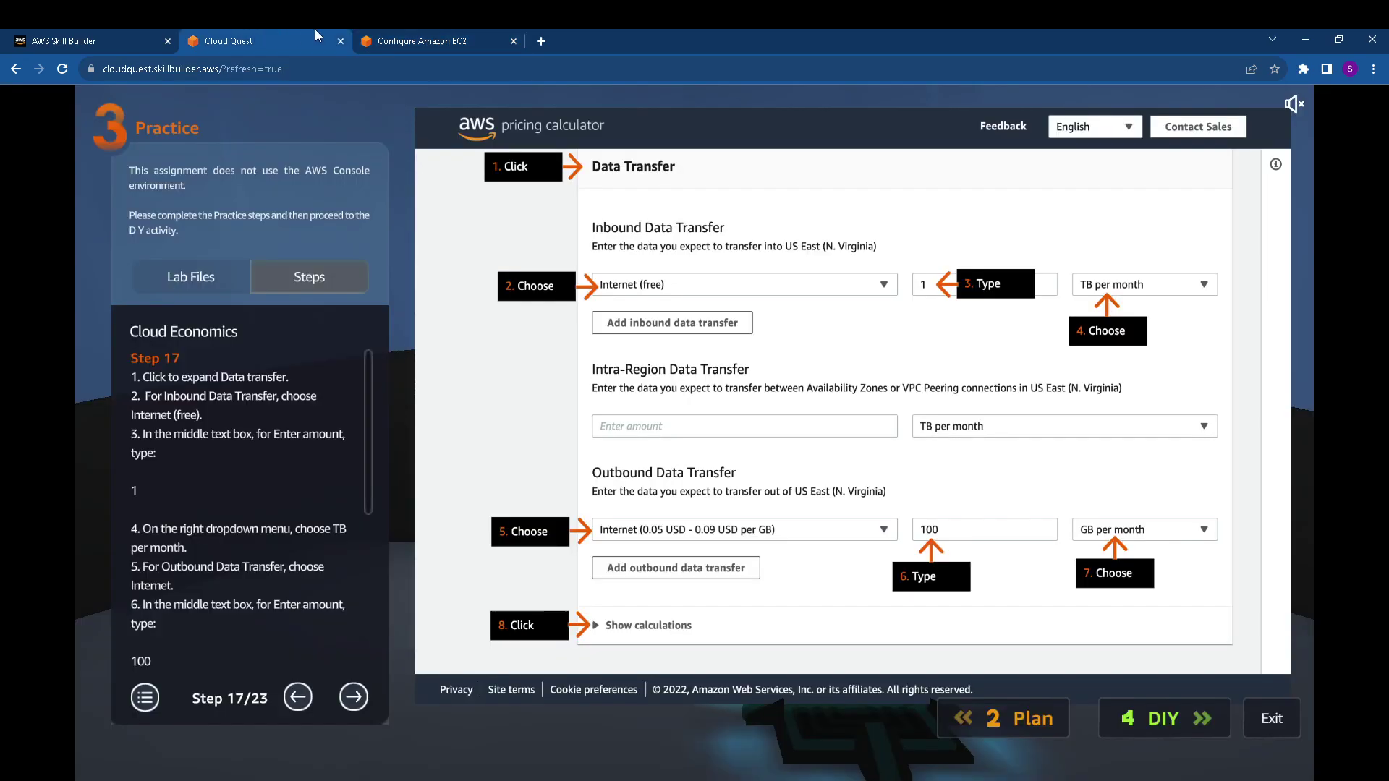
pyautogui.click(419, 40)
pyautogui.write('00')
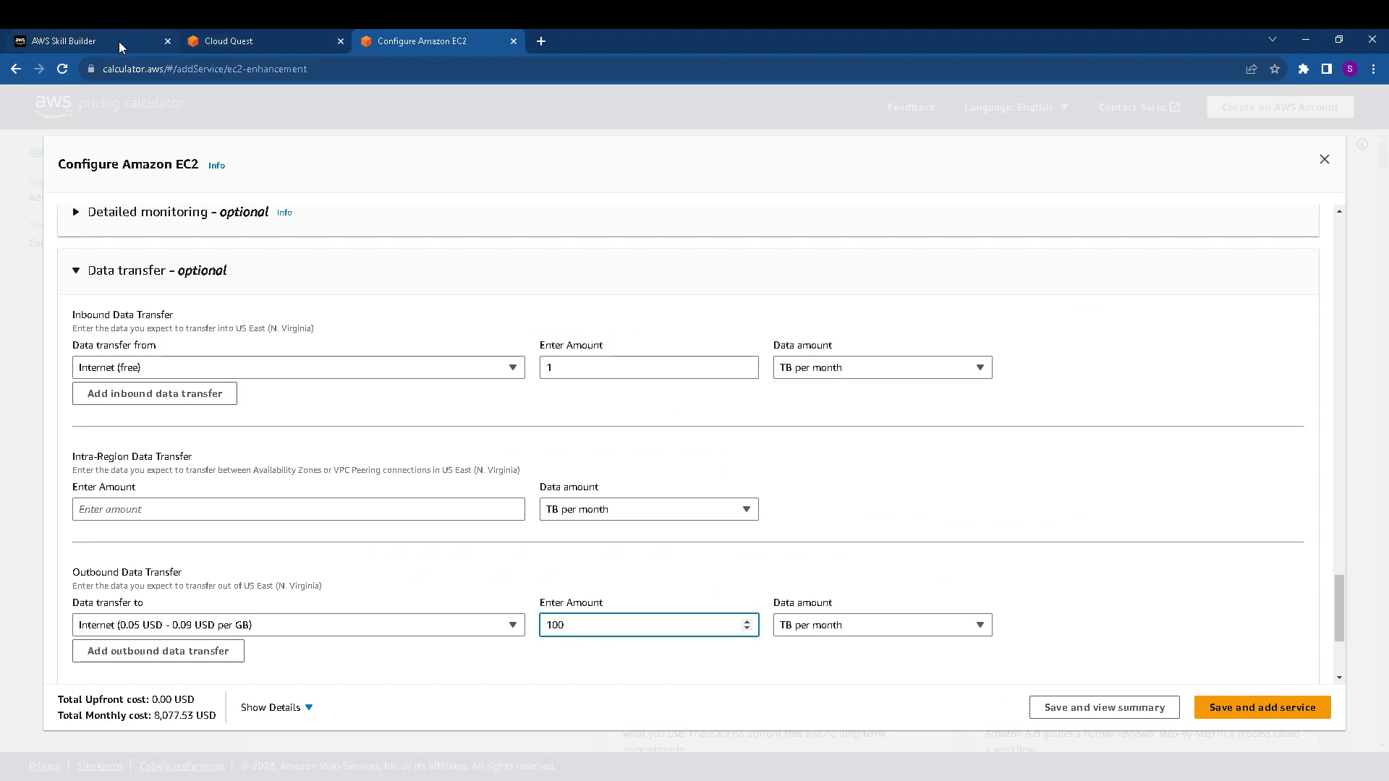
# Recheck the data transfer instructions in step 17 of Cloud Quest and advance the lab to step 18.
pyautogui.click(245, 34)
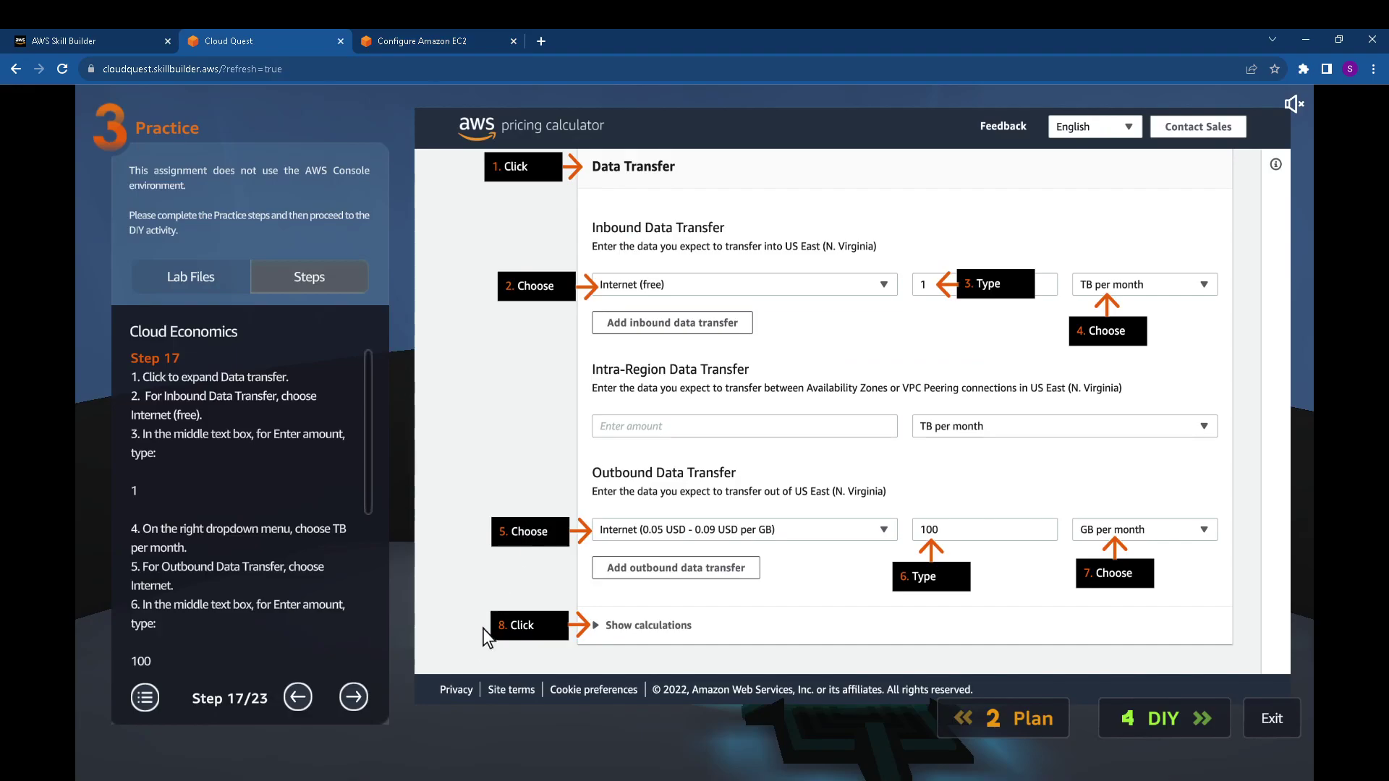
pyautogui.click(353, 695)
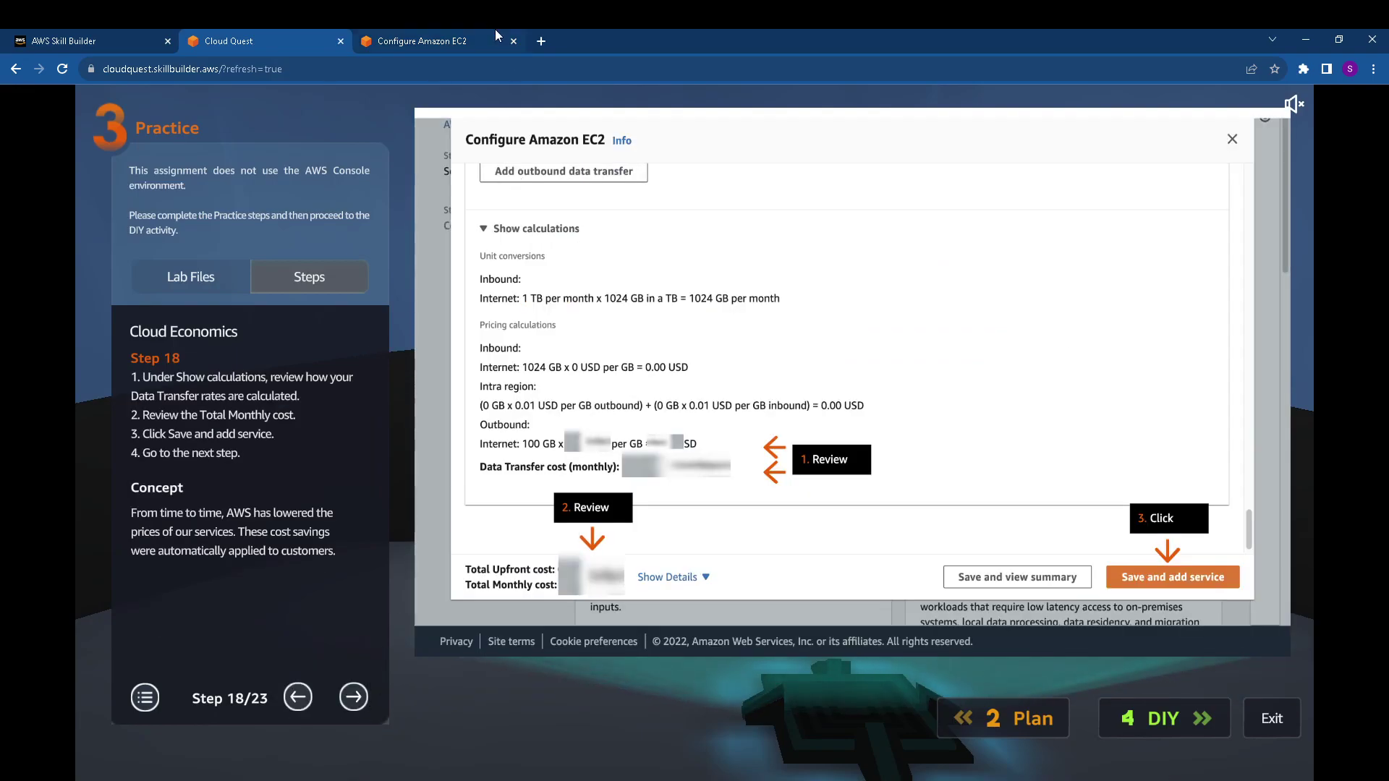
pyautogui.click(449, 37)
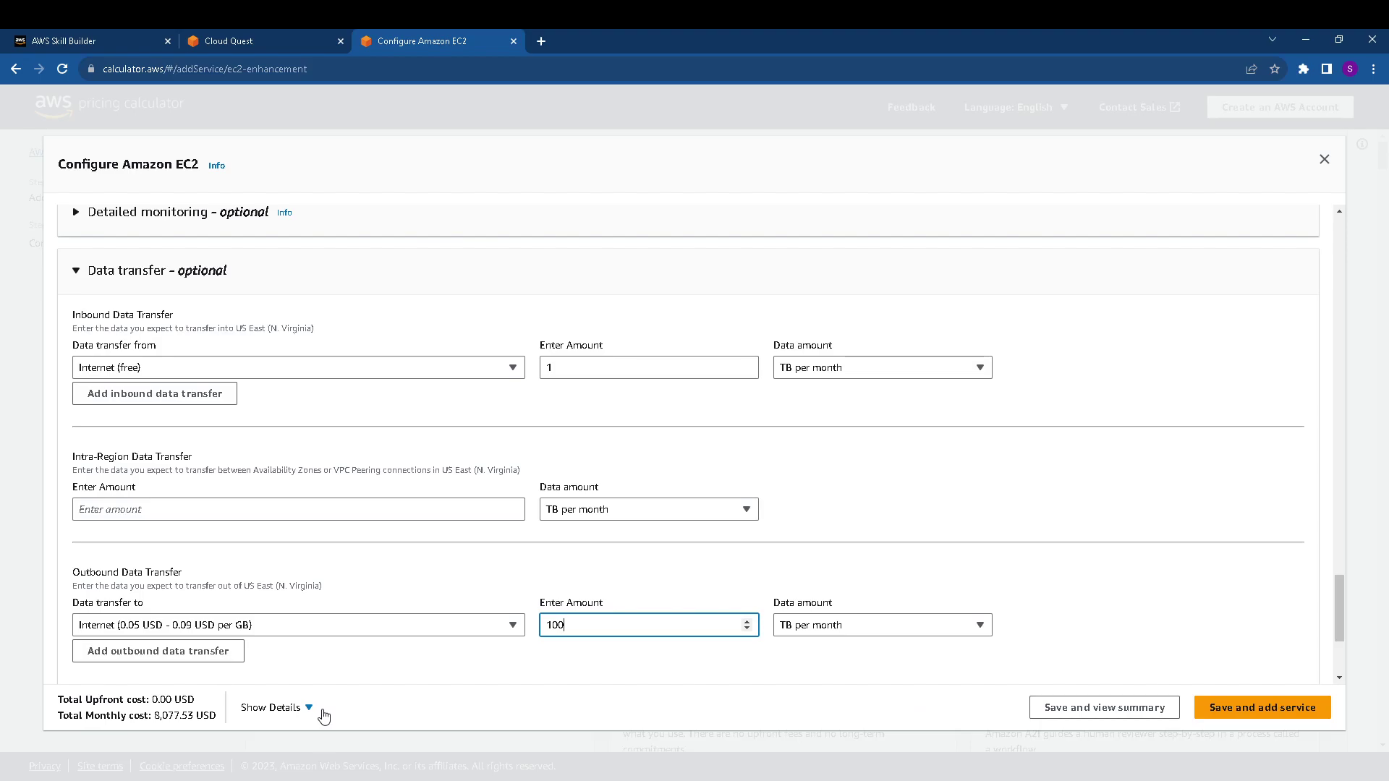
pyautogui.click(255, 41)
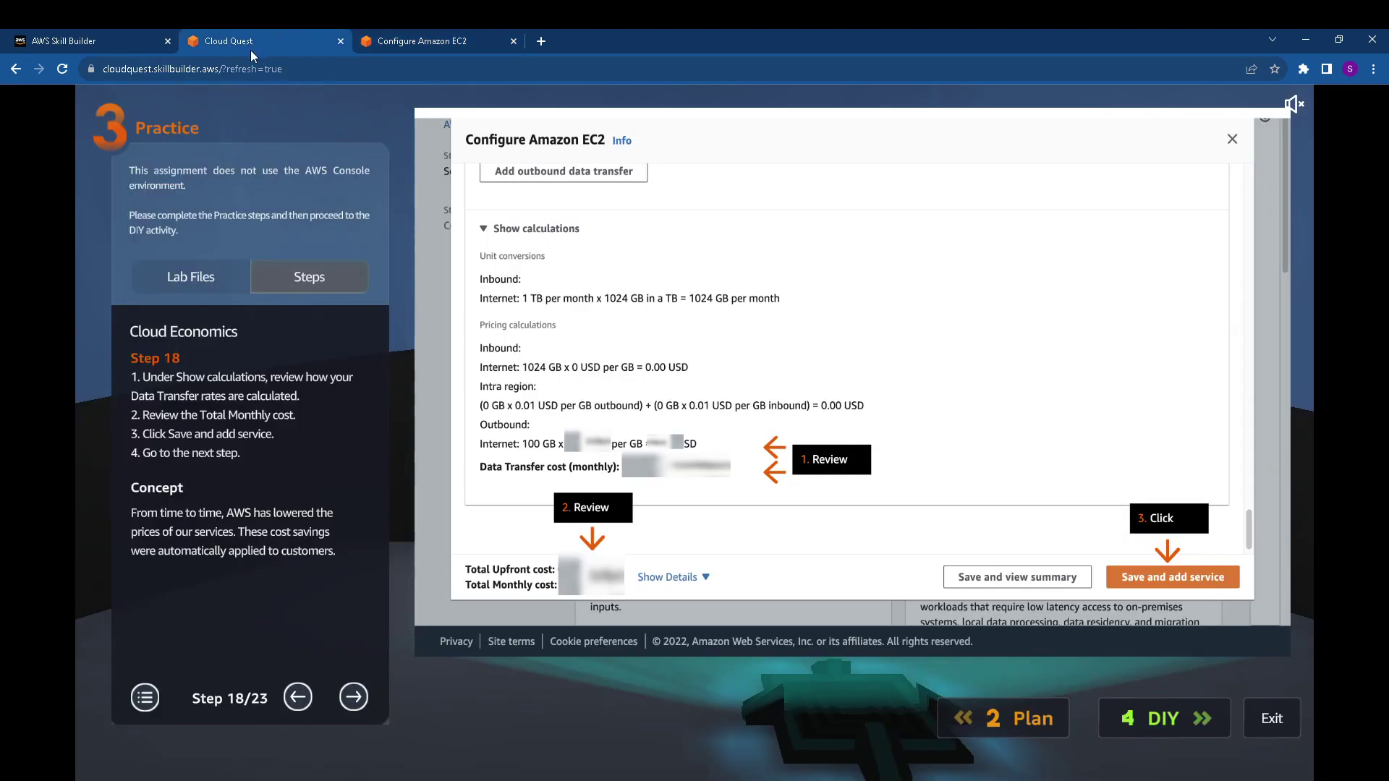
pyautogui.click(299, 696)
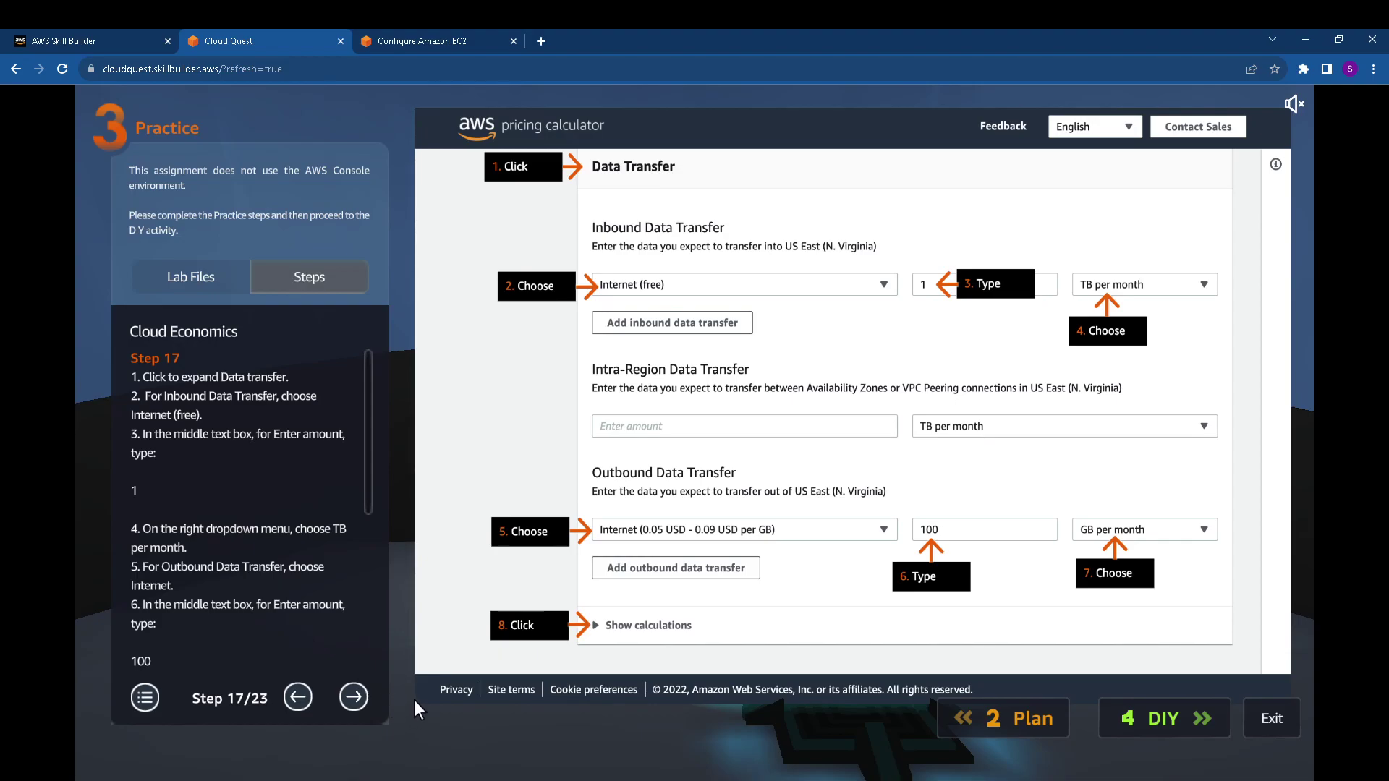
pyautogui.click(344, 696)
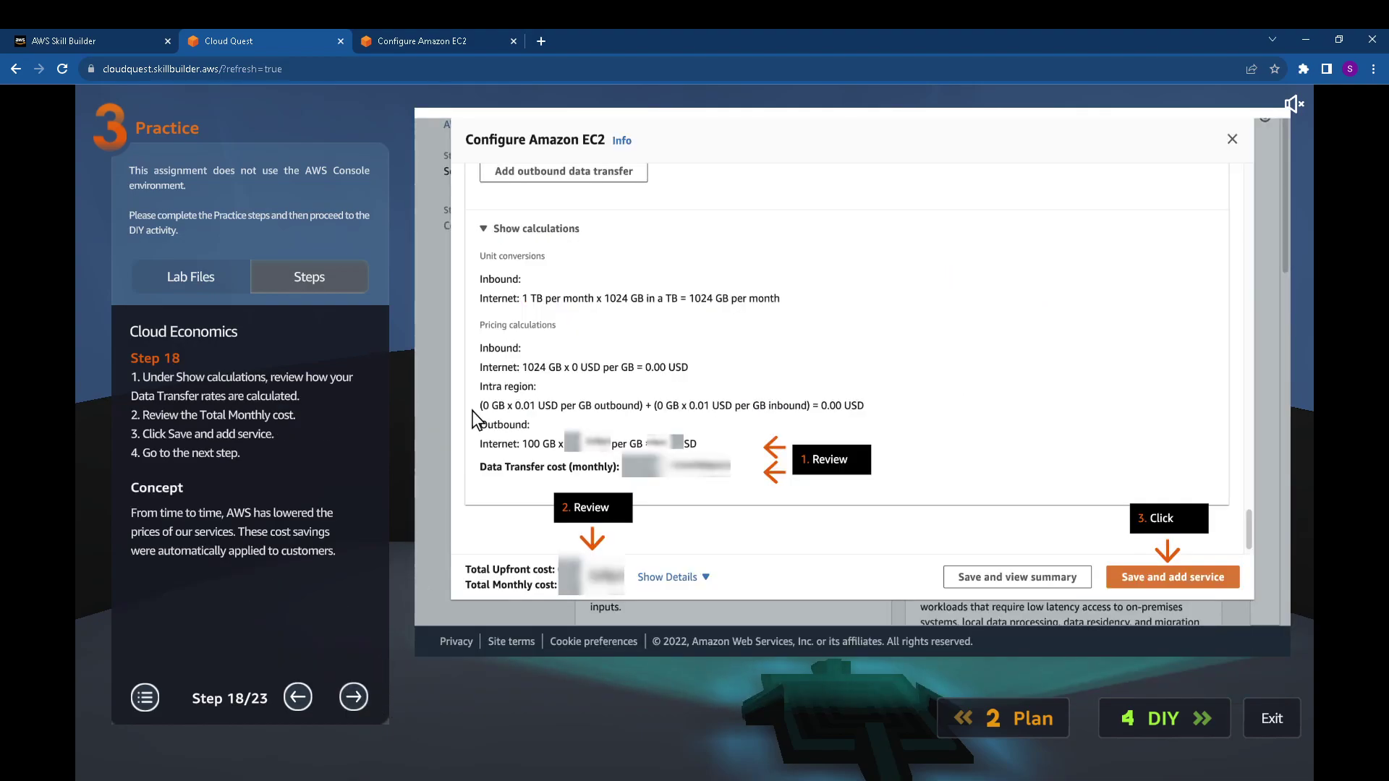
# Switch to AWS Pricing Calculator and save the configured Amazon EC2 service to the estimate, continuing to add services.
pyautogui.click(454, 30)
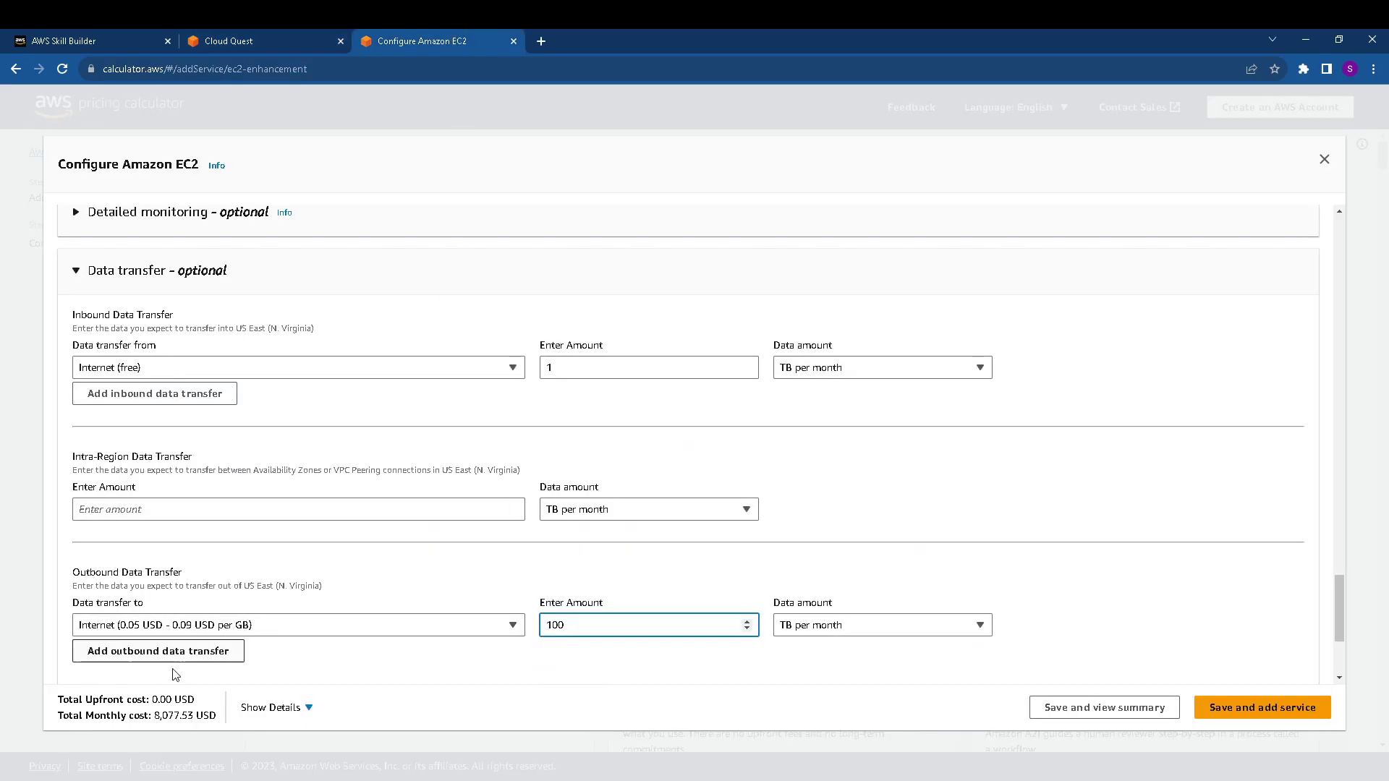
pyautogui.click(306, 706)
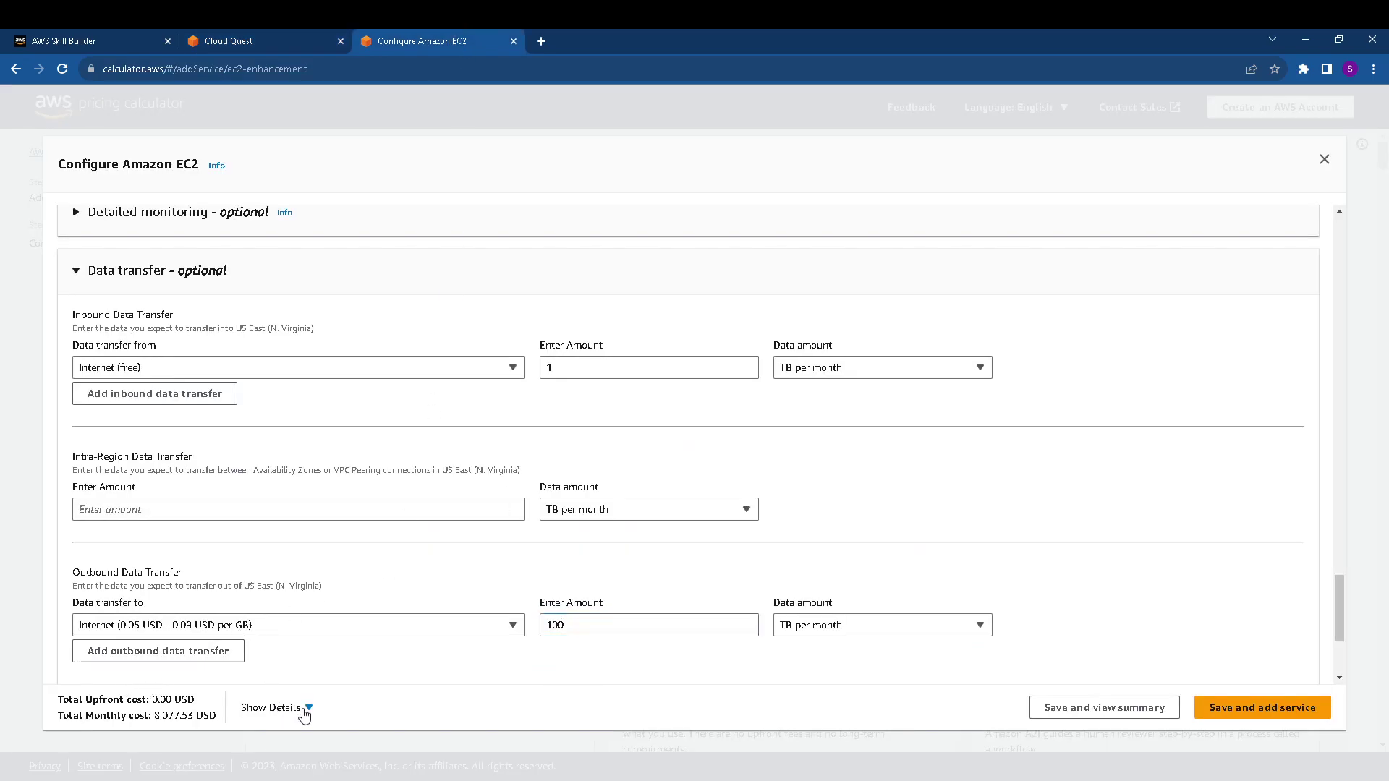
pyautogui.click(1268, 715)
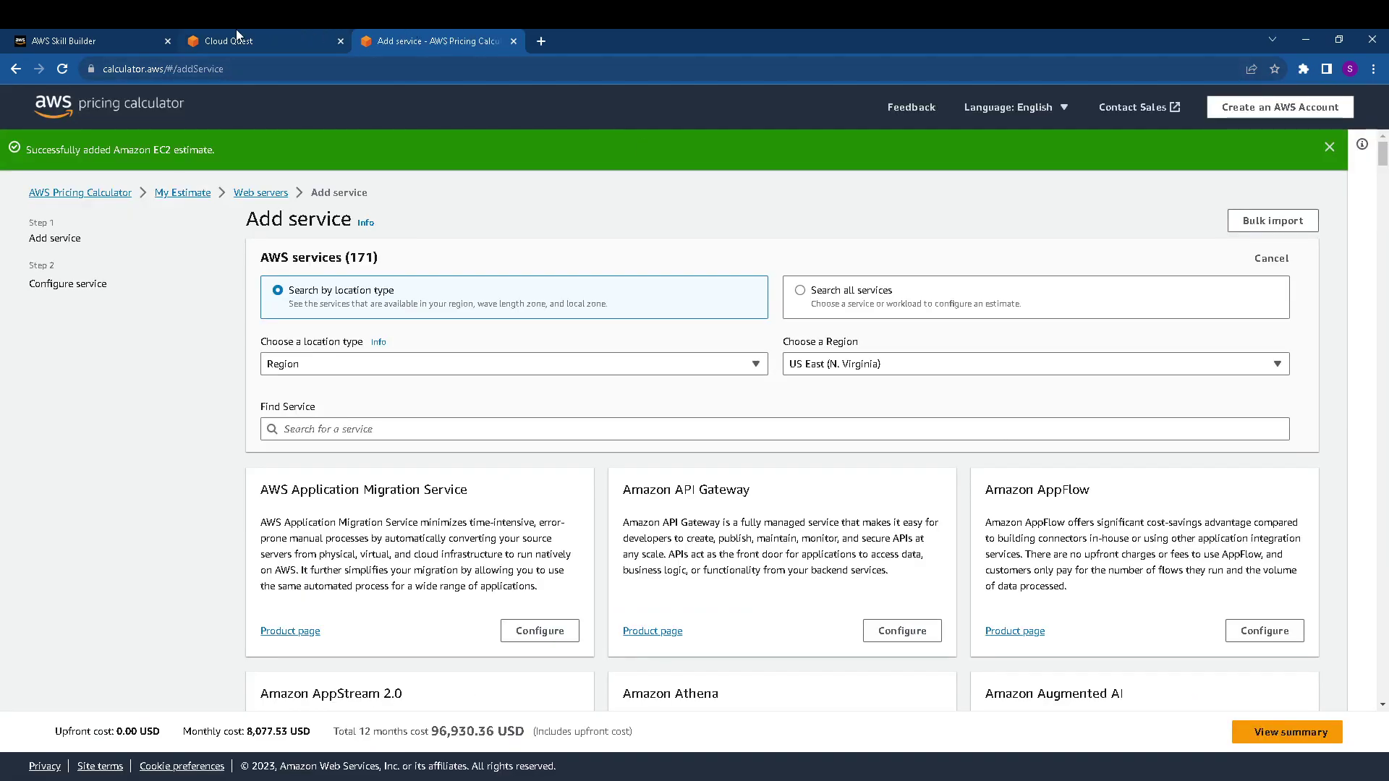
# Advance the Cloud Quest lab to step 20 and open the estimate summary in AWS Pricing Calculator.
pyautogui.click(219, 34)
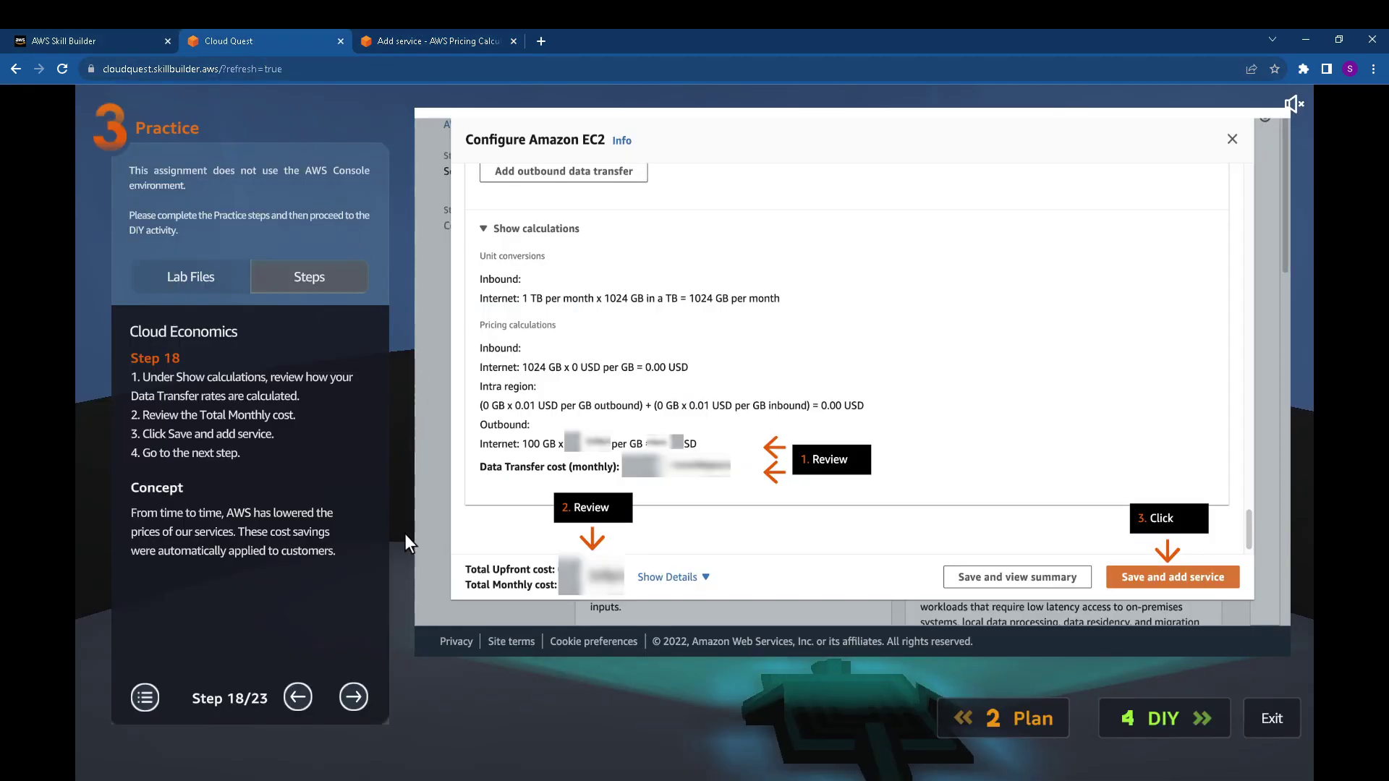
pyautogui.click(354, 697)
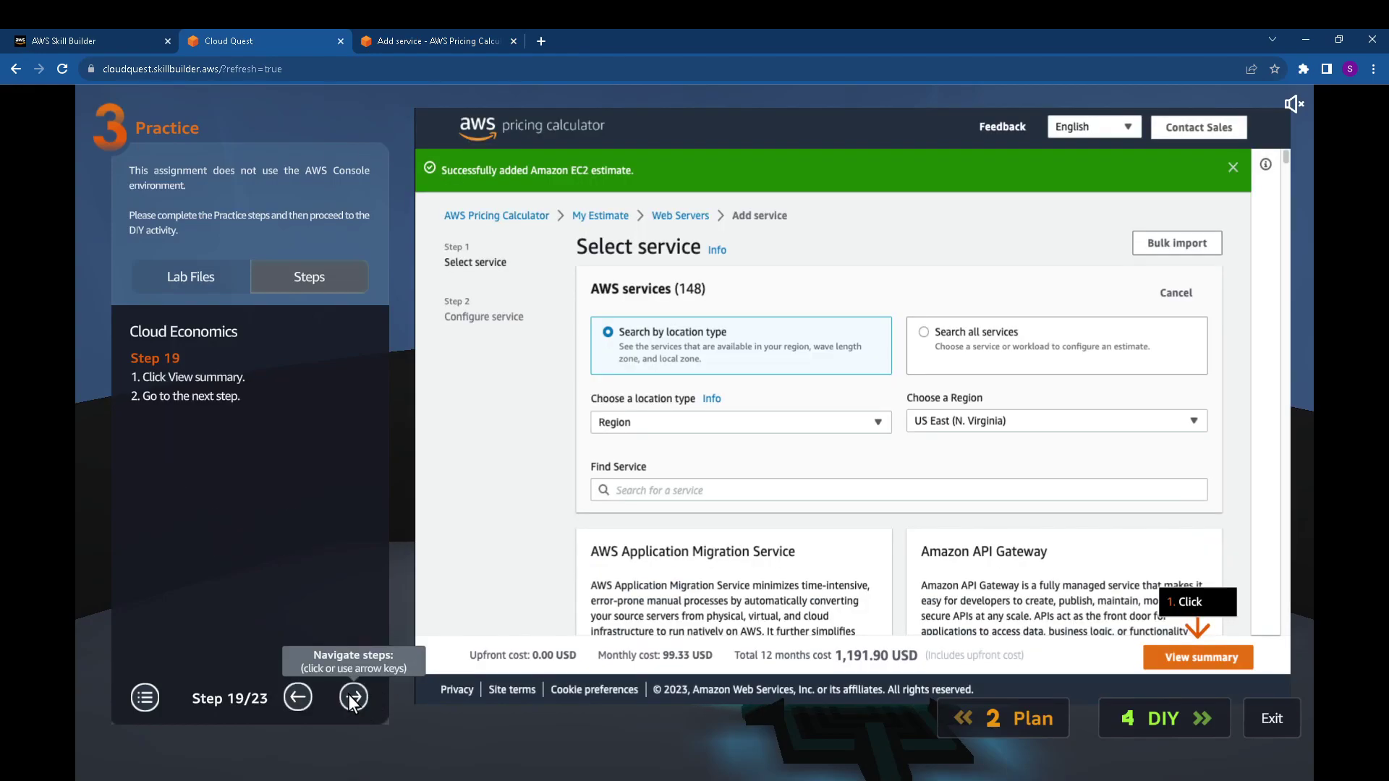
pyautogui.click(351, 698)
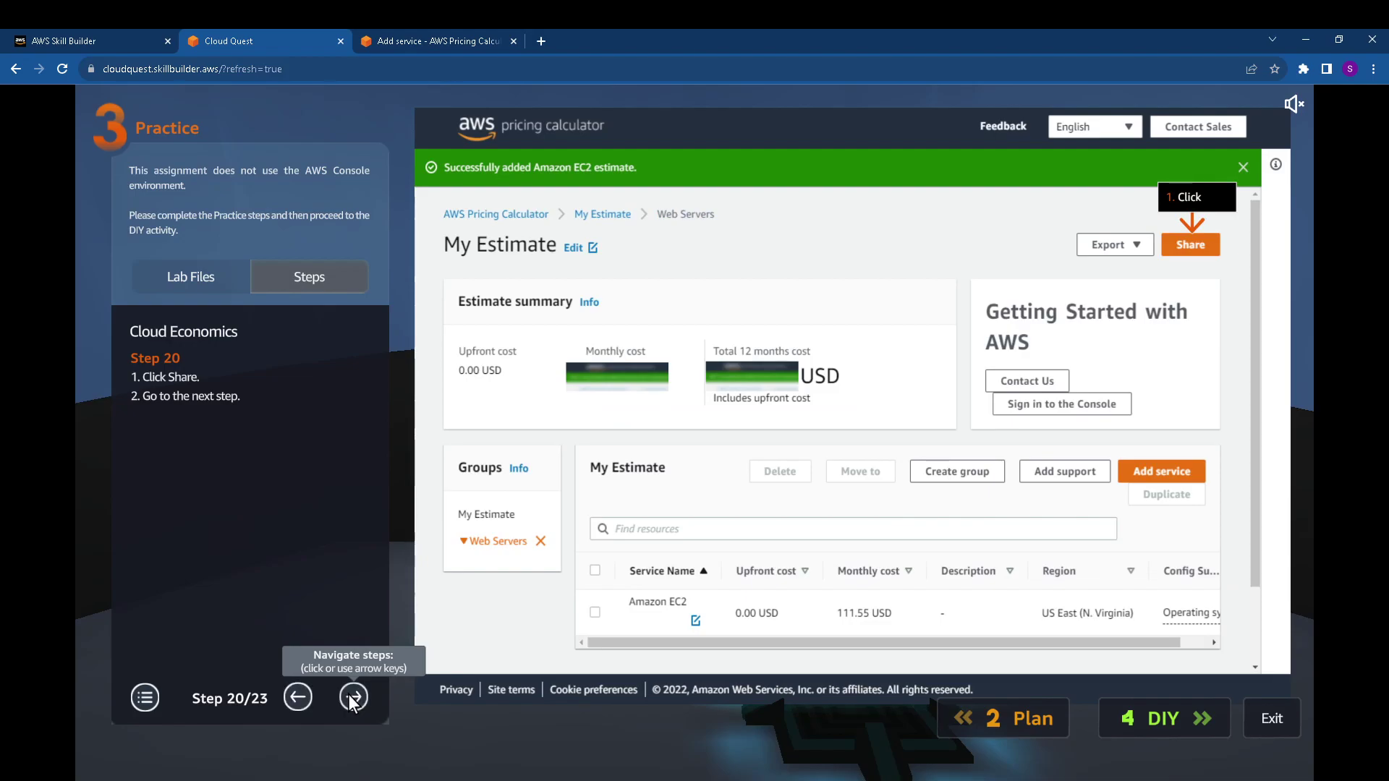
pyautogui.click(471, 36)
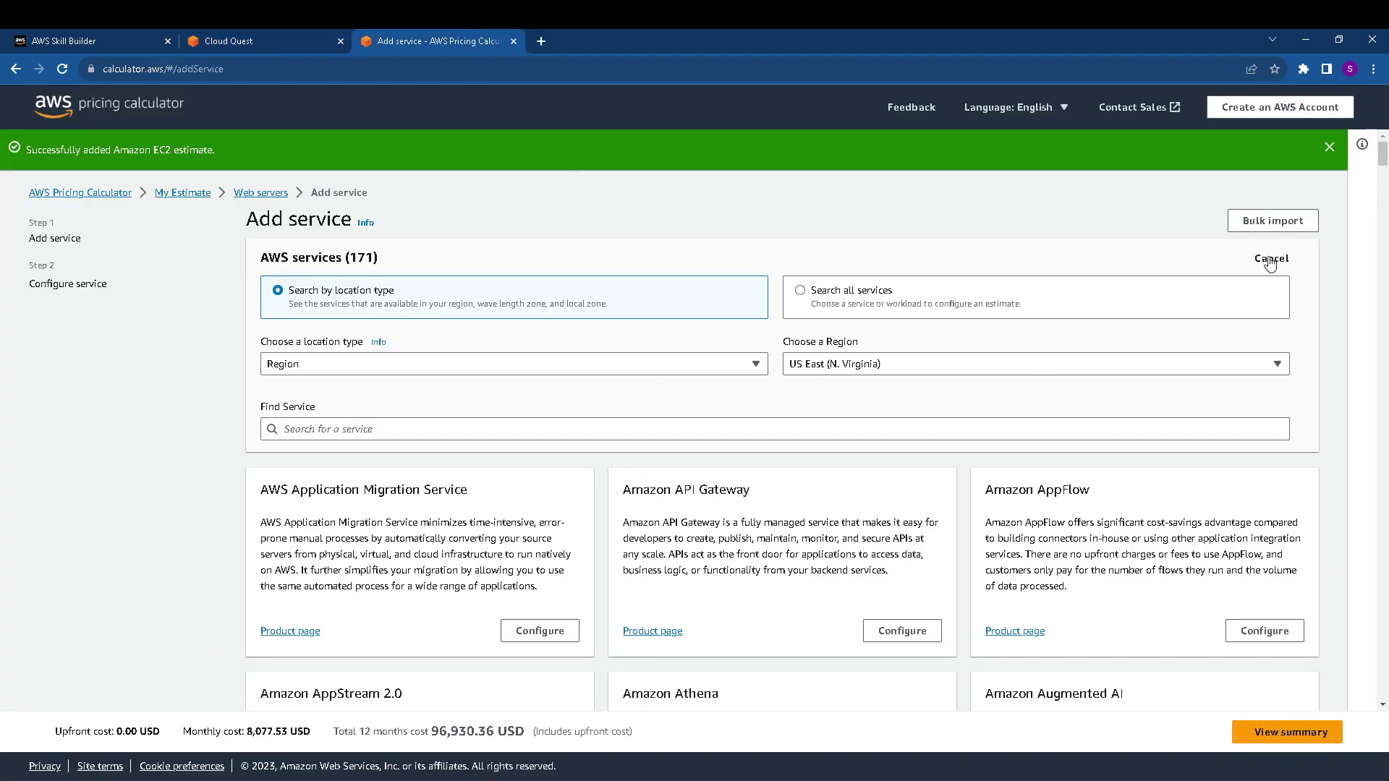
pyautogui.click(1293, 732)
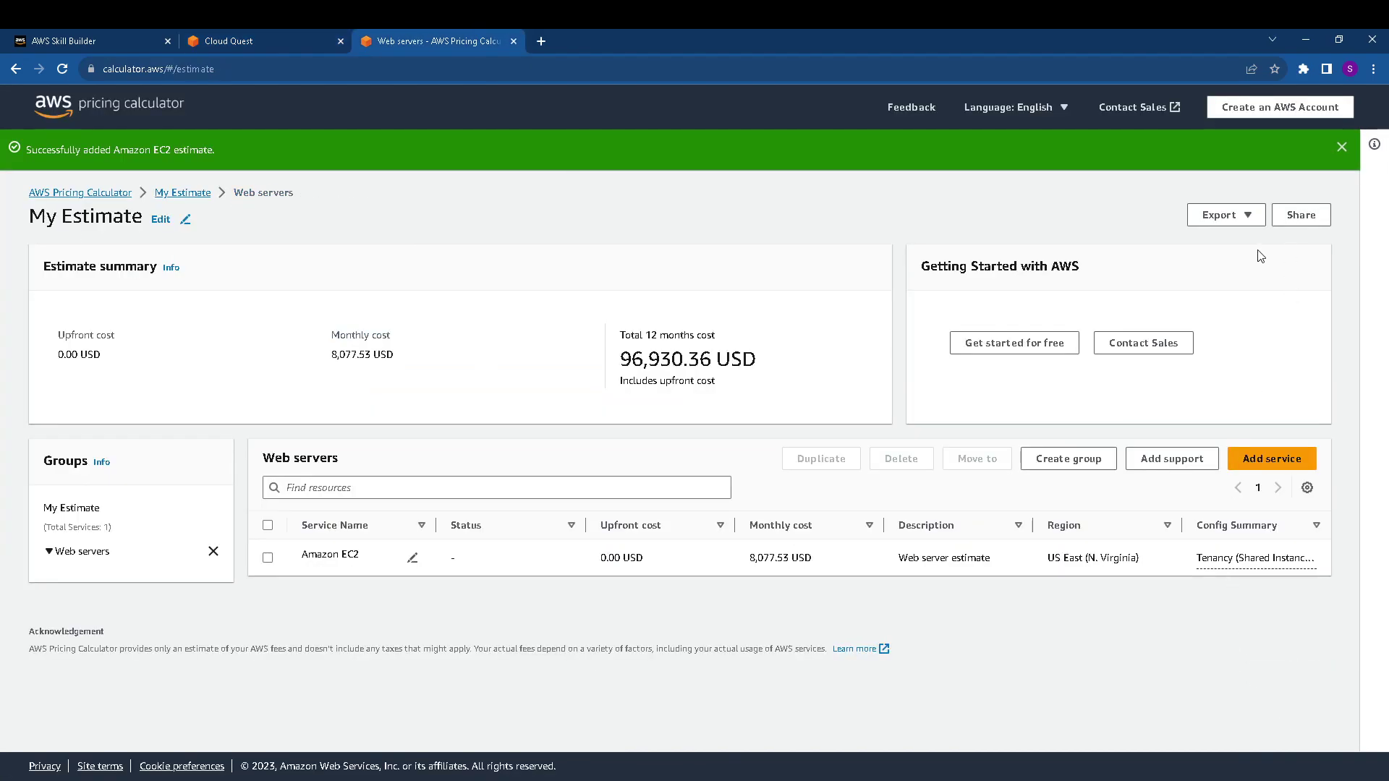
# Review the monthly and total 12 months costs in the My Estimate summary against step 20 of Cloud Quest.
pyautogui.click(249, 36)
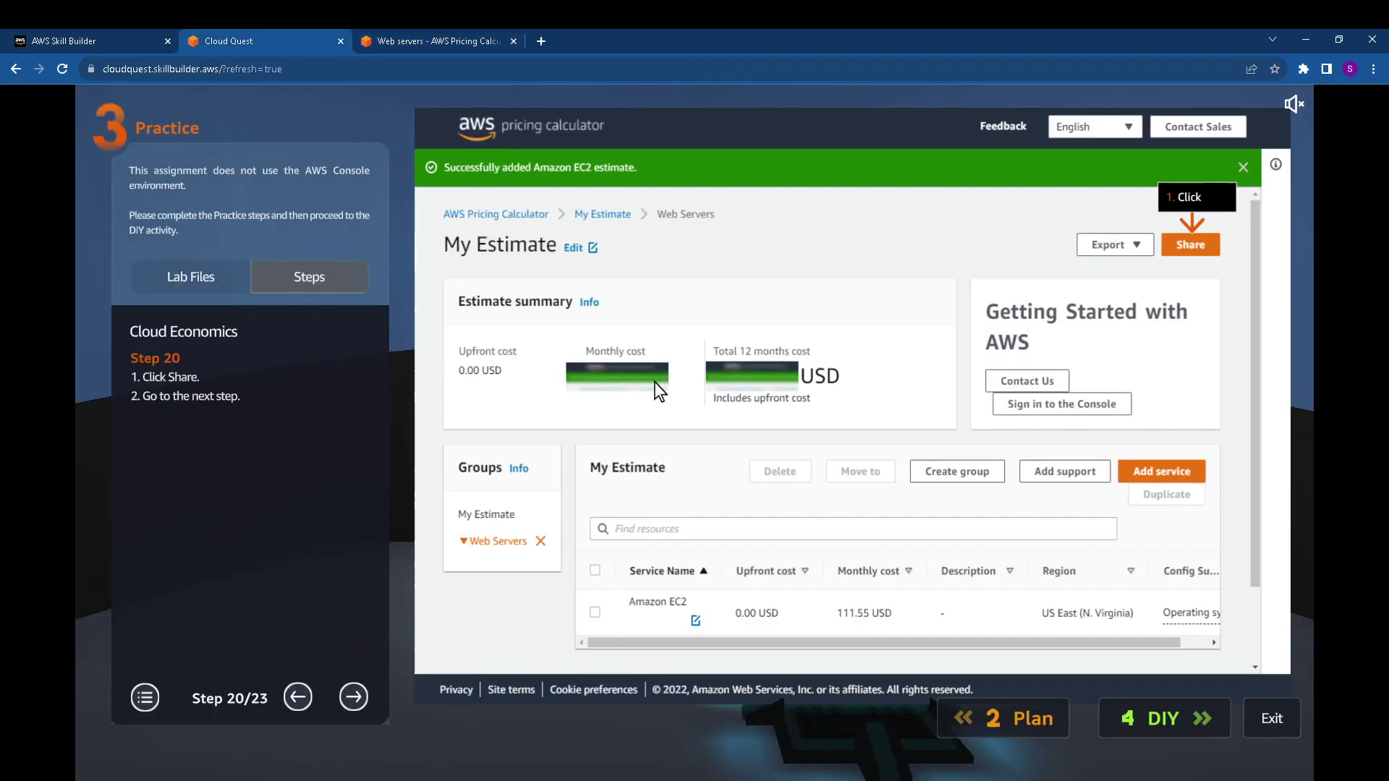
pyautogui.click(463, 36)
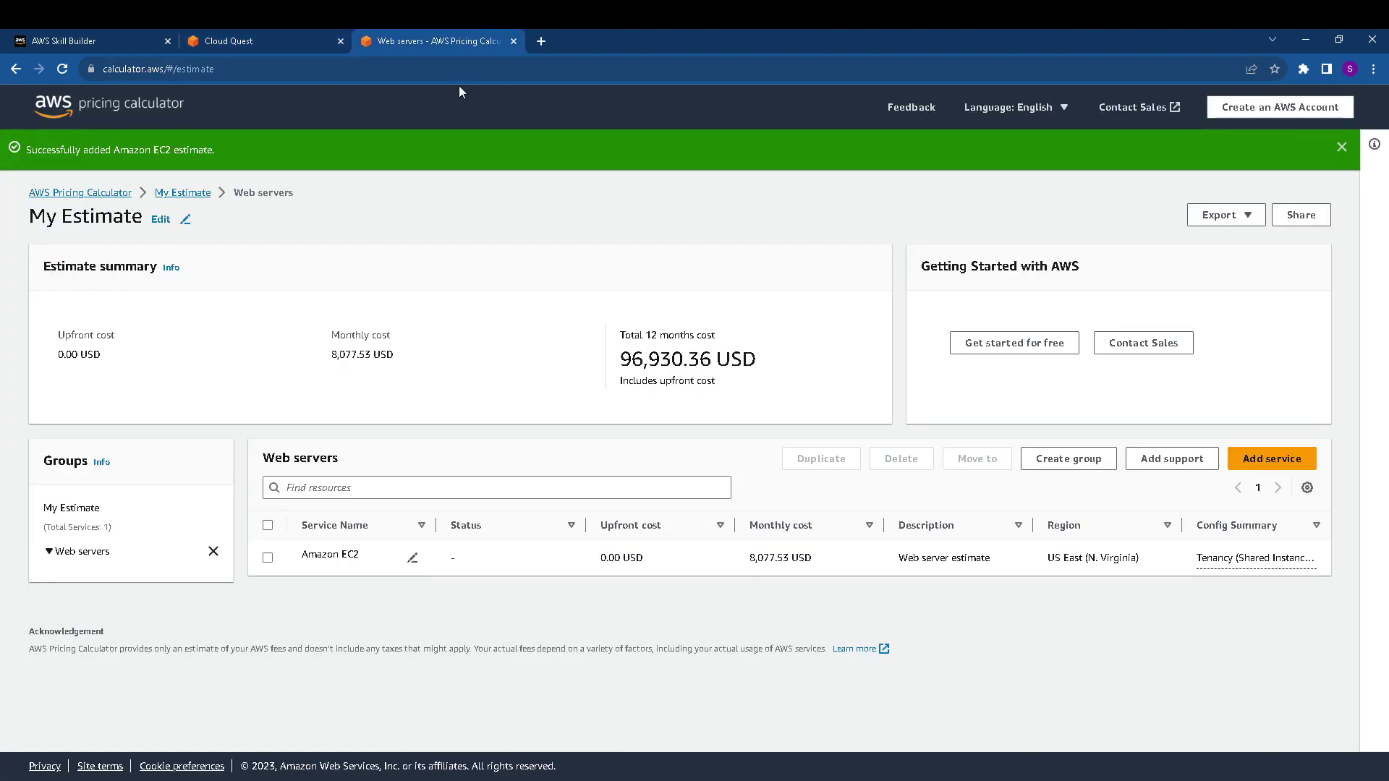
pyautogui.moveTo(329, 350); pyautogui.dragTo(430, 363)
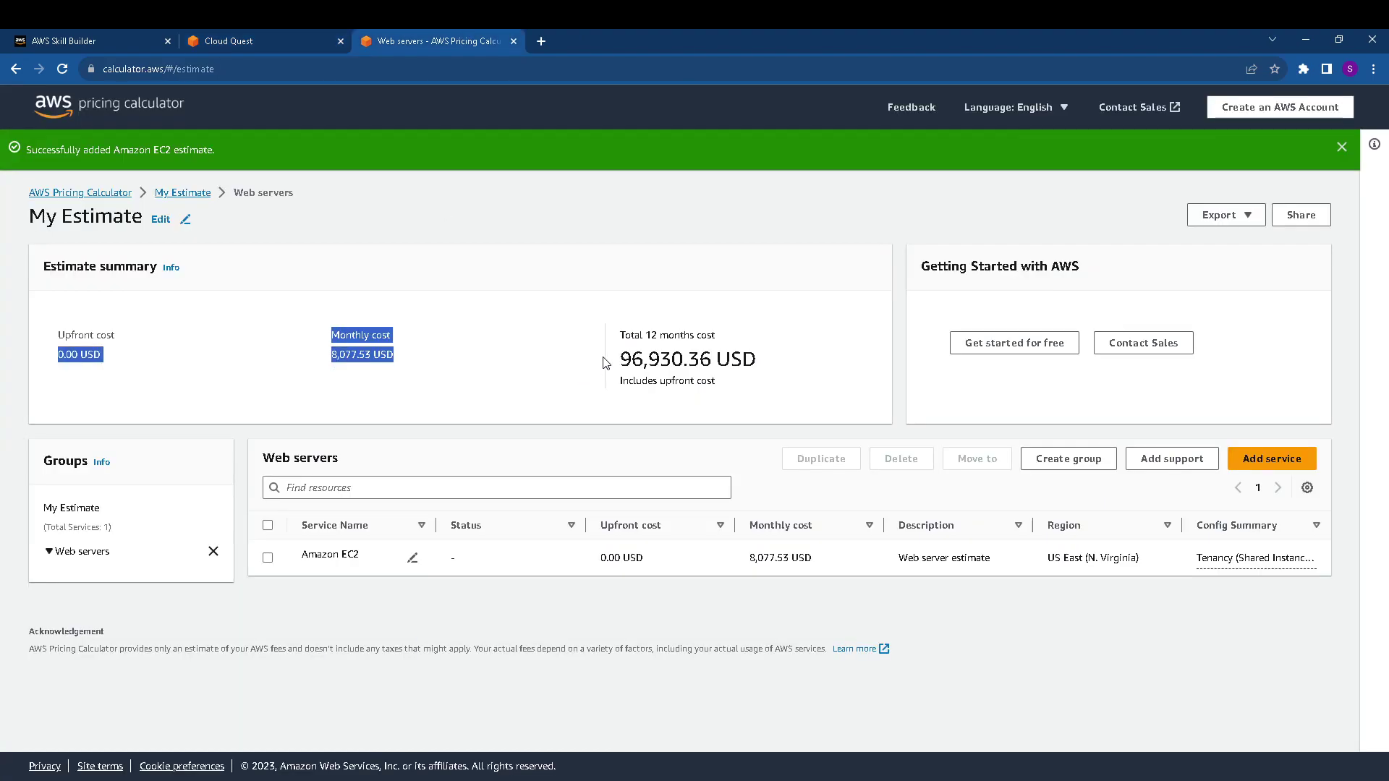
pyautogui.moveTo(610, 360); pyautogui.dragTo(797, 369)
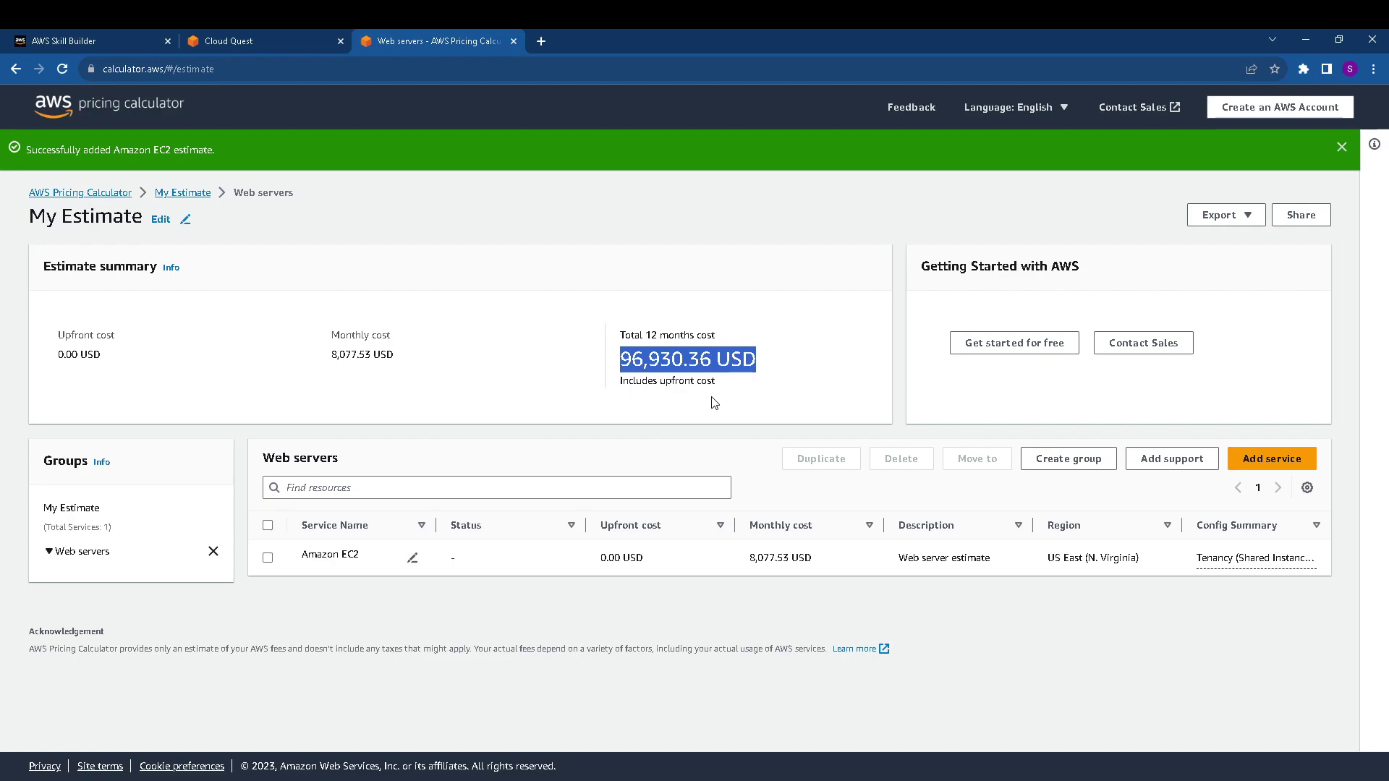
pyautogui.click(246, 41)
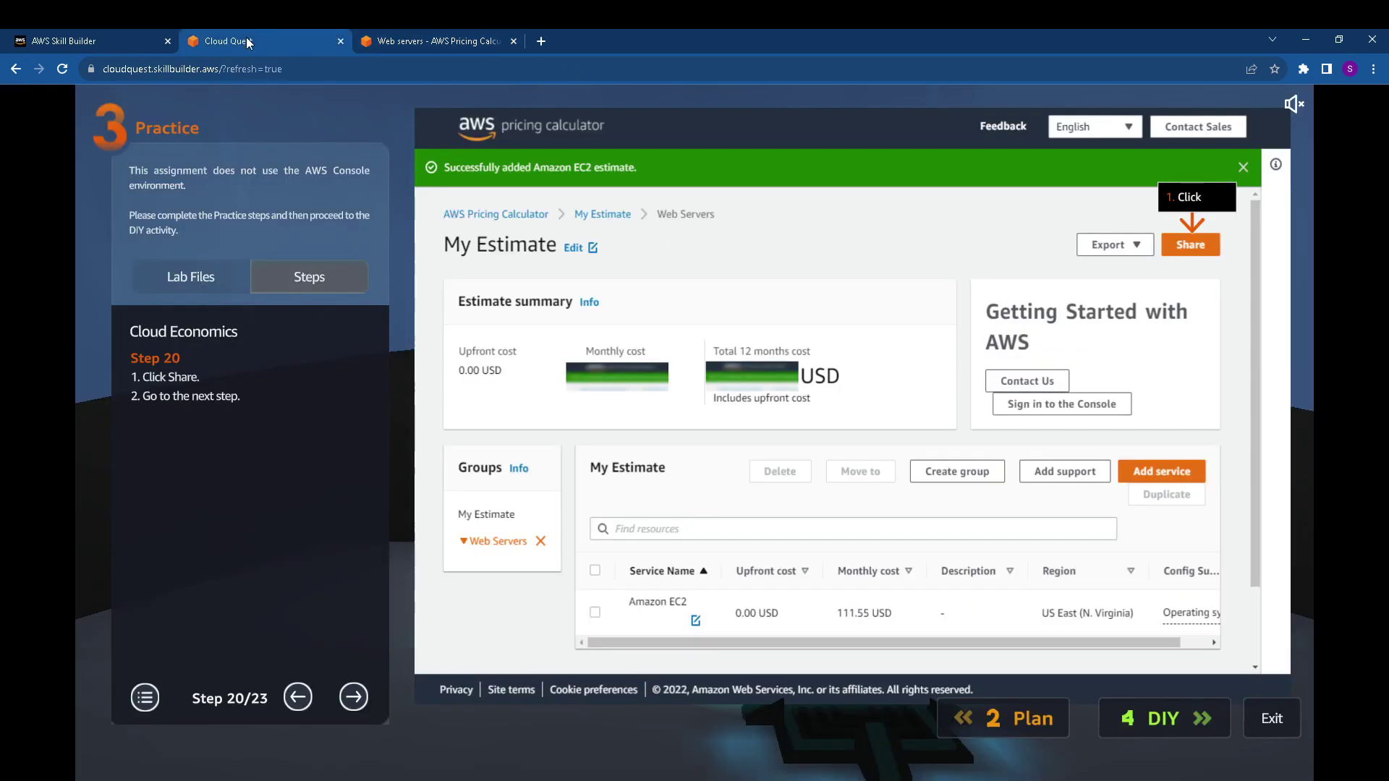
# Recheck the instructions in step 20 of Cloud Quest and advance the lab to step 21.
pyautogui.click(353, 697)
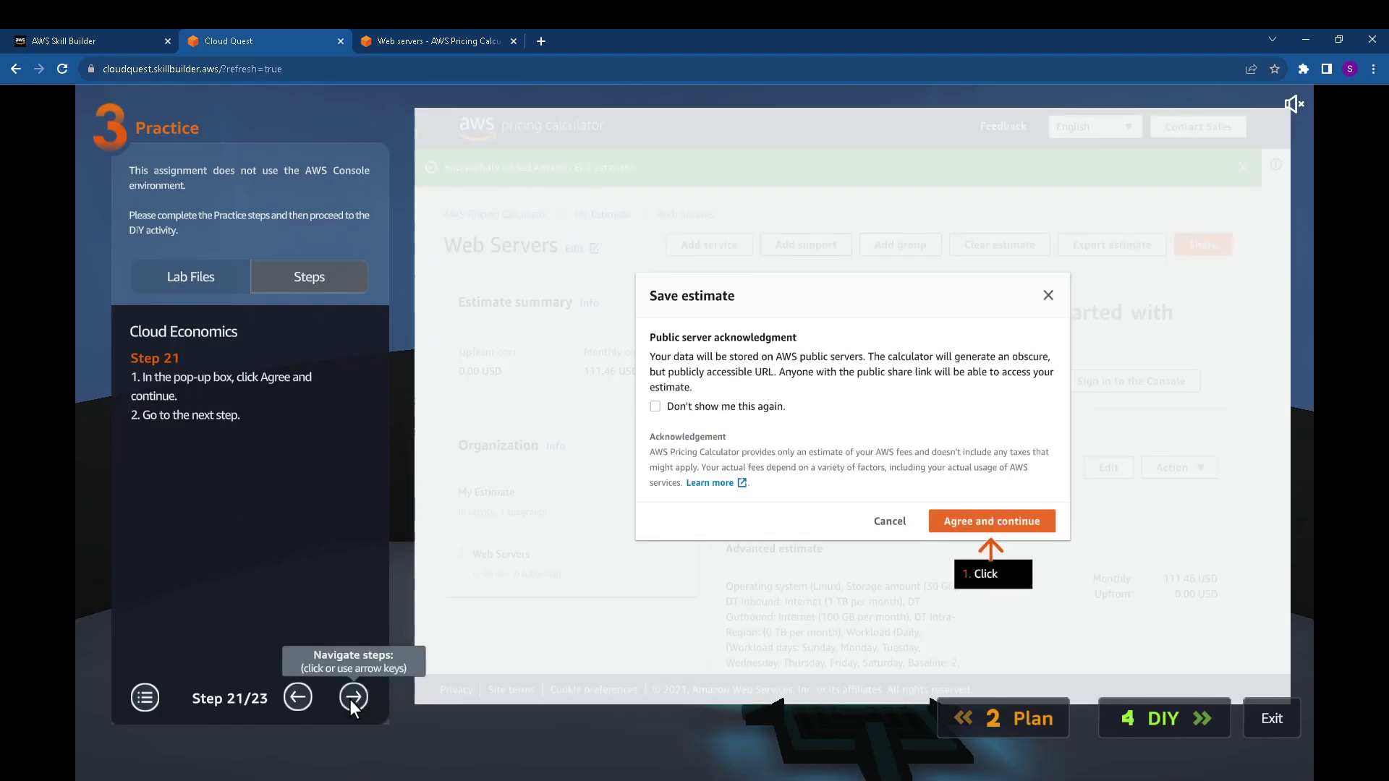
pyautogui.click(351, 698)
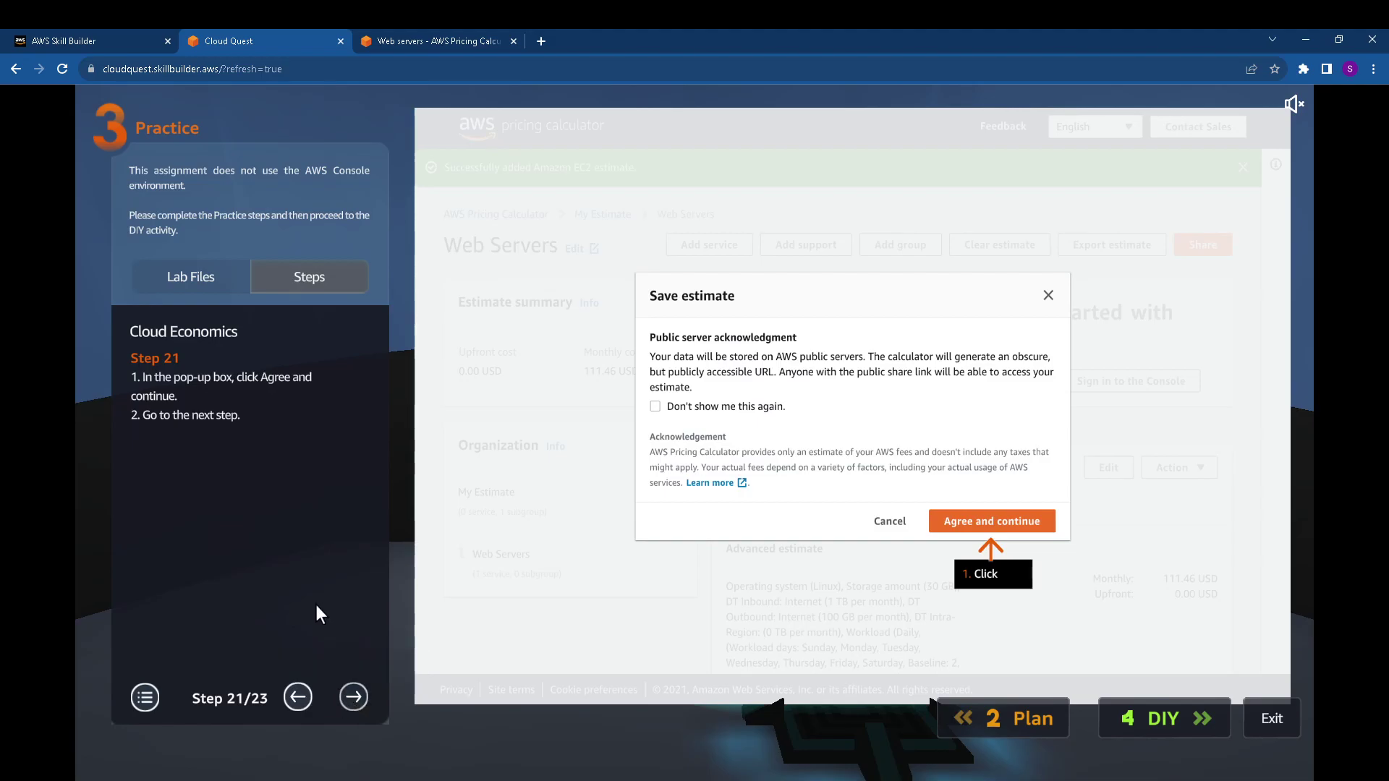
pyautogui.click(291, 700)
pyautogui.click(297, 697)
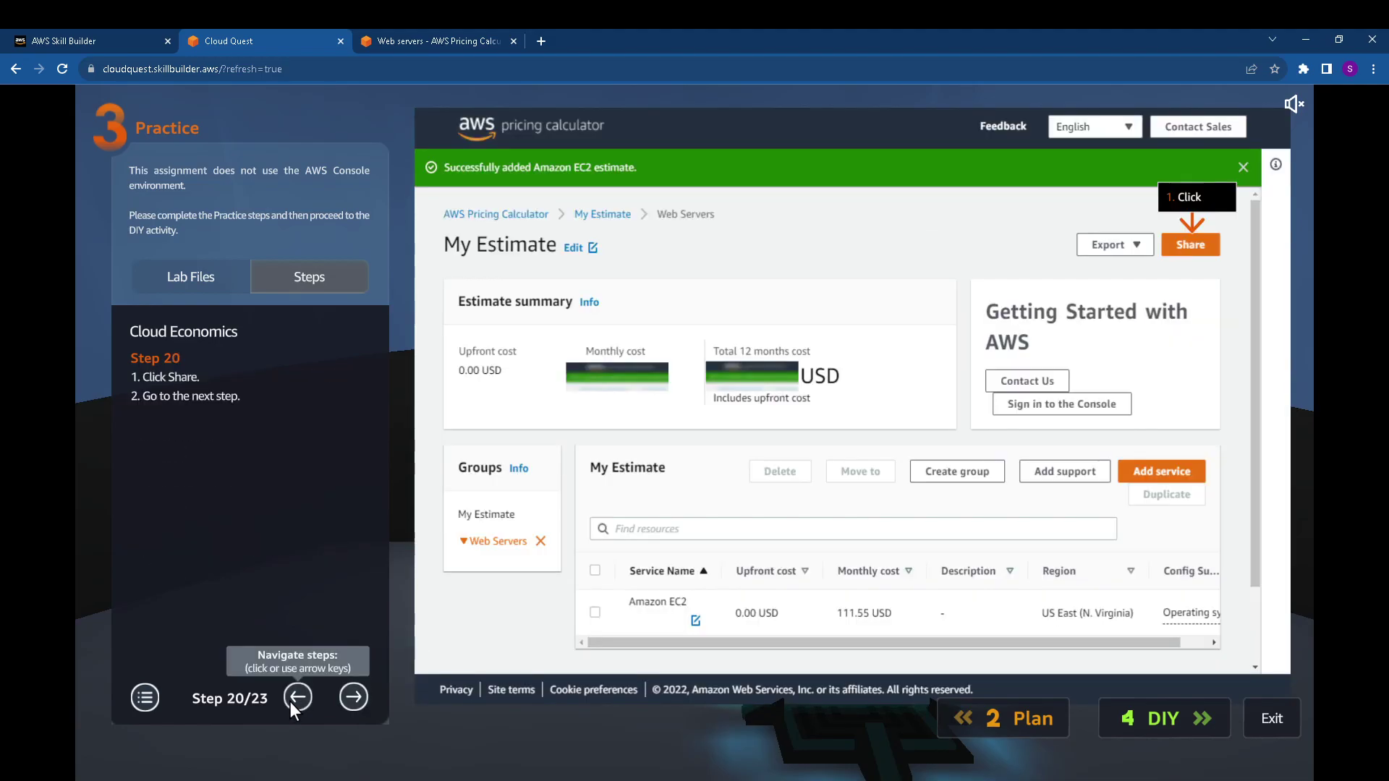
pyautogui.click(352, 698)
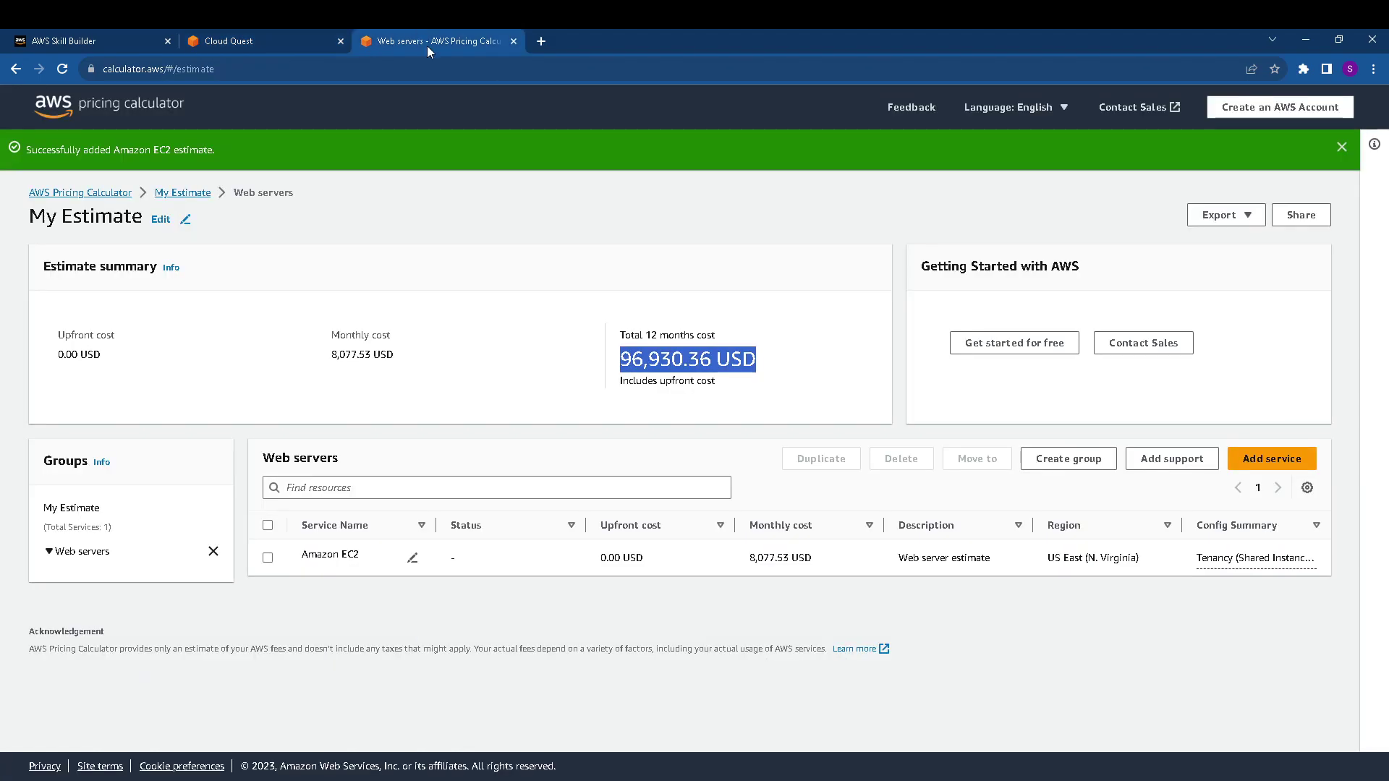
# Share the estimate in AWS Pricing Calculator, agreeing to the public server acknowledgment, and advance the Cloud Quest lab to step 22.
pyautogui.click(430, 43)
pyautogui.click(1301, 217)
pyautogui.click(877, 563)
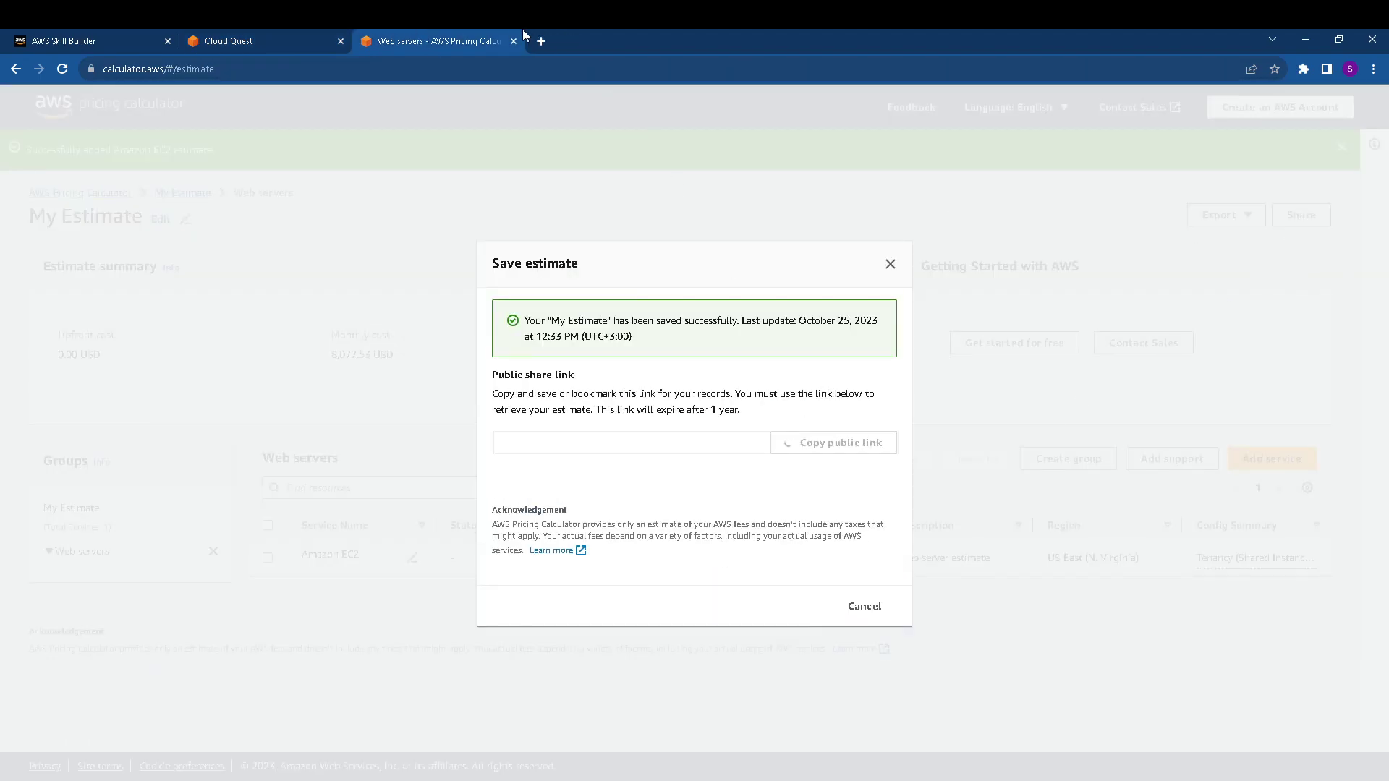
pyautogui.click(293, 34)
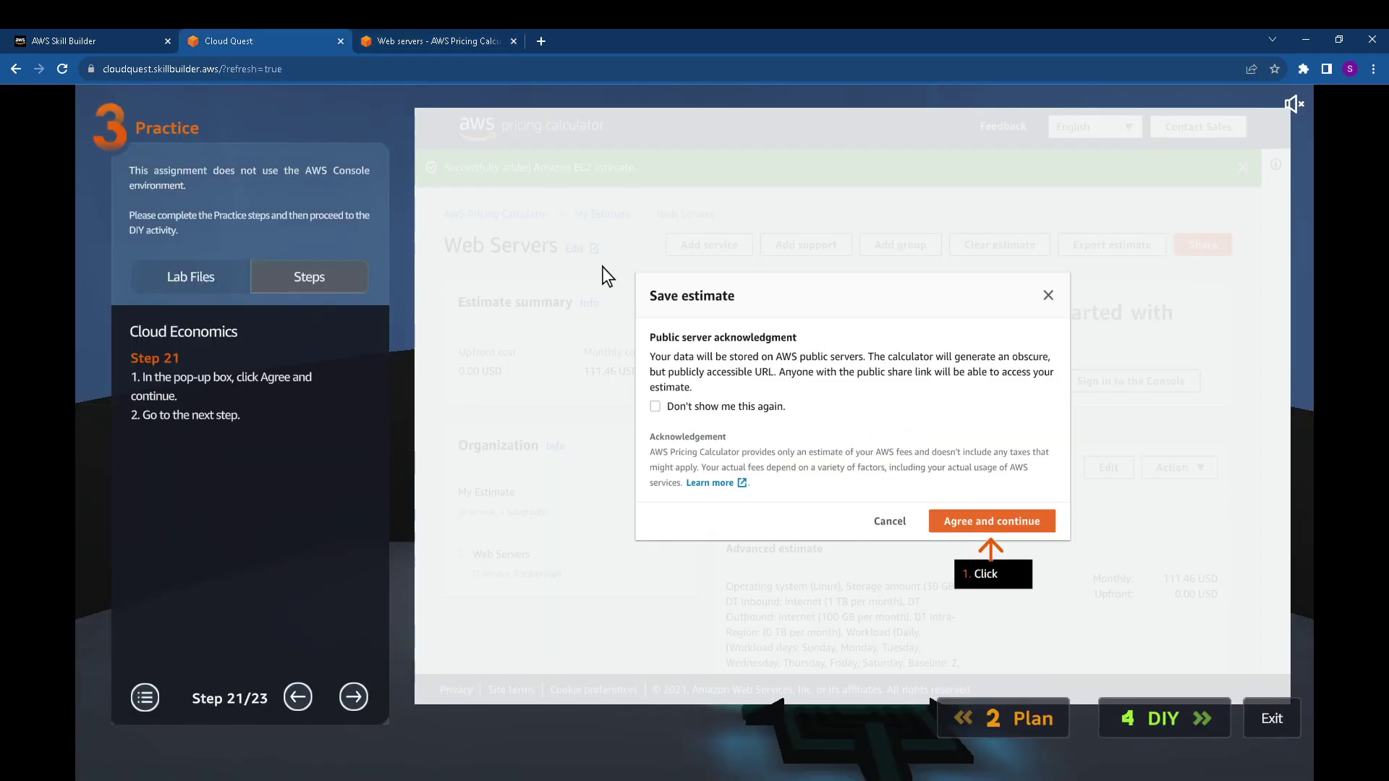
pyautogui.click(357, 703)
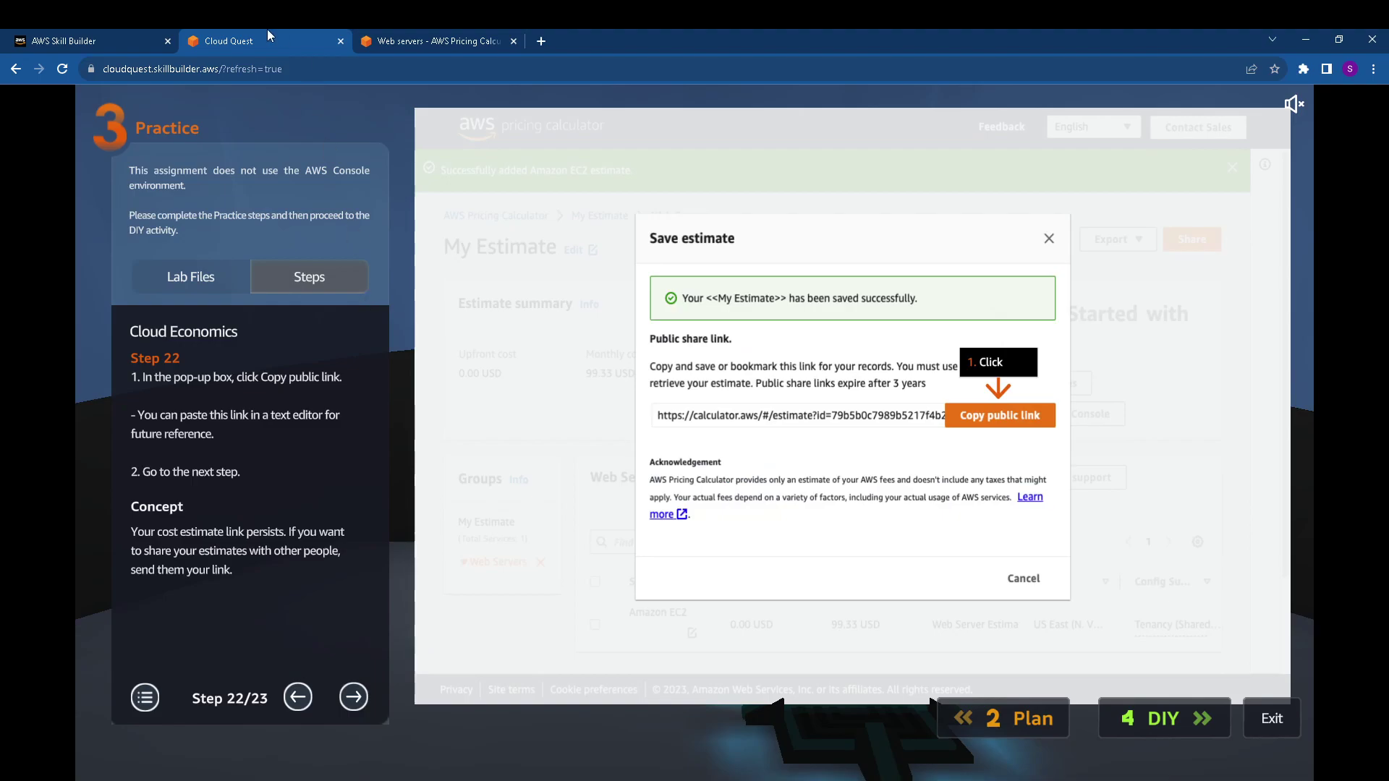
# Copy the estimate's public link in AWS Pricing Calculator and advance the Cloud Quest lab to step 23.
pyautogui.click(442, 38)
pyautogui.click(833, 442)
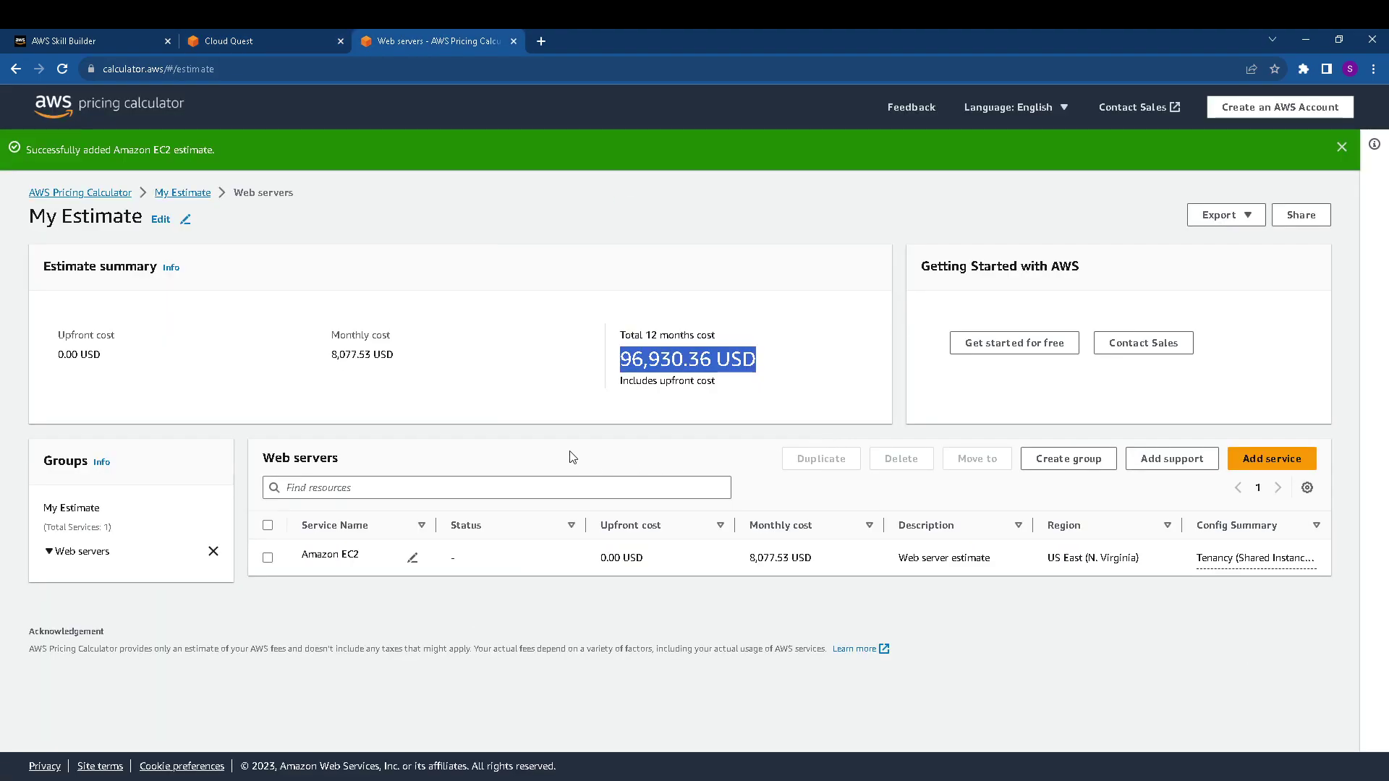
pyautogui.click(263, 39)
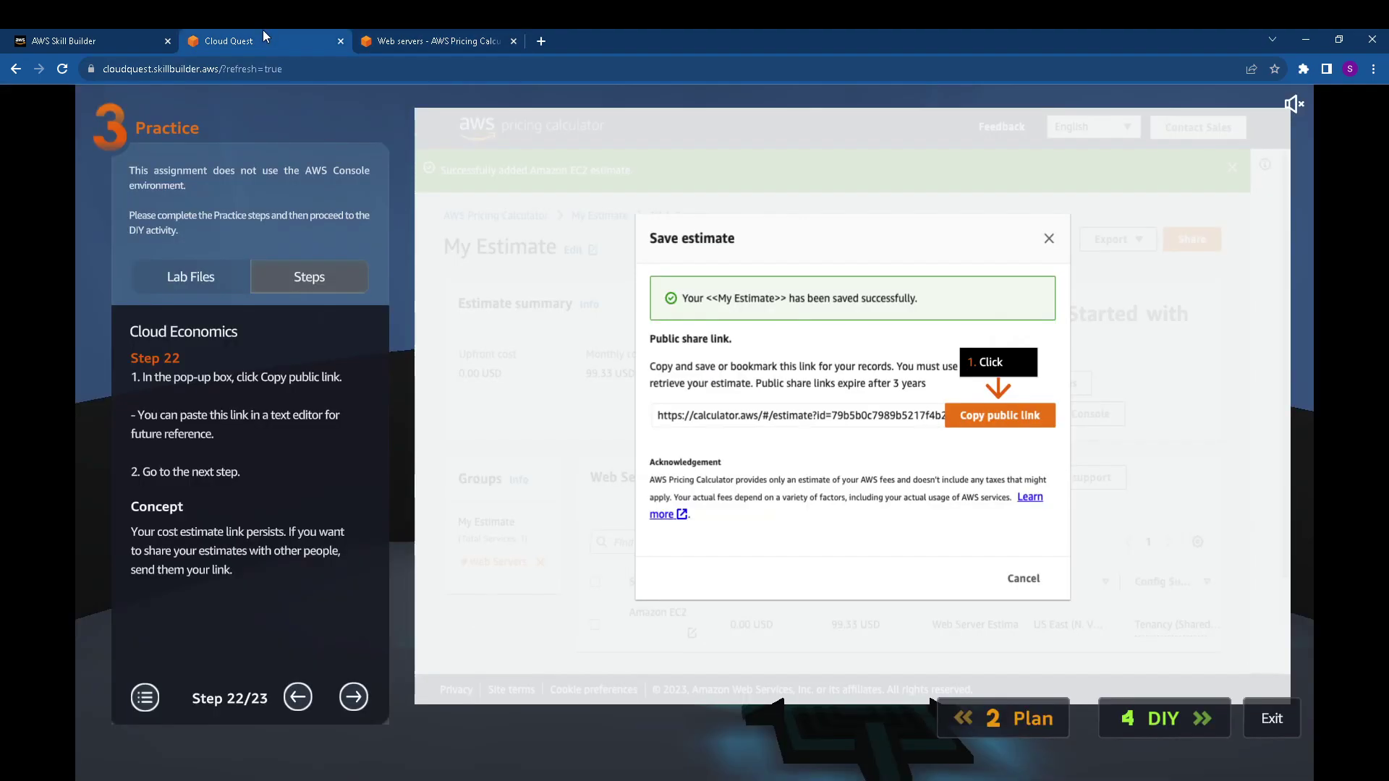
pyautogui.click(353, 697)
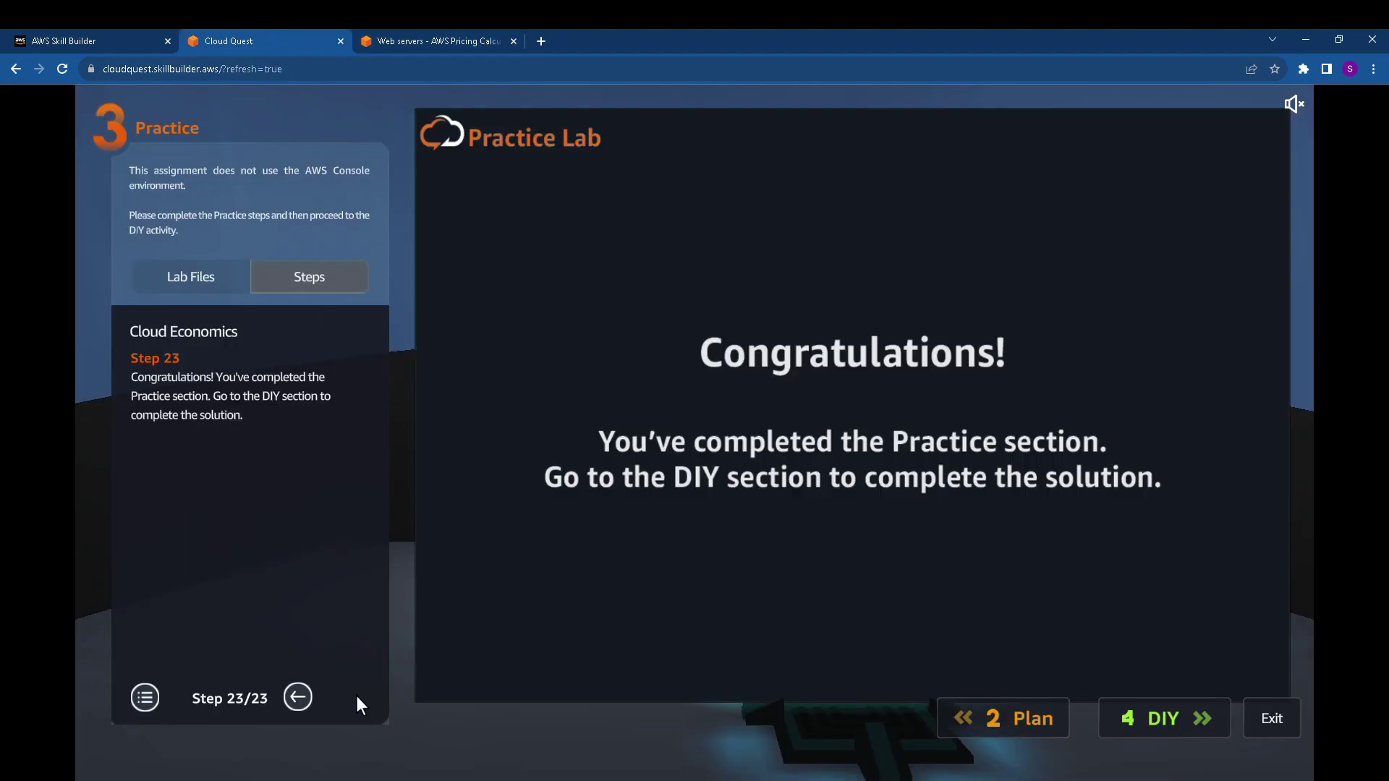
# Open the copied public estimate link in a new browser tab and view the services in its Web servers group.
pyautogui.click(543, 41)
pyautogui.click(535, 69)
pyautogui.write('https://calculator.aws/#/estimate?id=b8dcce329f19c1b230ab13cf422b52f4014dade6')
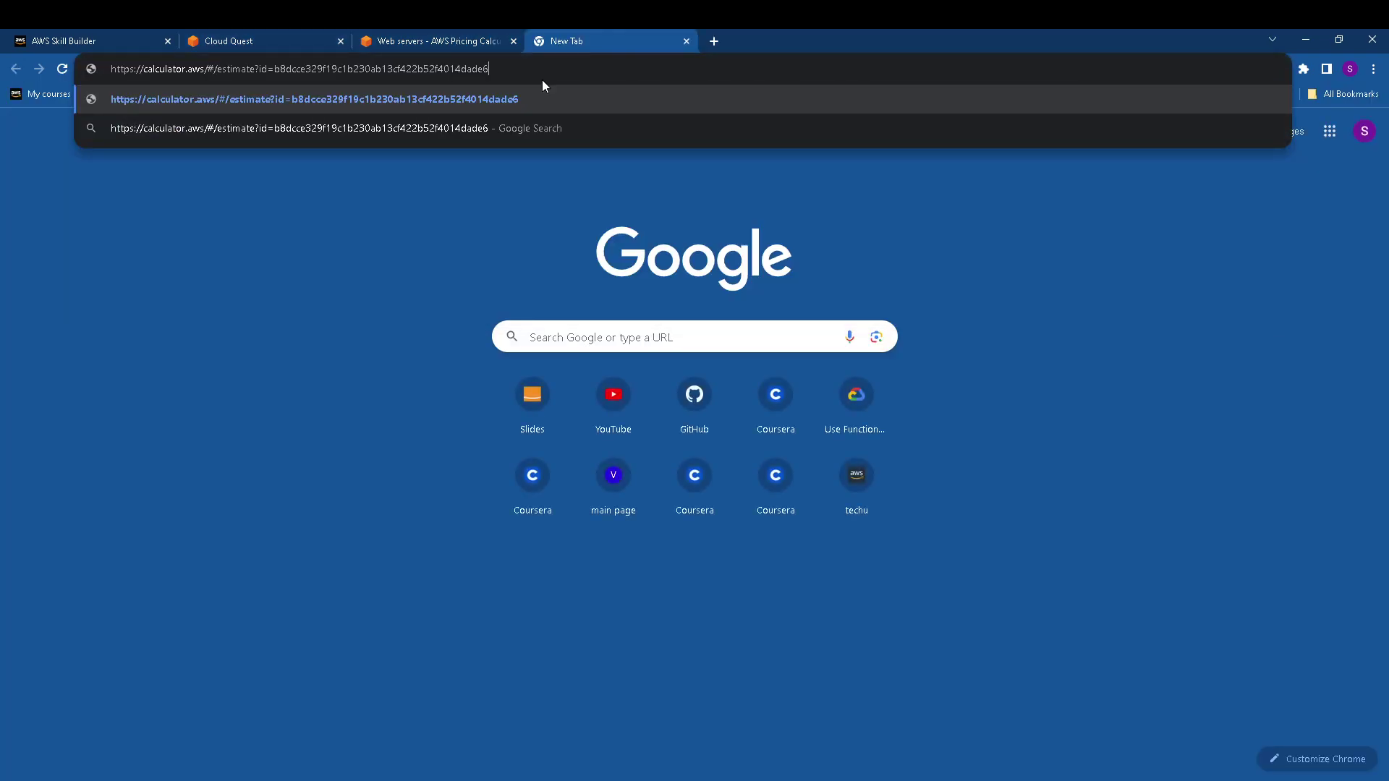
pyautogui.press('Return')
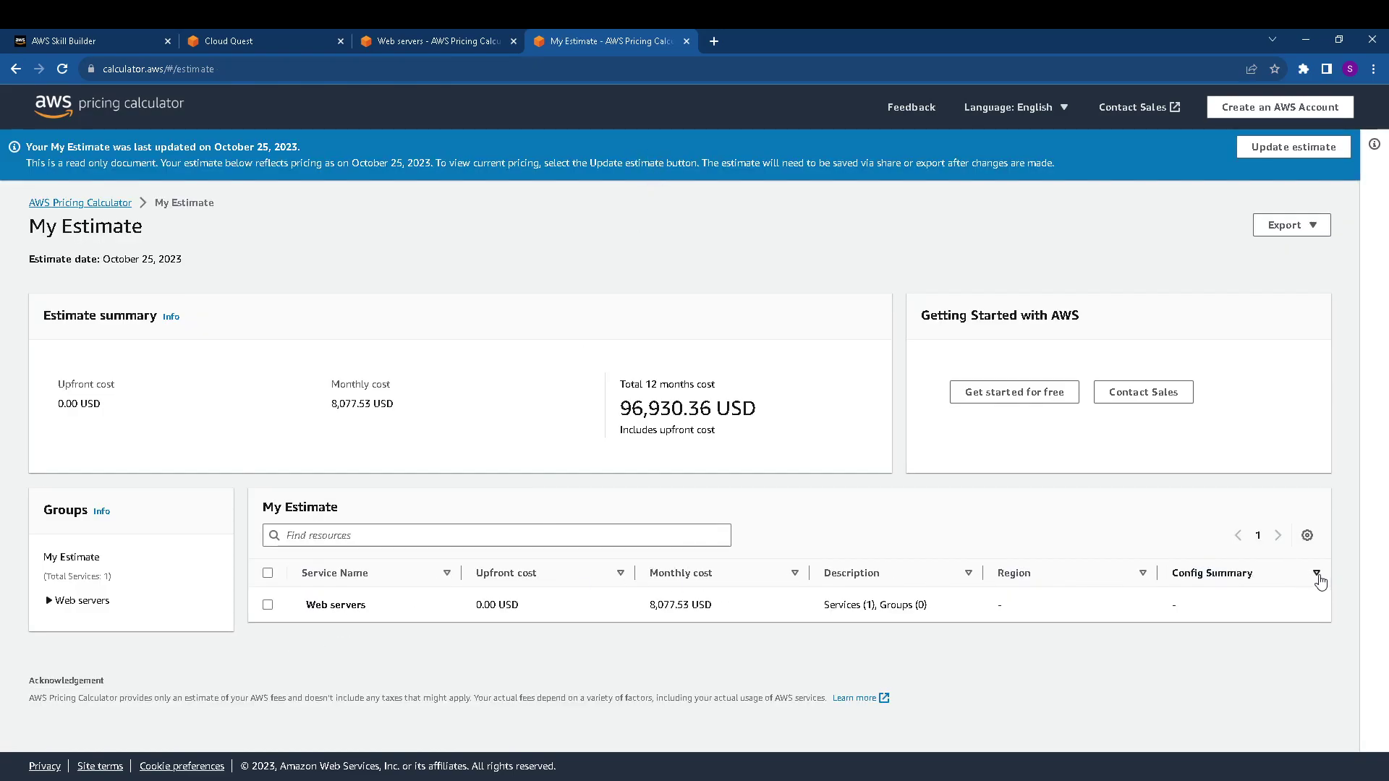
pyautogui.click(49, 602)
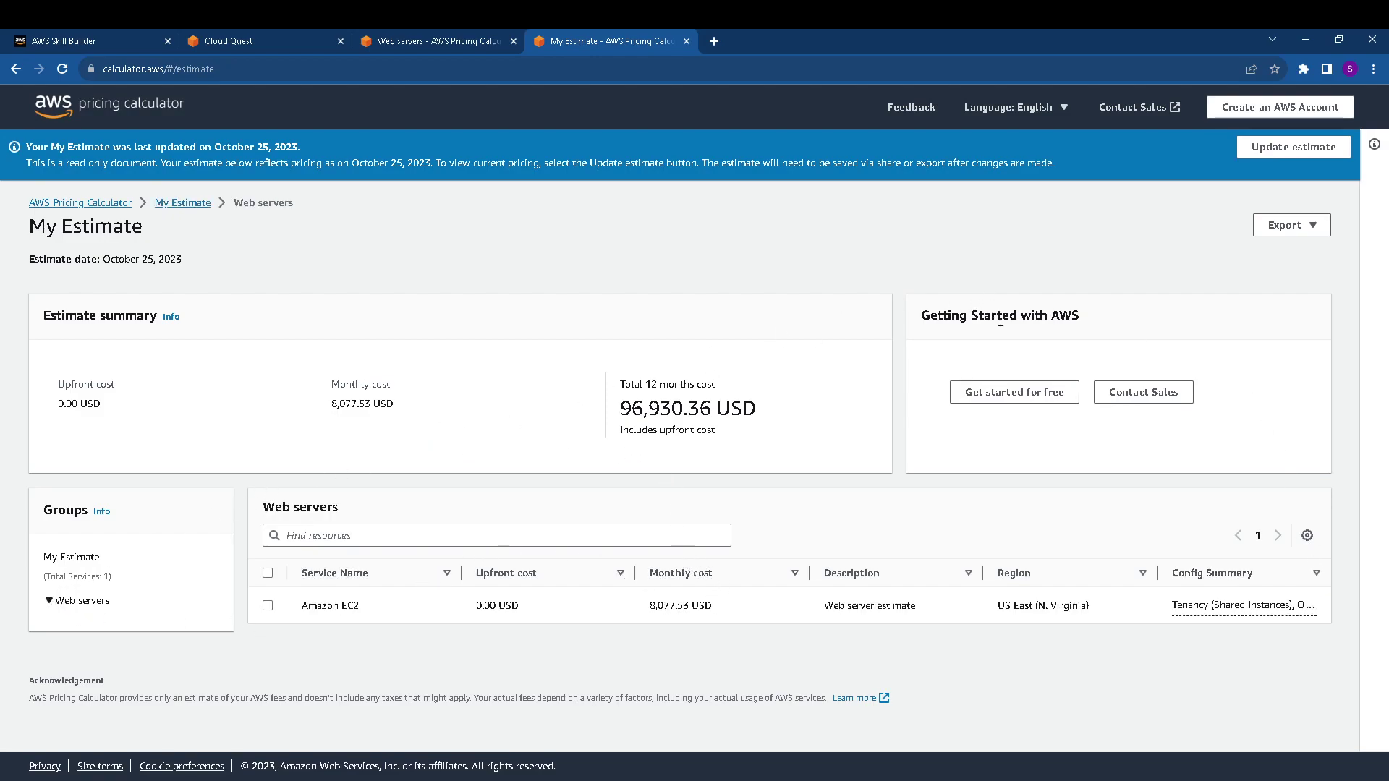
pyautogui.click(1319, 228)
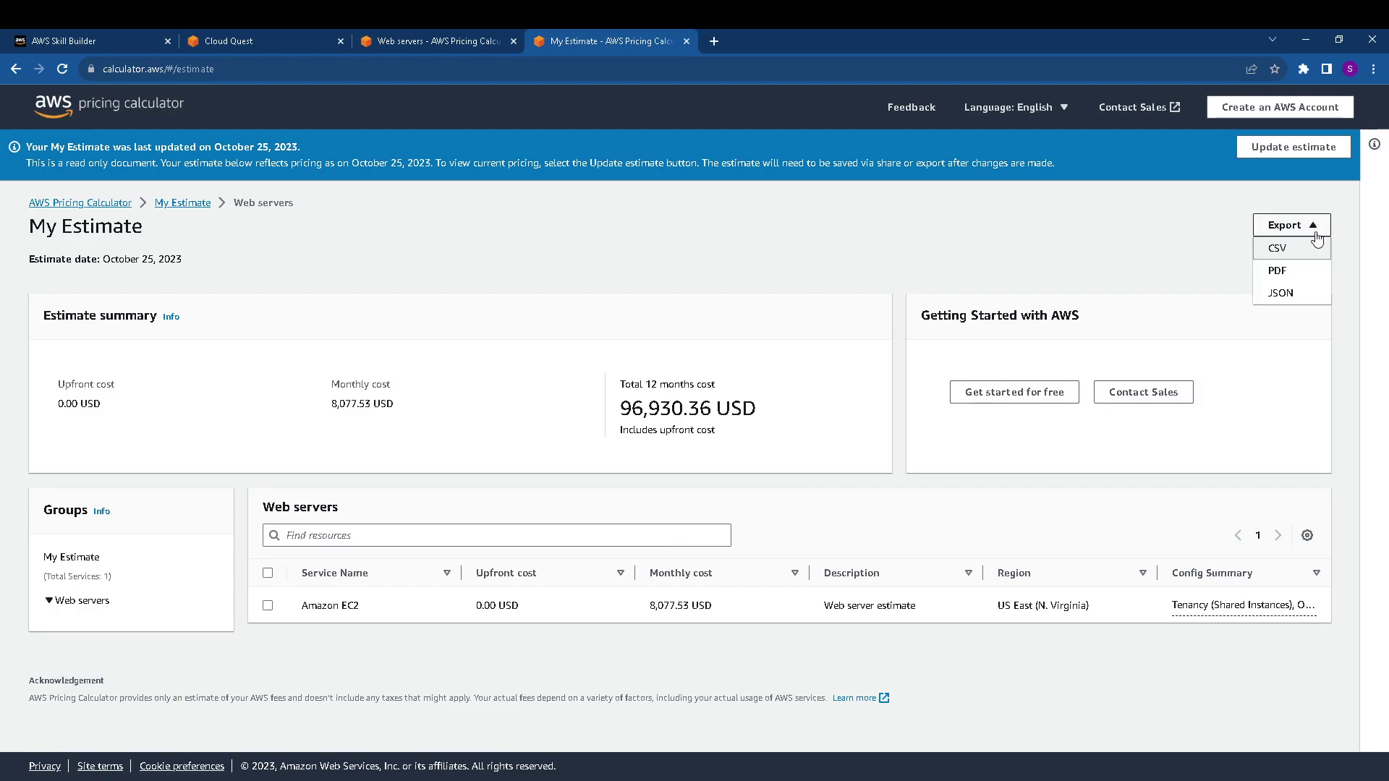
pyautogui.click(1277, 270)
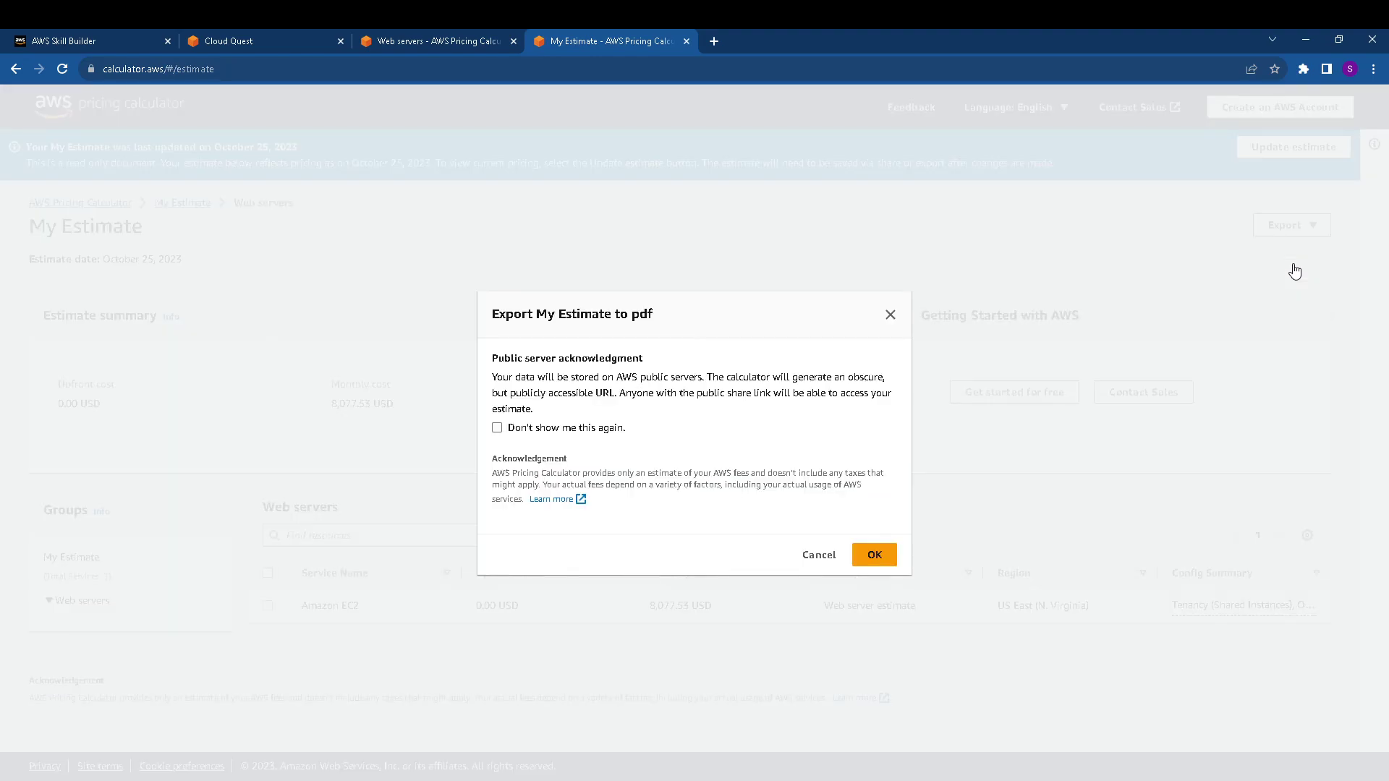
pyautogui.click(819, 555)
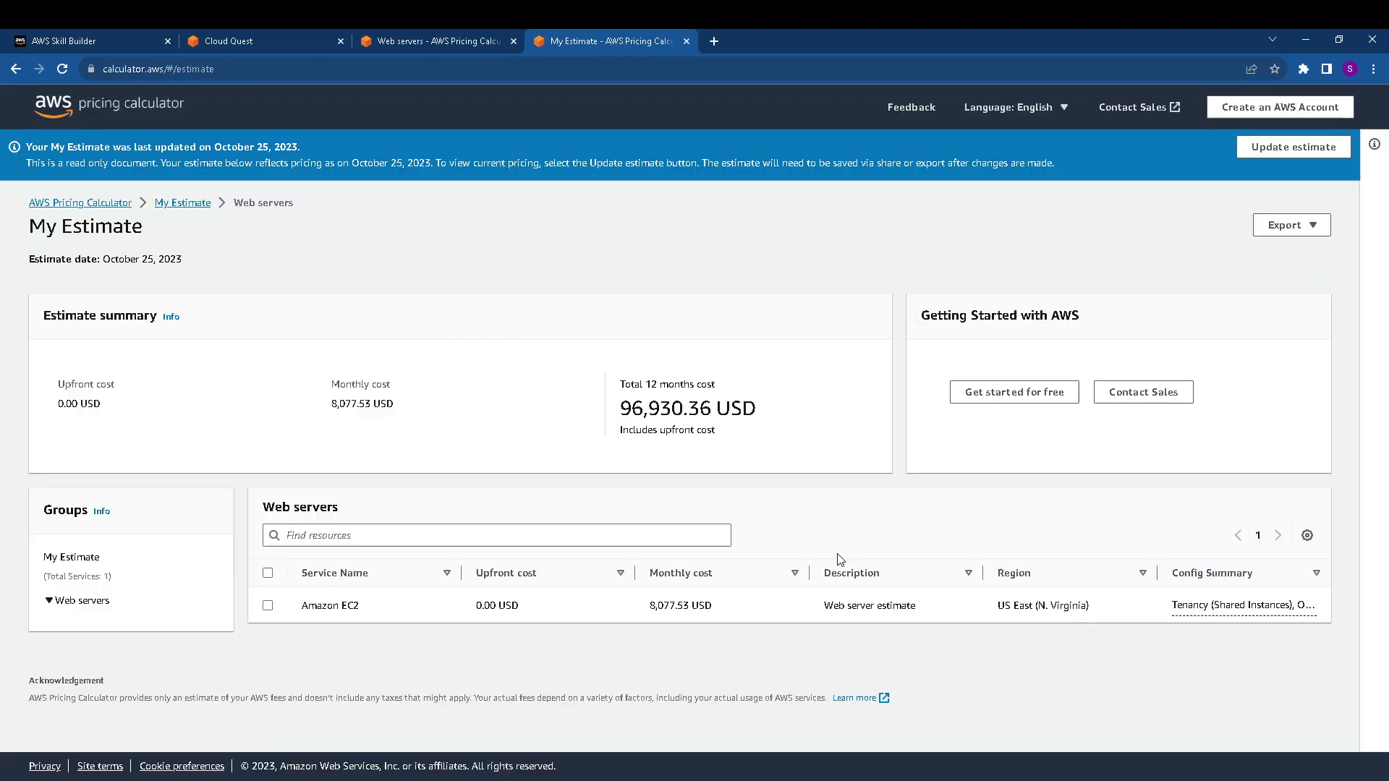
# Open the DIY section in Cloud Quest to read its activity, and return to the editable estimate in AWS Pricing Calculator.
pyautogui.click(267, 43)
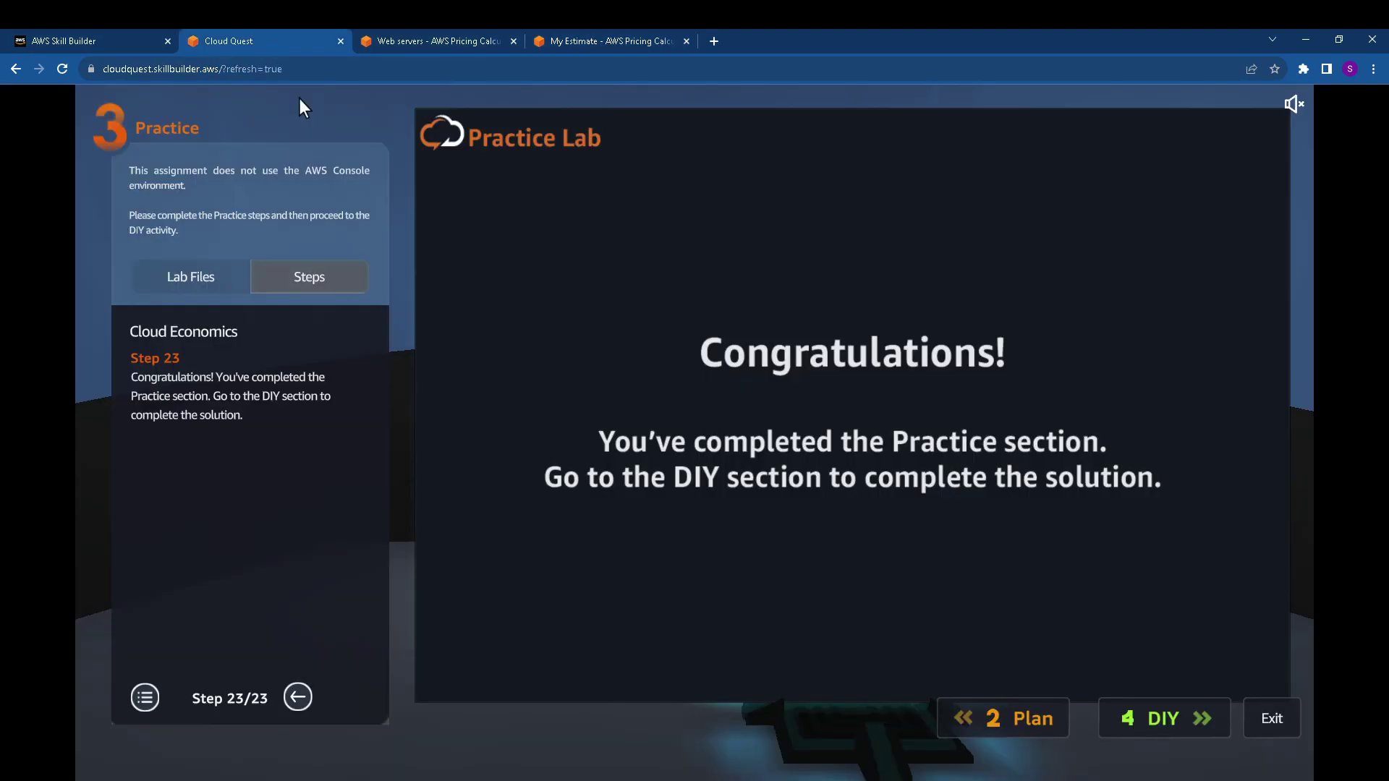
pyautogui.click(1172, 727)
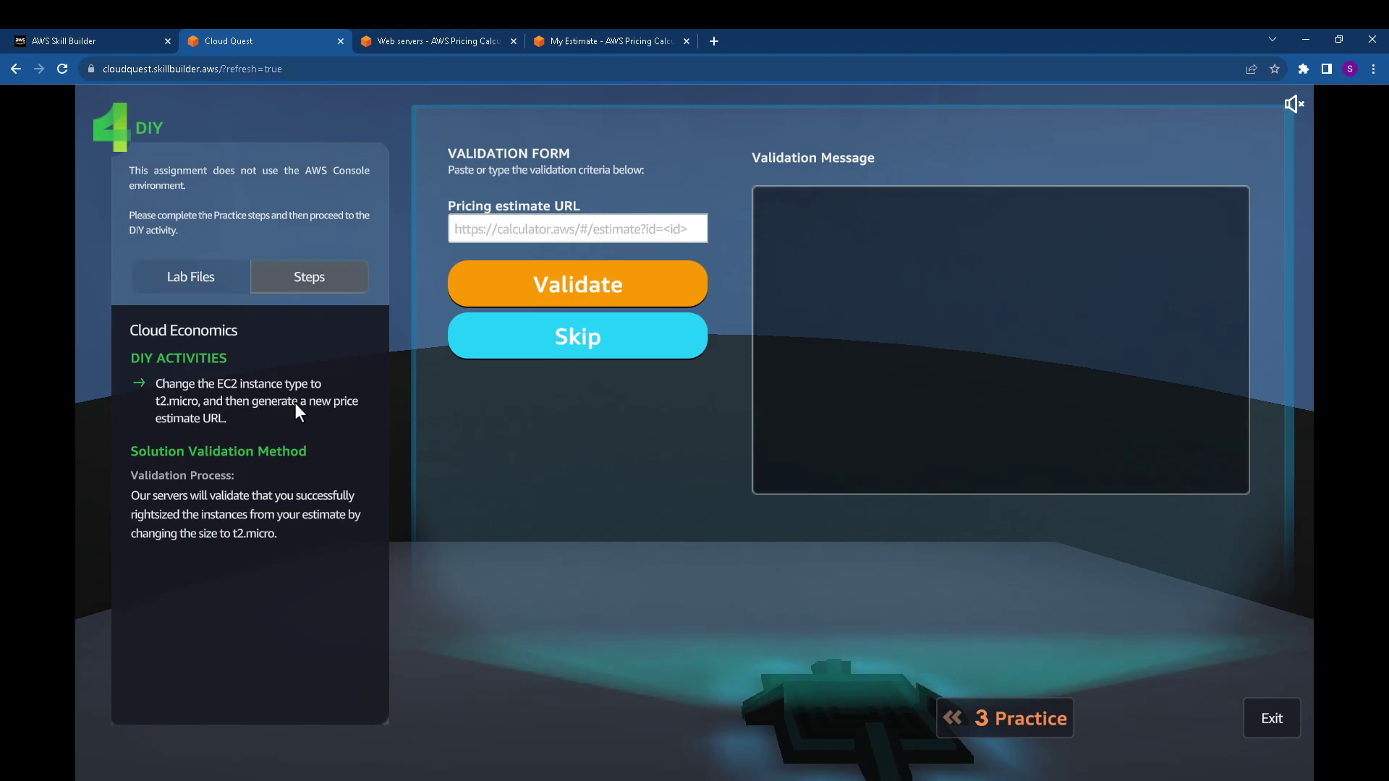
pyautogui.click(449, 40)
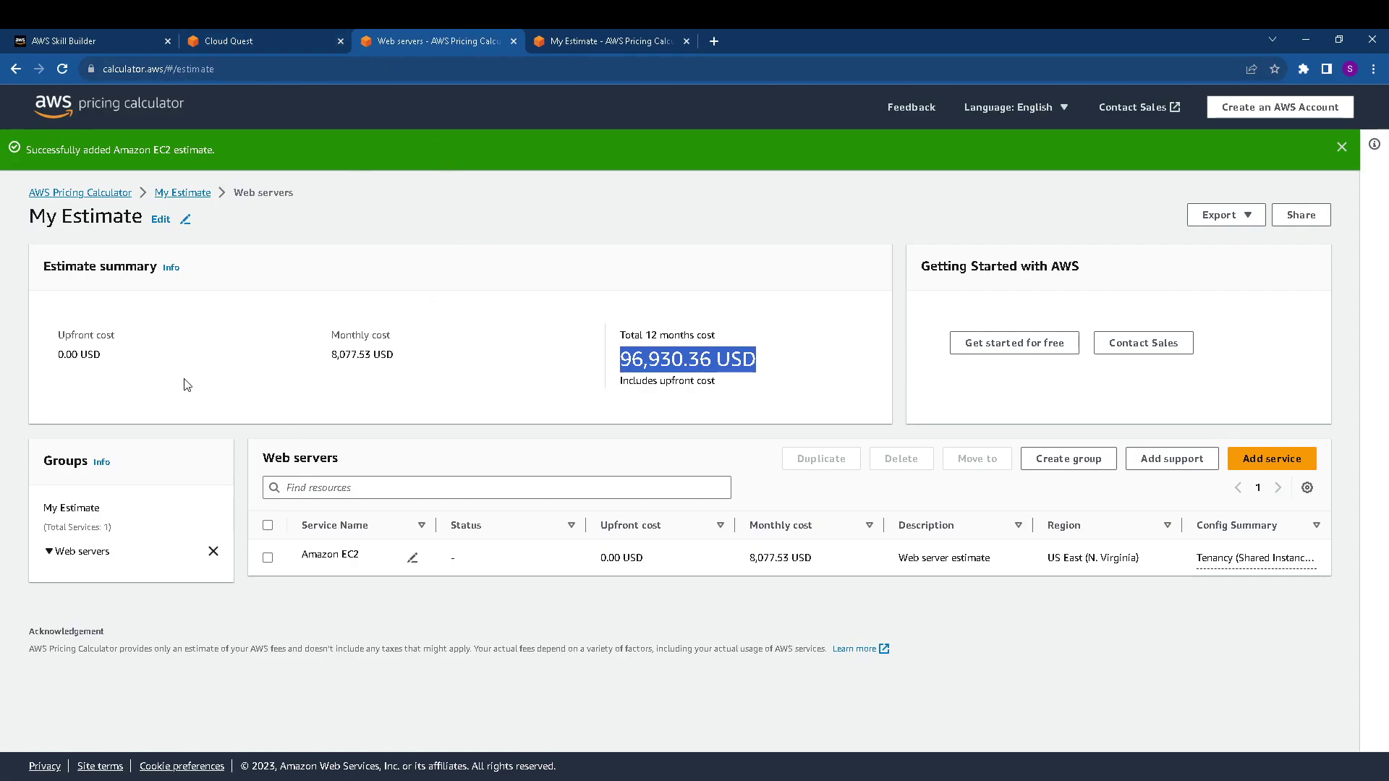
# Rename the estimate as Web servers.
pyautogui.click(167, 219)
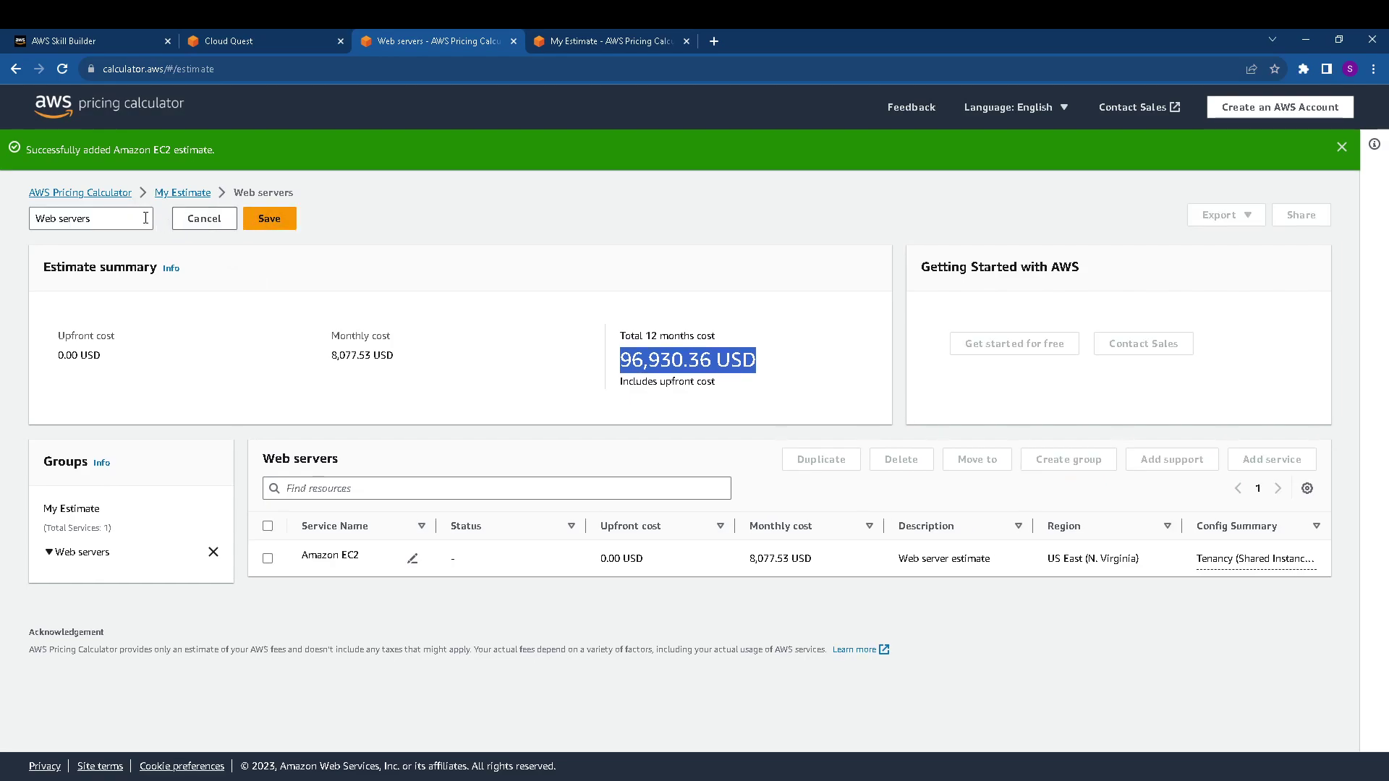
pyautogui.click(382, 245)
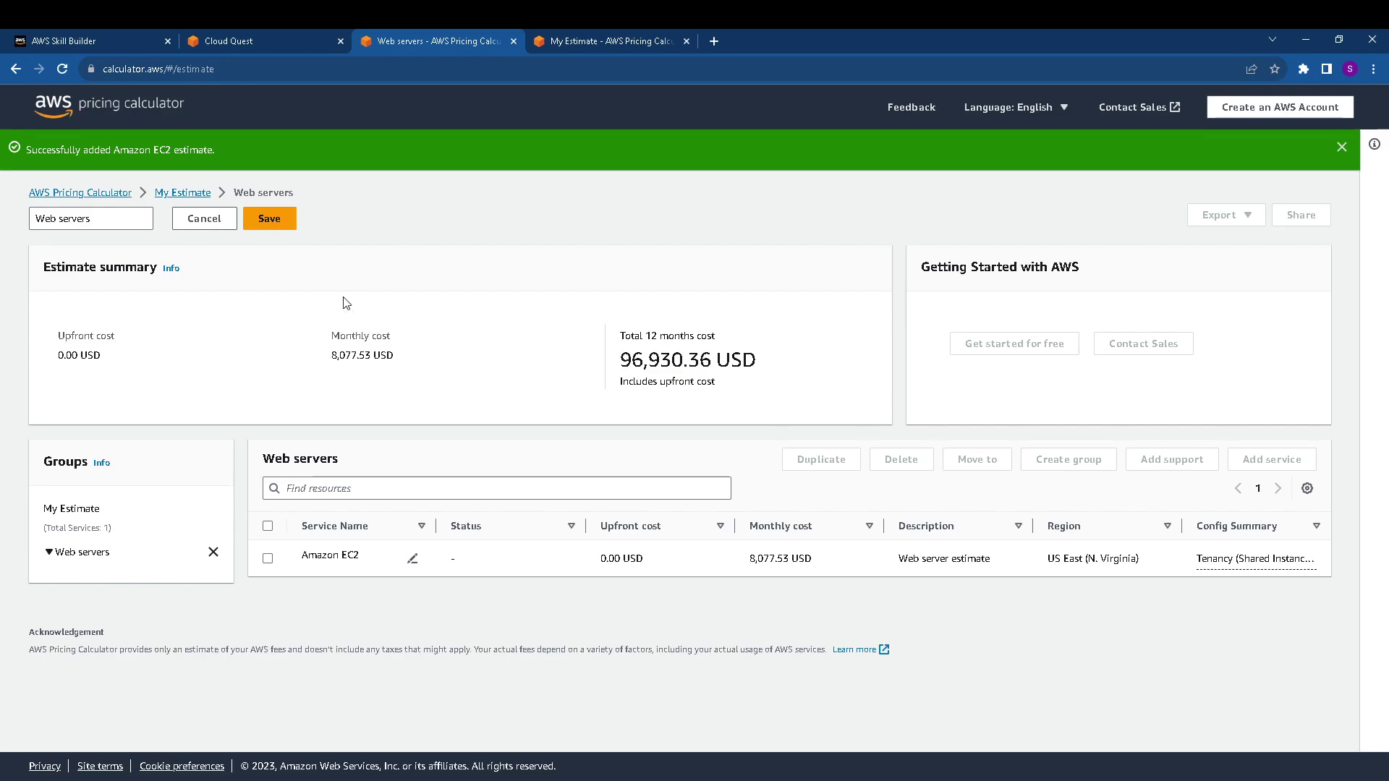
pyautogui.click(290, 223)
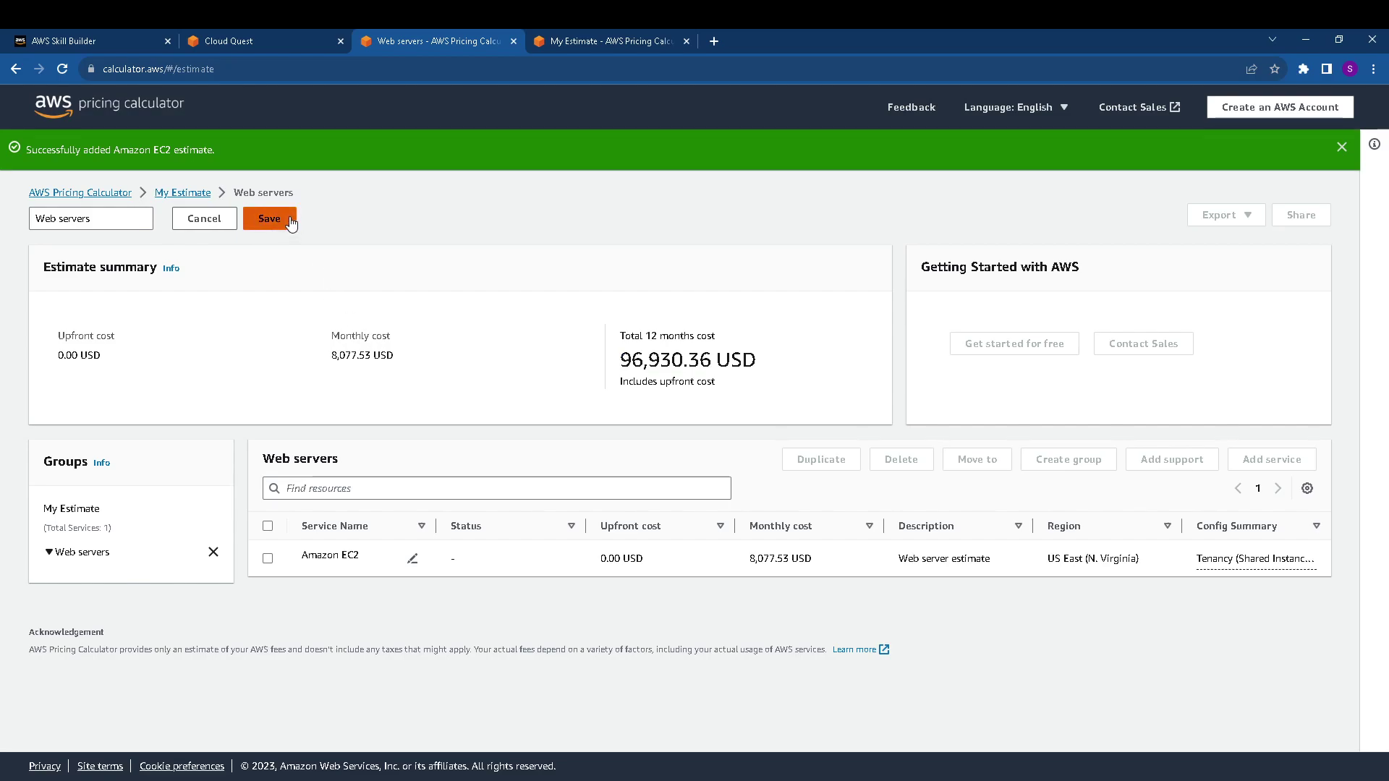
# Edit the Amazon EC2 service, filter the instances by t2, select t2.micro as the instance type, and update the estimate.
pyautogui.click(413, 559)
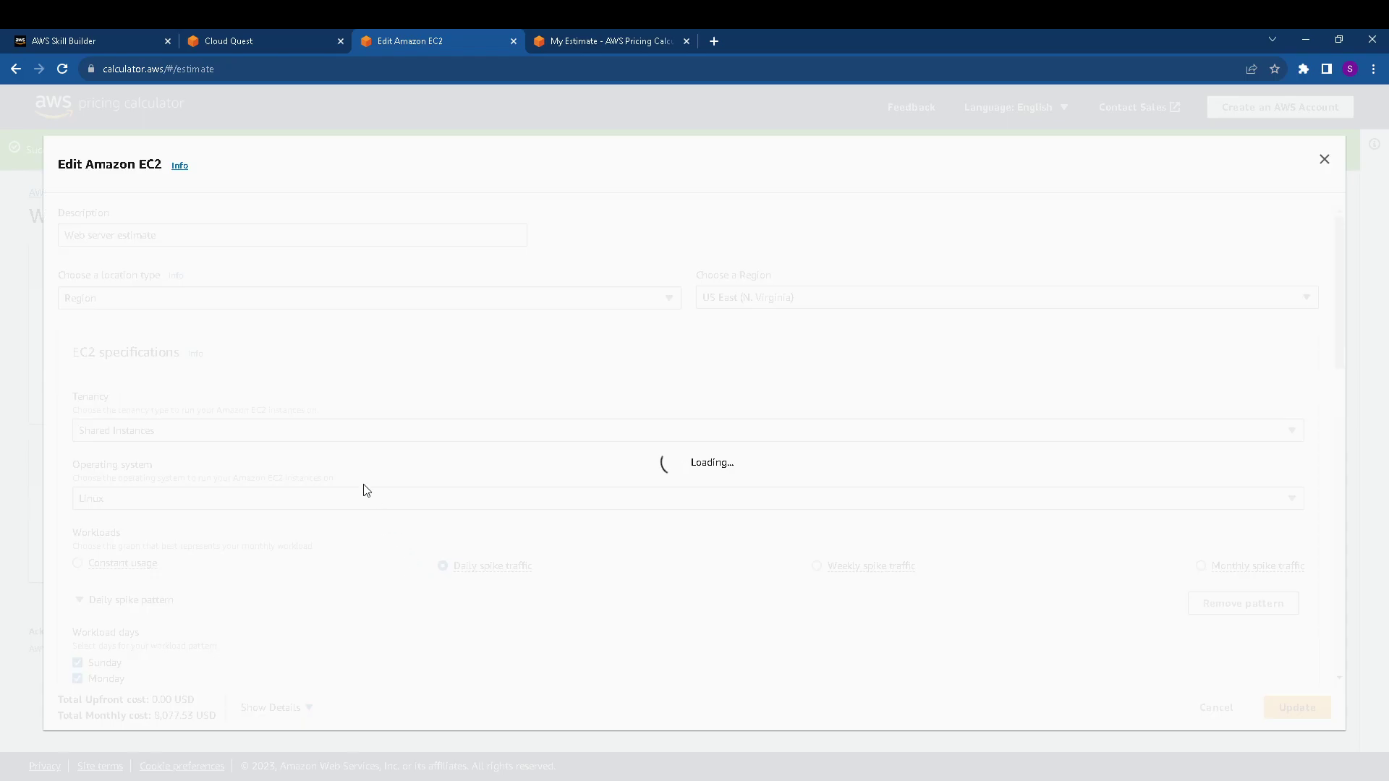
pyautogui.scroll(-2, 224, 426)
pyautogui.scroll(2, 227, 426)
pyautogui.scroll(-12, 230, 425)
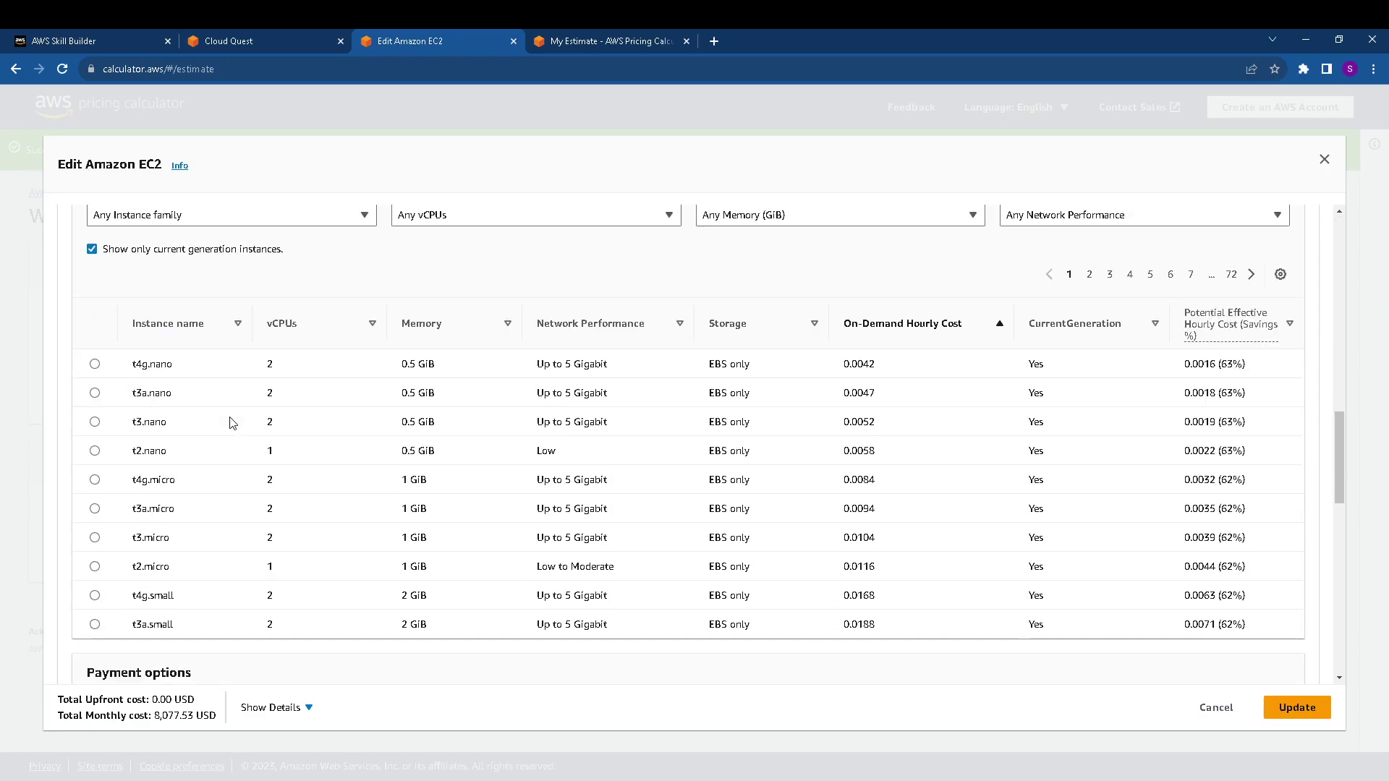
pyautogui.scroll(2, 232, 418)
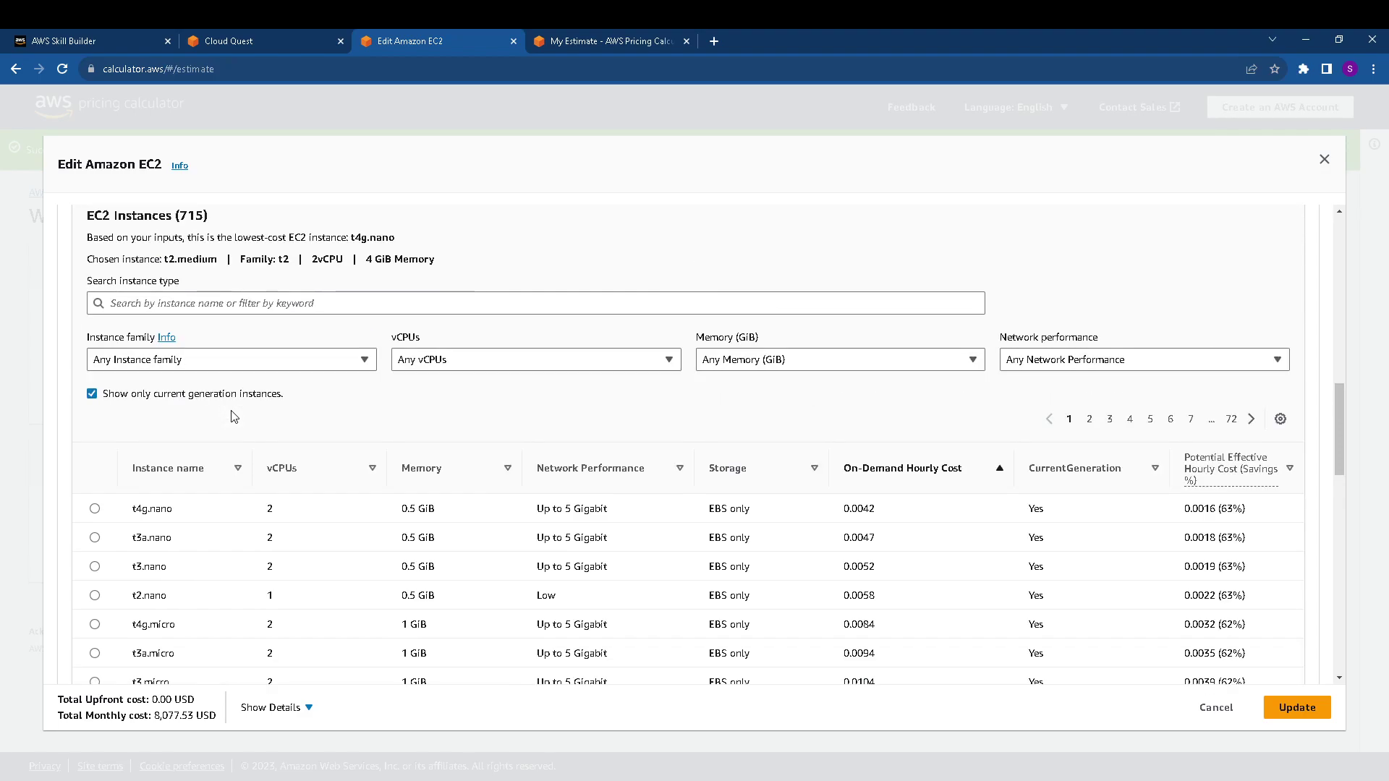
pyautogui.scroll(-1, 236, 418)
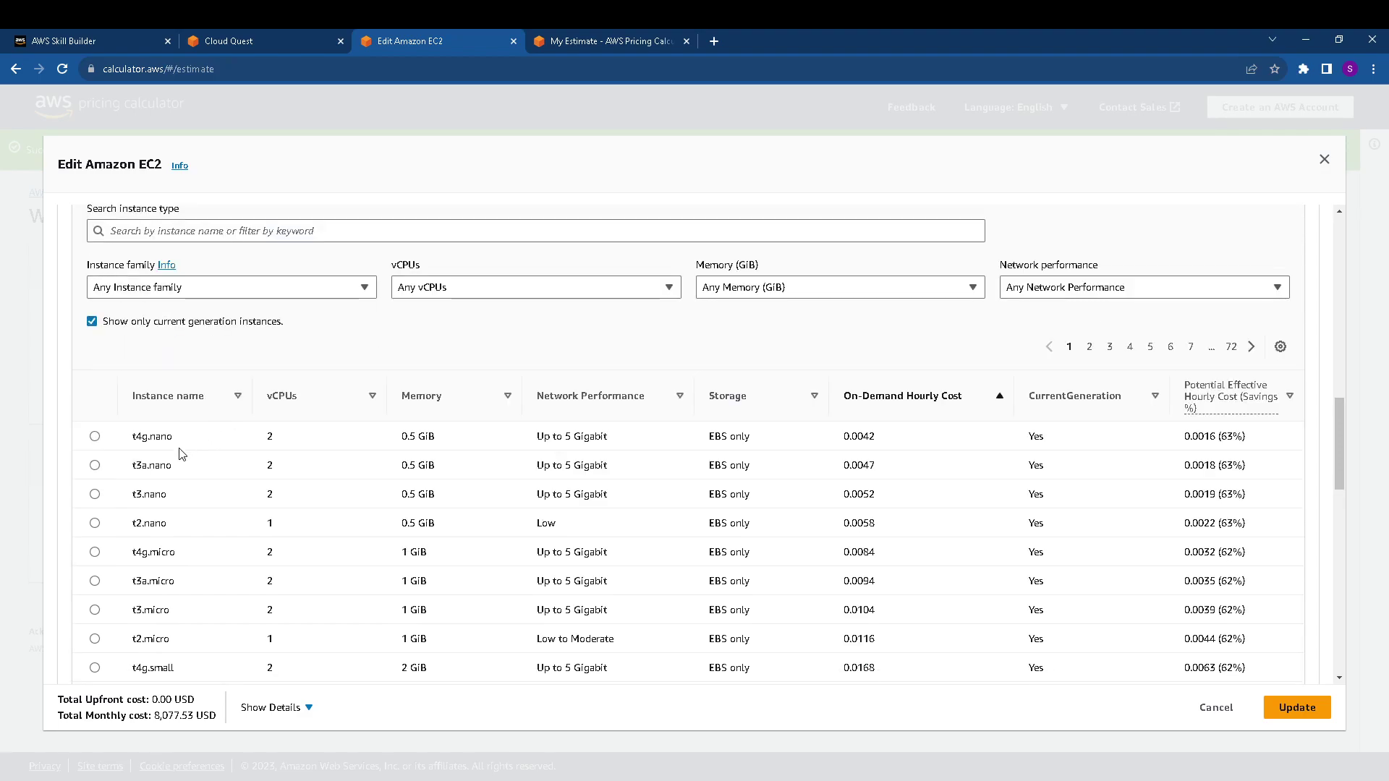
pyautogui.scroll(-2, 183, 453)
pyautogui.scroll(4, 183, 453)
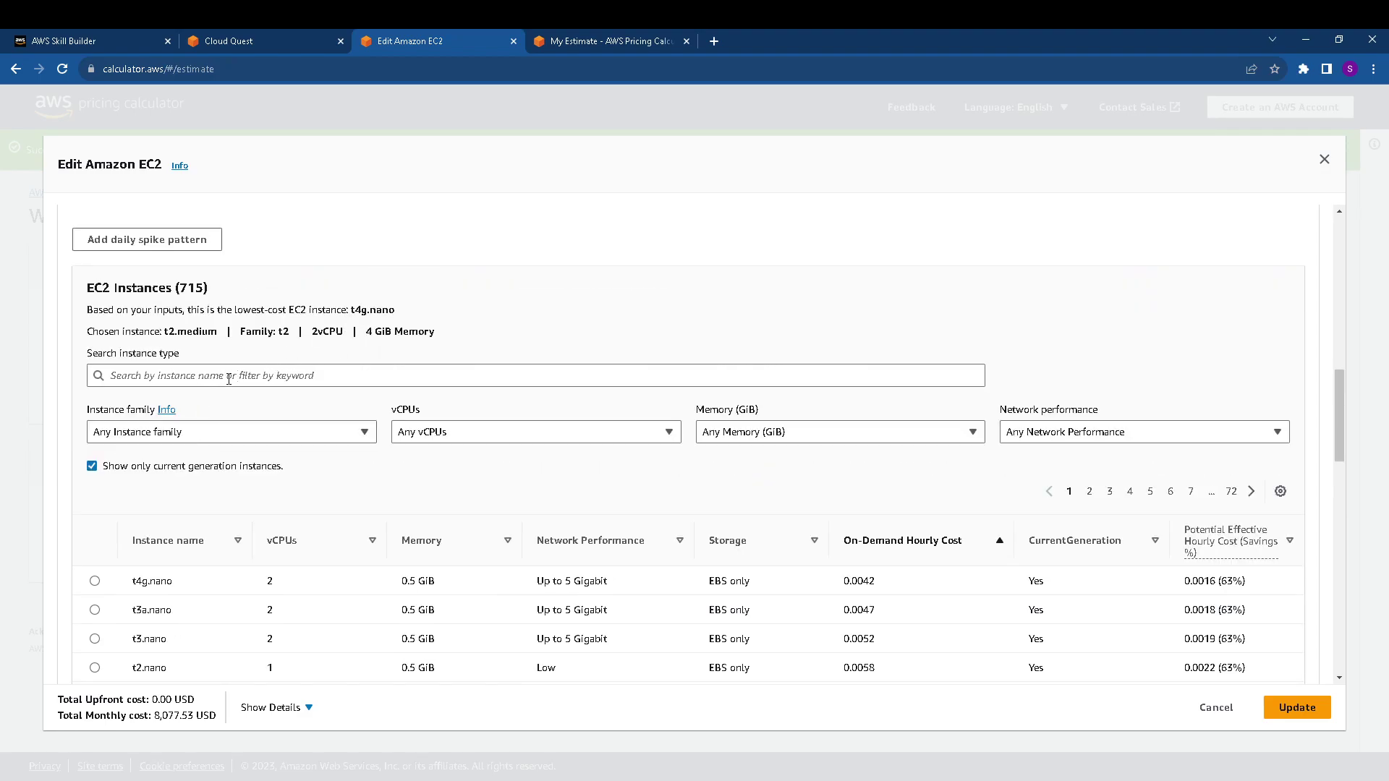
pyautogui.click(225, 378)
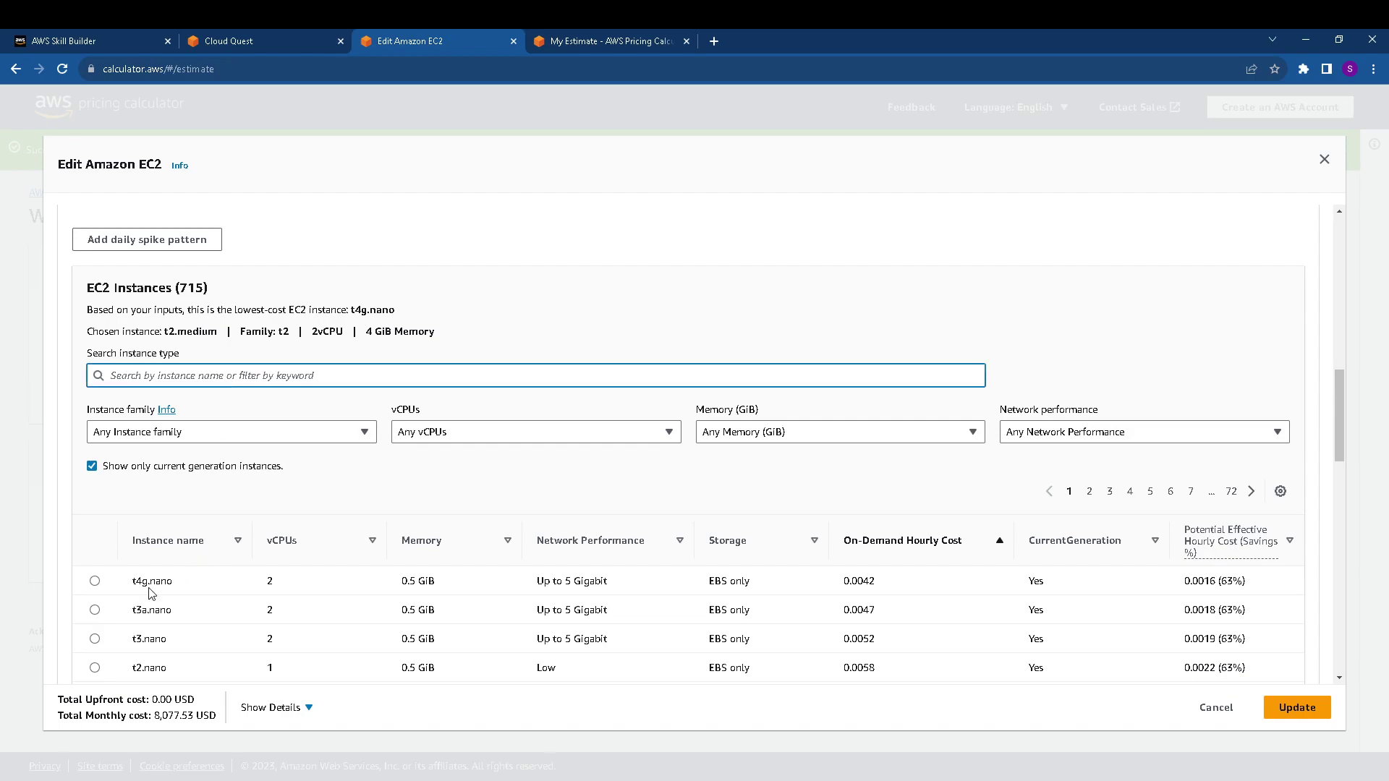
pyautogui.write('t2')
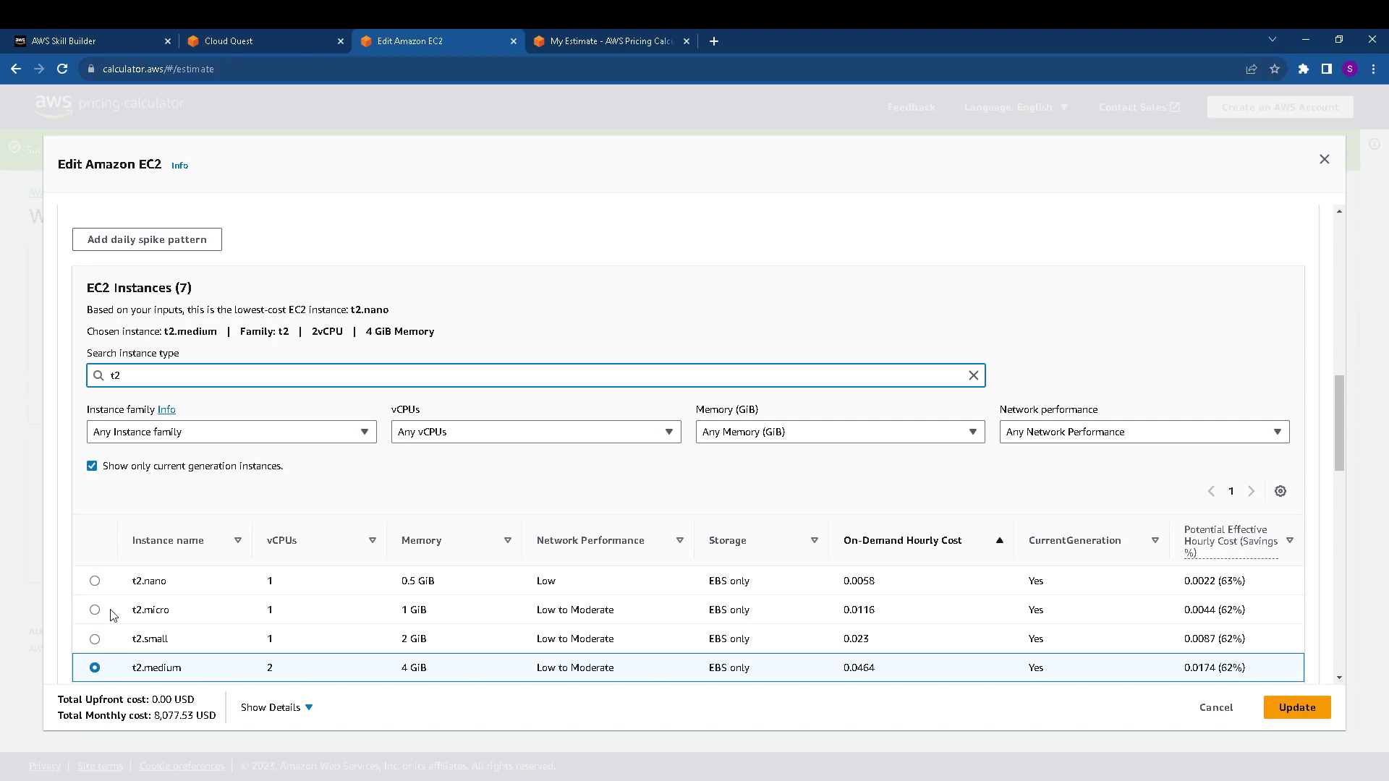
pyautogui.click(94, 610)
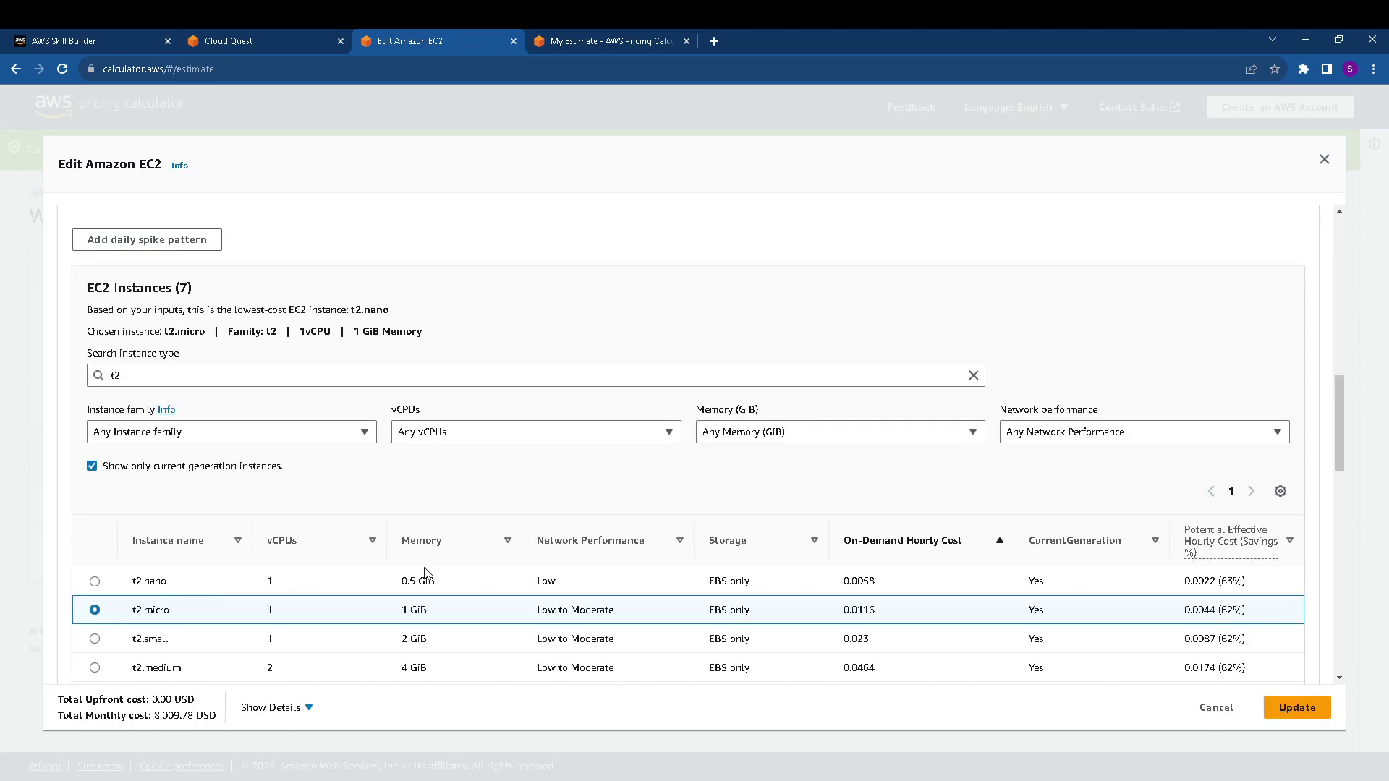
pyautogui.click(1297, 707)
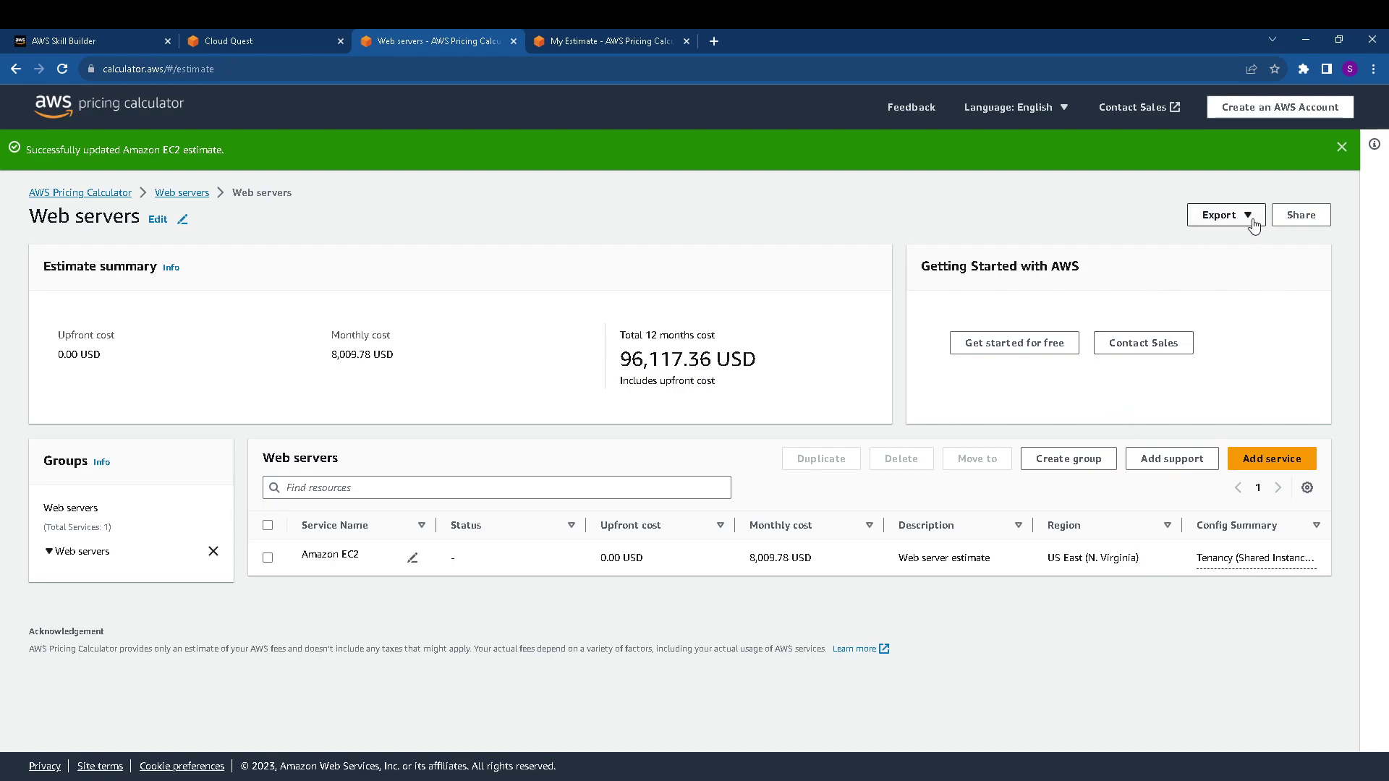
# Share the updated Web servers estimate, copy its new public link, and switch to the validation form in Cloud Quest.
pyautogui.click(1302, 215)
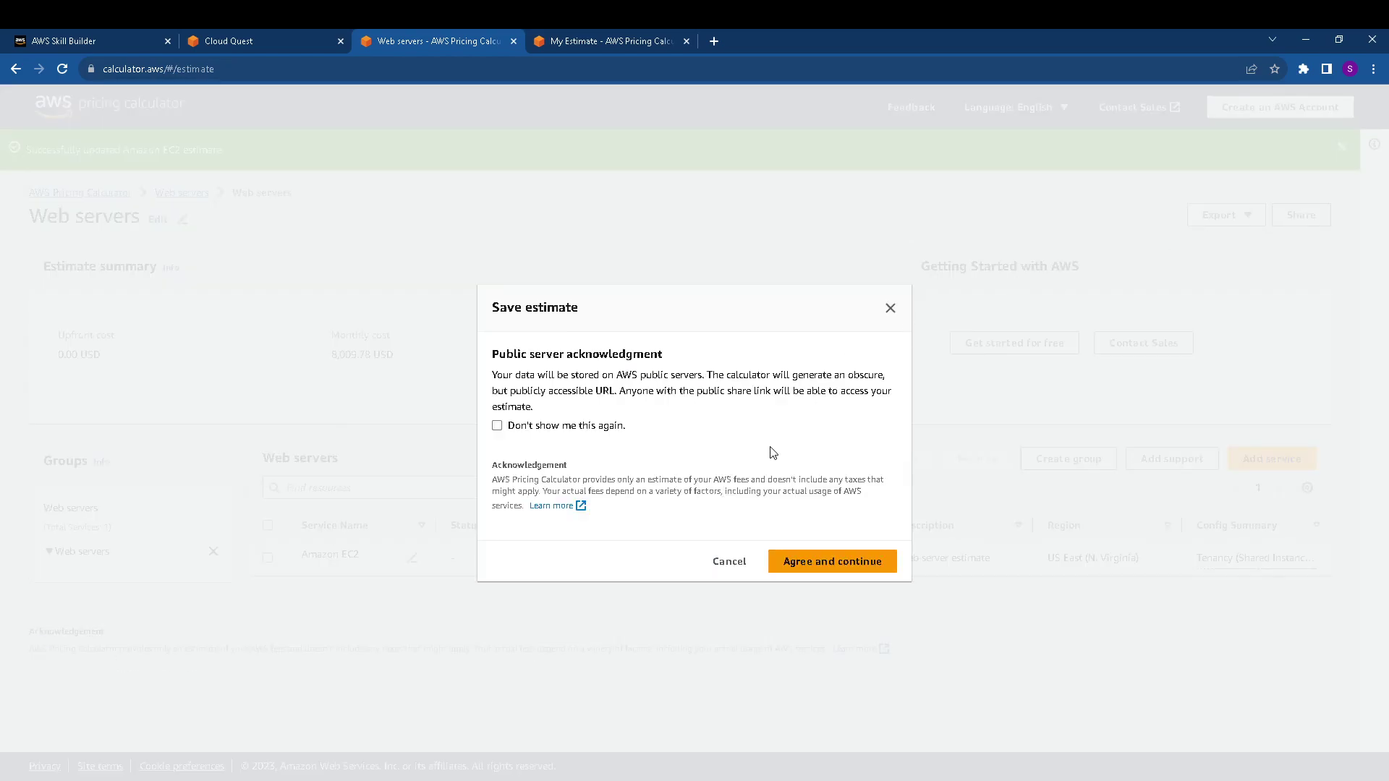
pyautogui.click(832, 570)
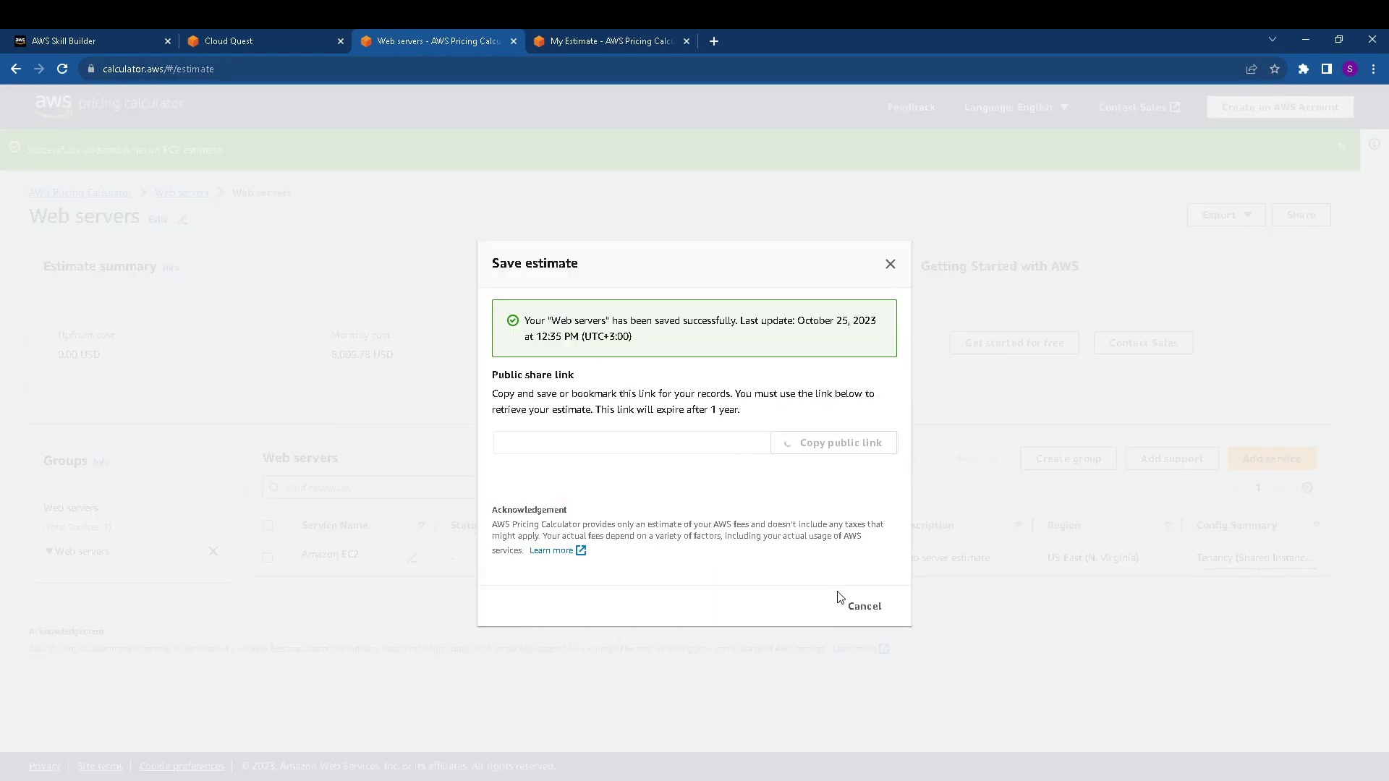
pyautogui.click(831, 446)
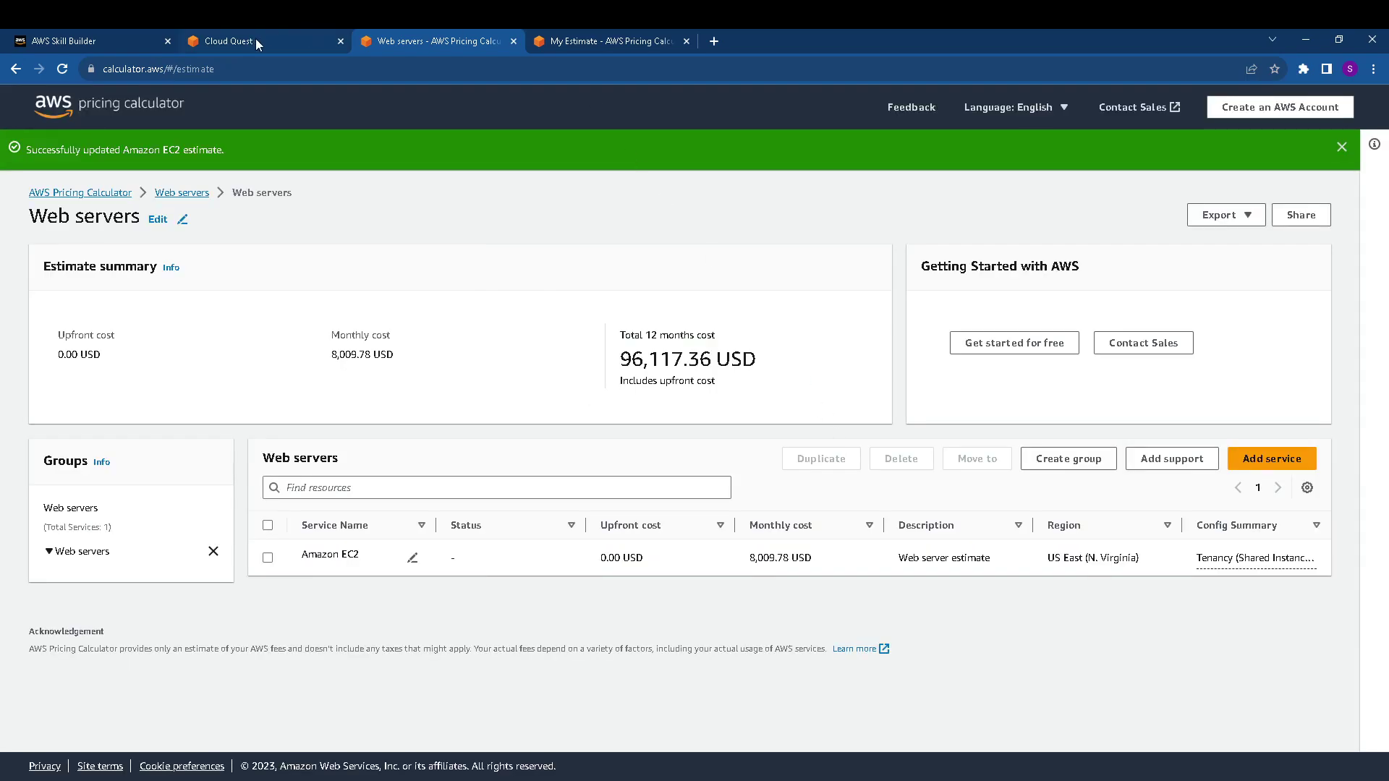
pyautogui.click(279, 37)
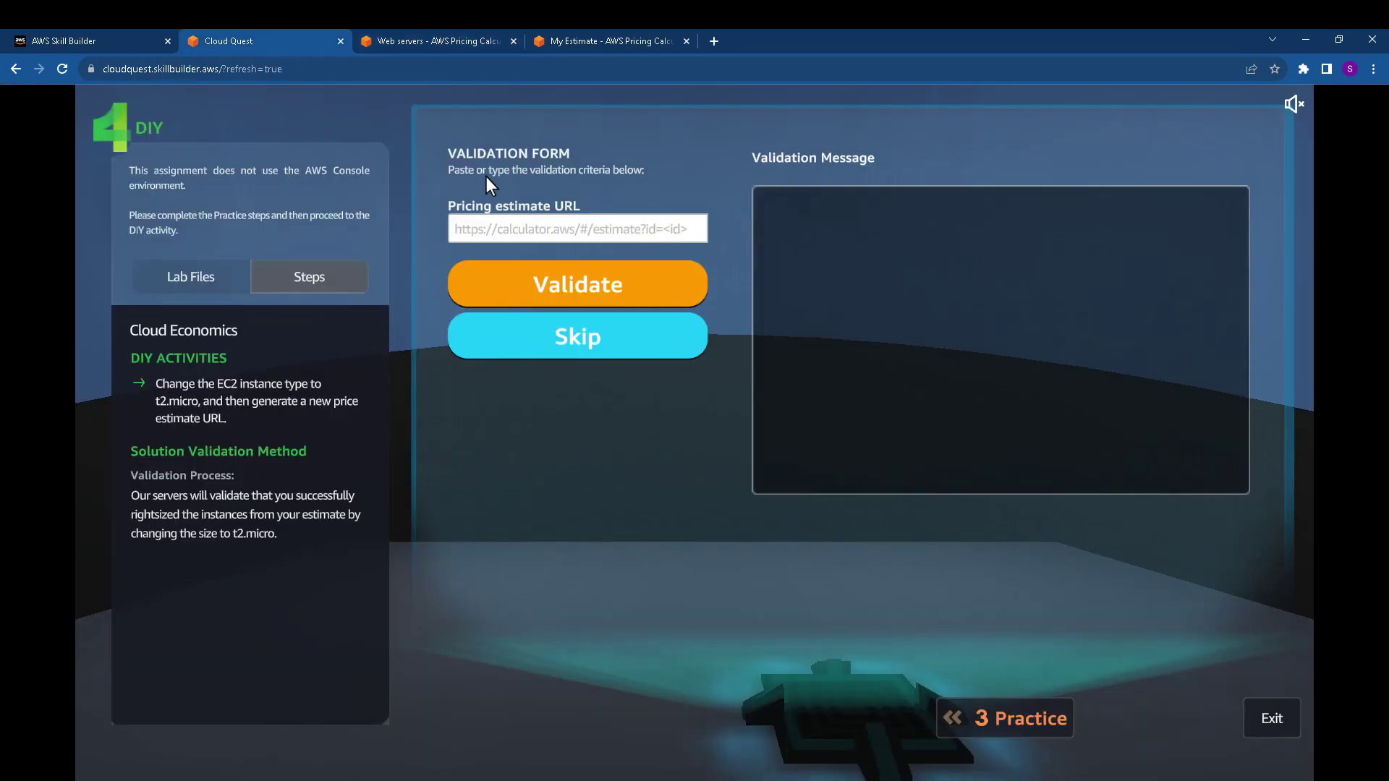
# Enter the copied public link of the Web servers estimate as the pricing estimate URL and validate it.
pyautogui.click(584, 229)
pyautogui.write('https://calculator.aws/#/estimate?id=6095bf6398a620024babbee7dd11c6ee6942')
pyautogui.click(635, 280)
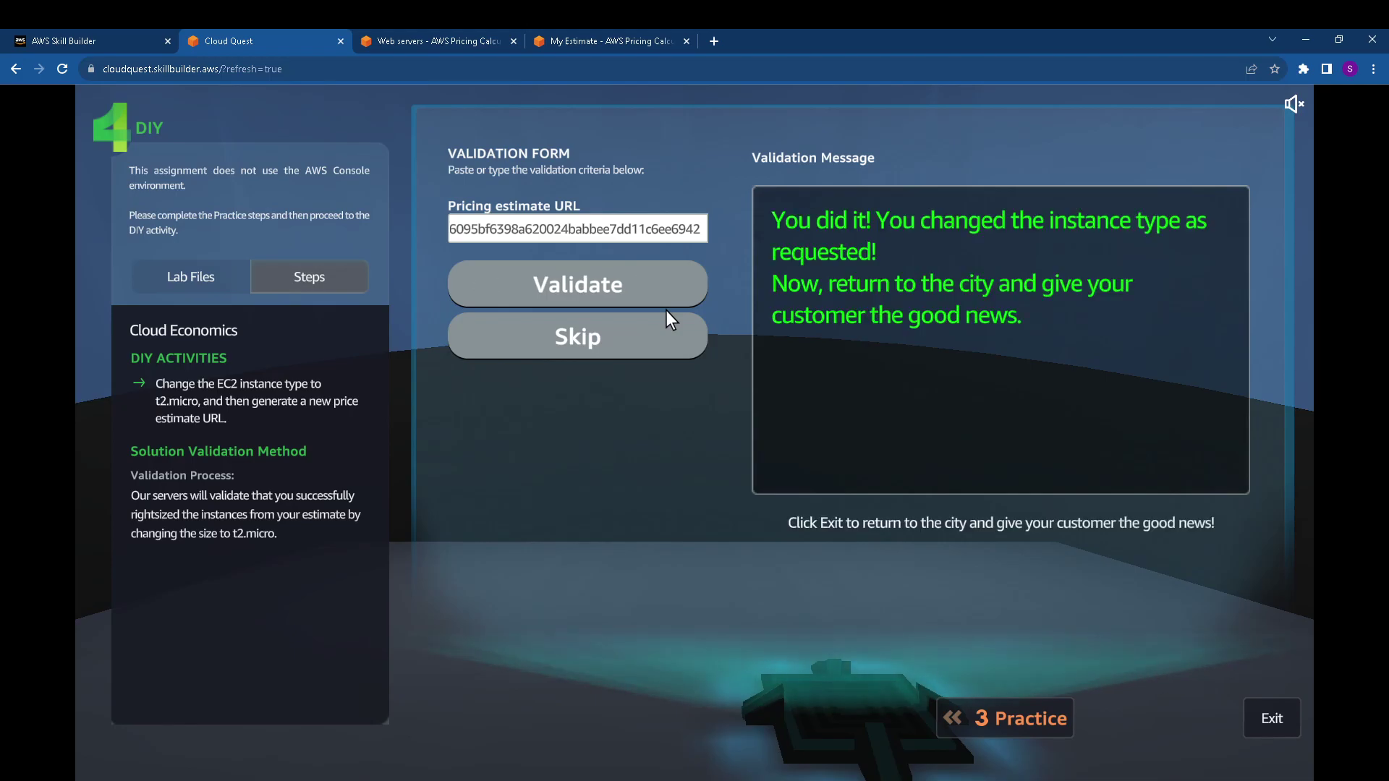
# Exit the DIY activity to the customer conversation and collect the red scooter as the Cloud Economics reward.
pyautogui.click(1270, 718)
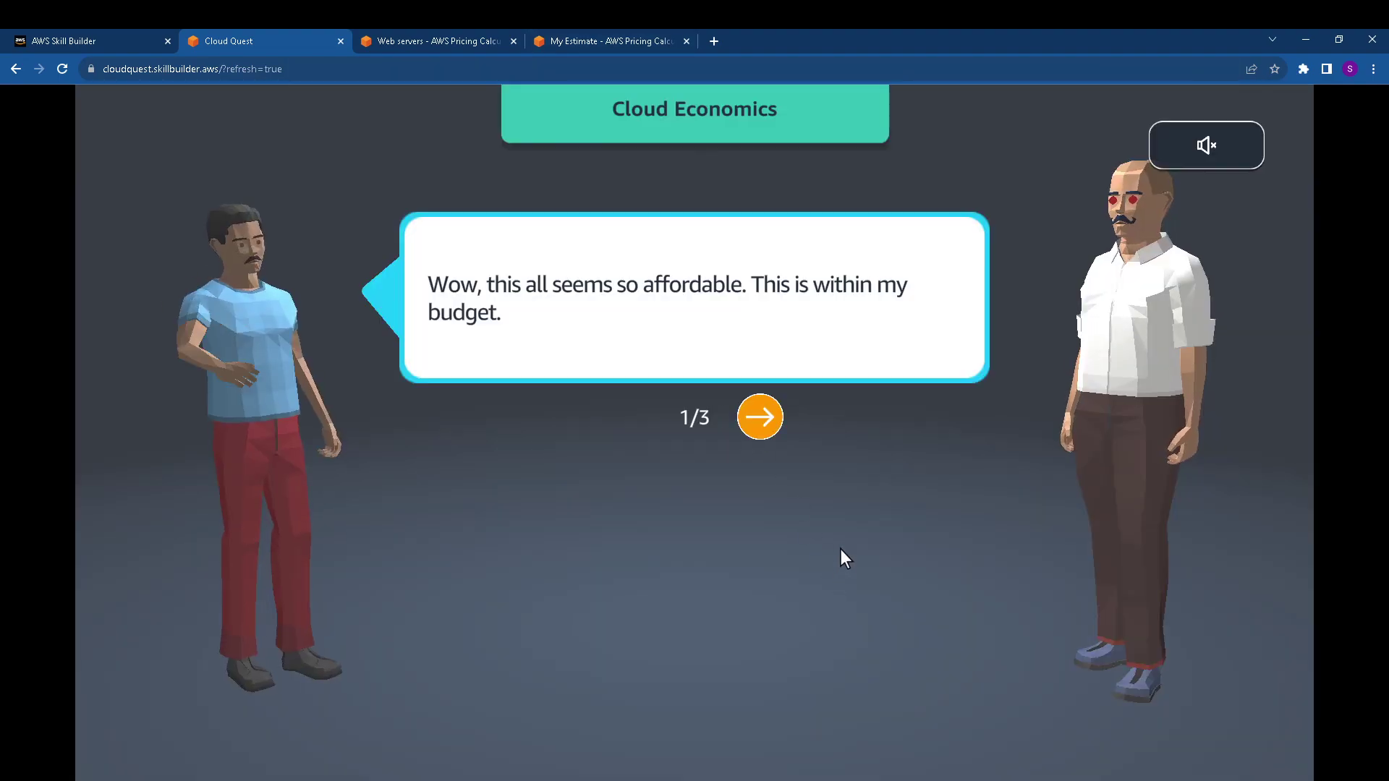
pyautogui.click(750, 419)
pyautogui.click(750, 420)
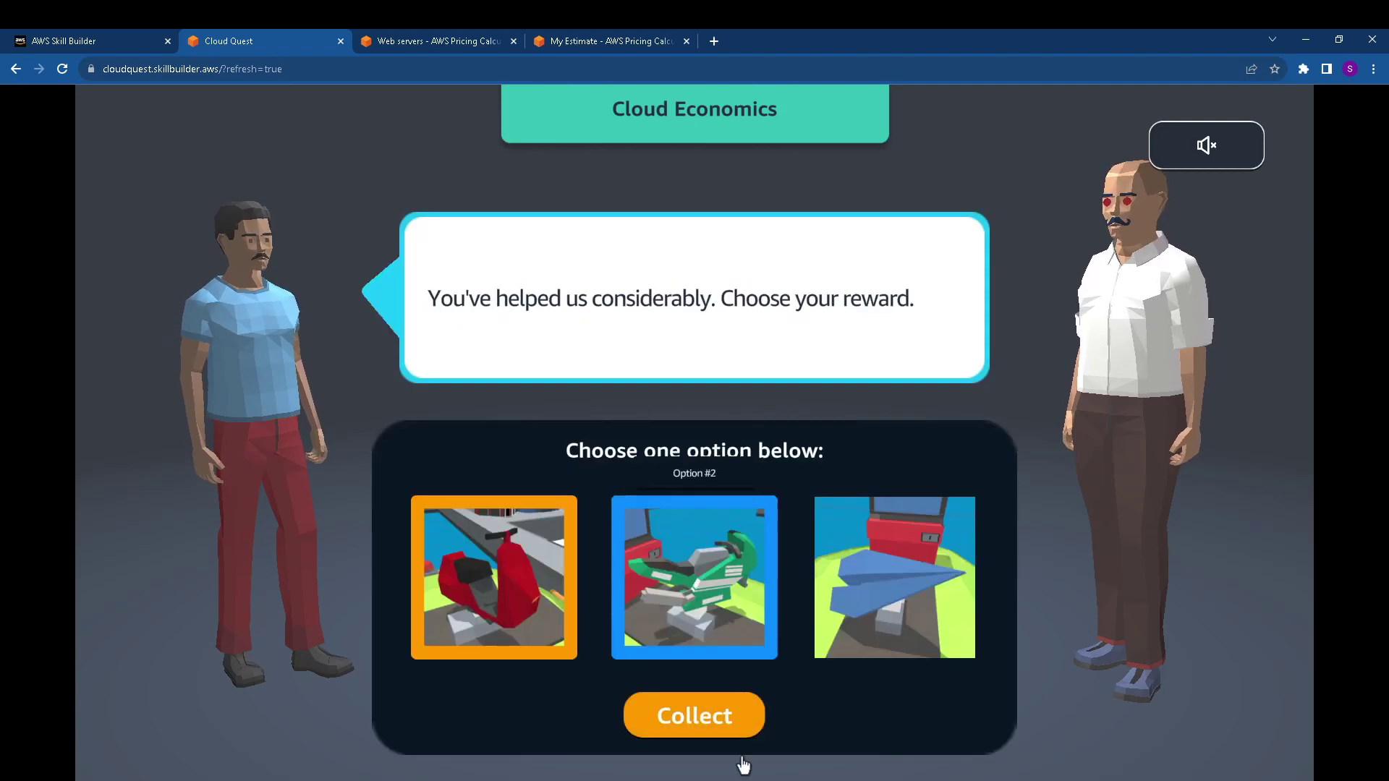
pyautogui.click(706, 716)
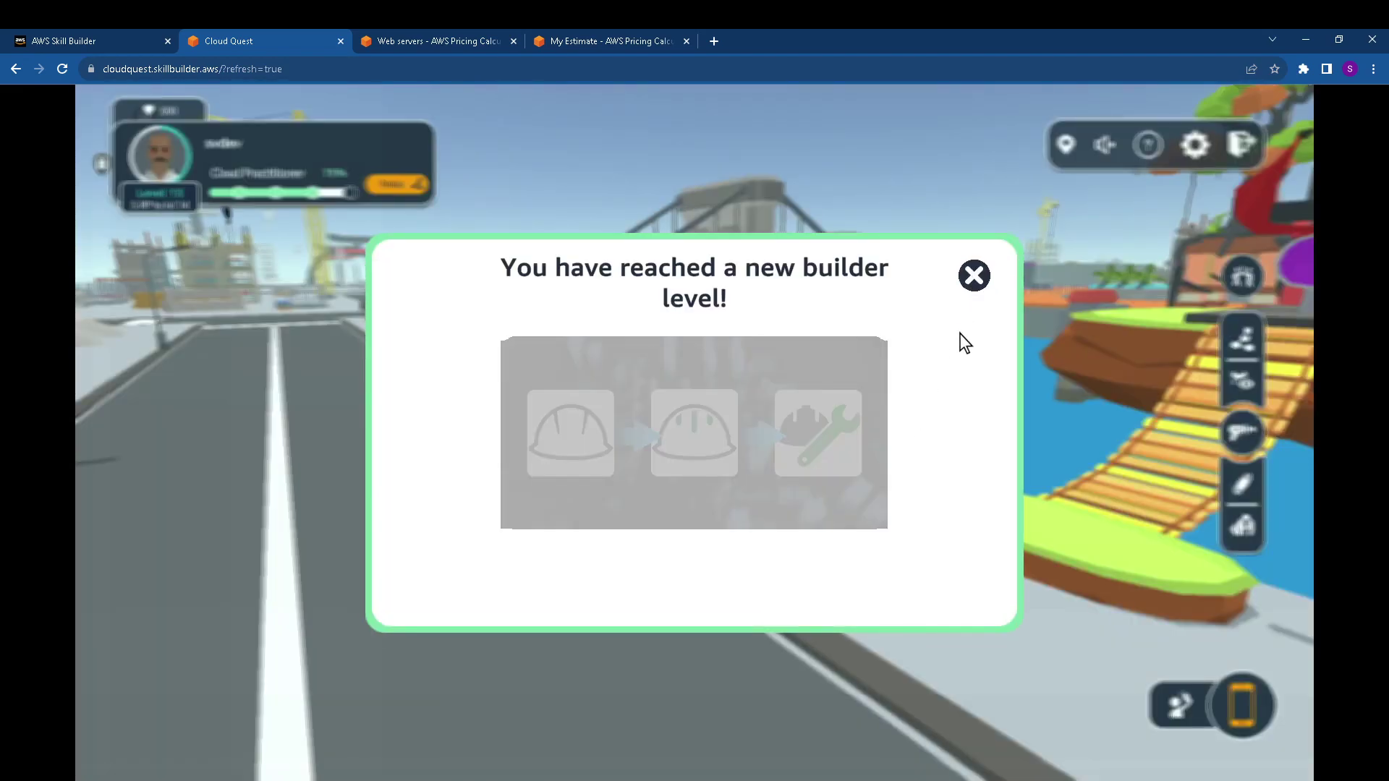
# Dismiss the builder level notice, then rate Cloud Economics five stars and close its delivery summary.
pyautogui.click(974, 276)
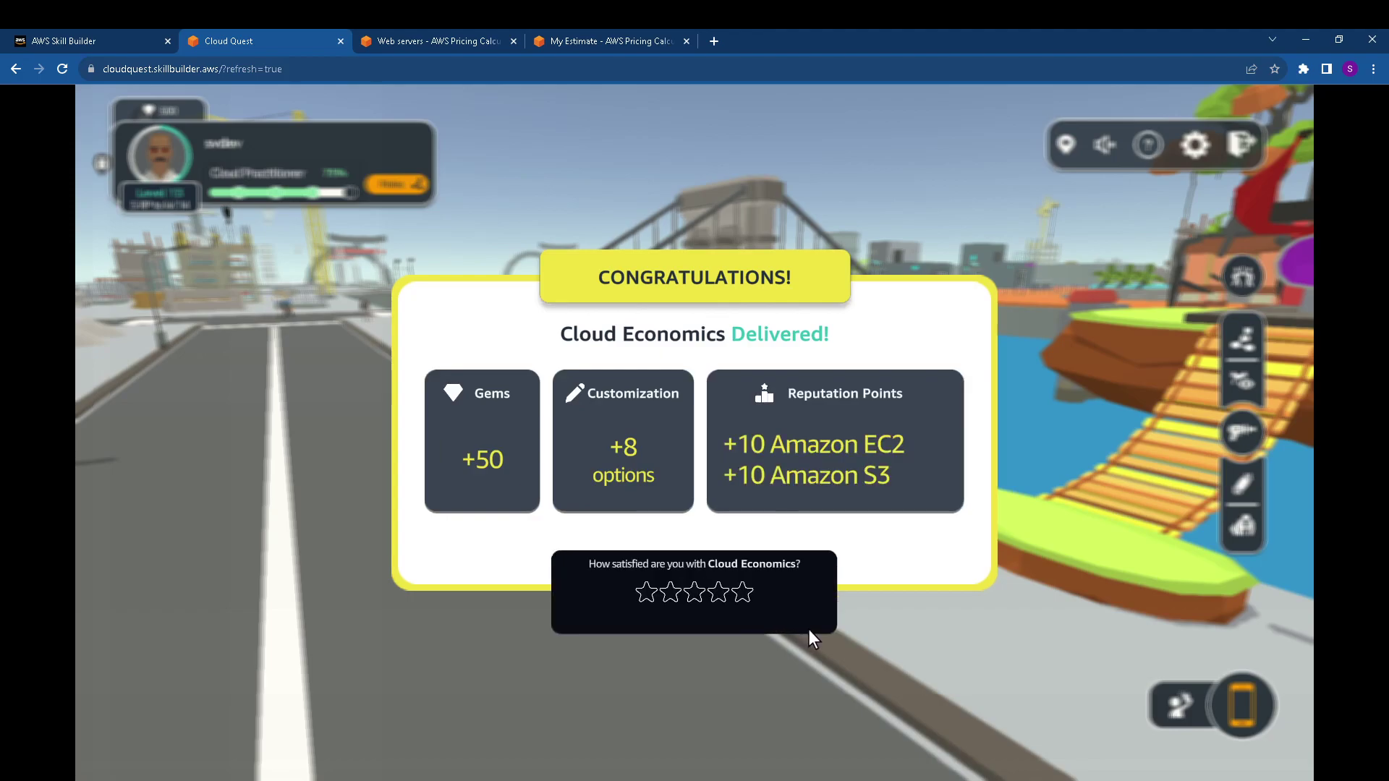
pyautogui.click(764, 592)
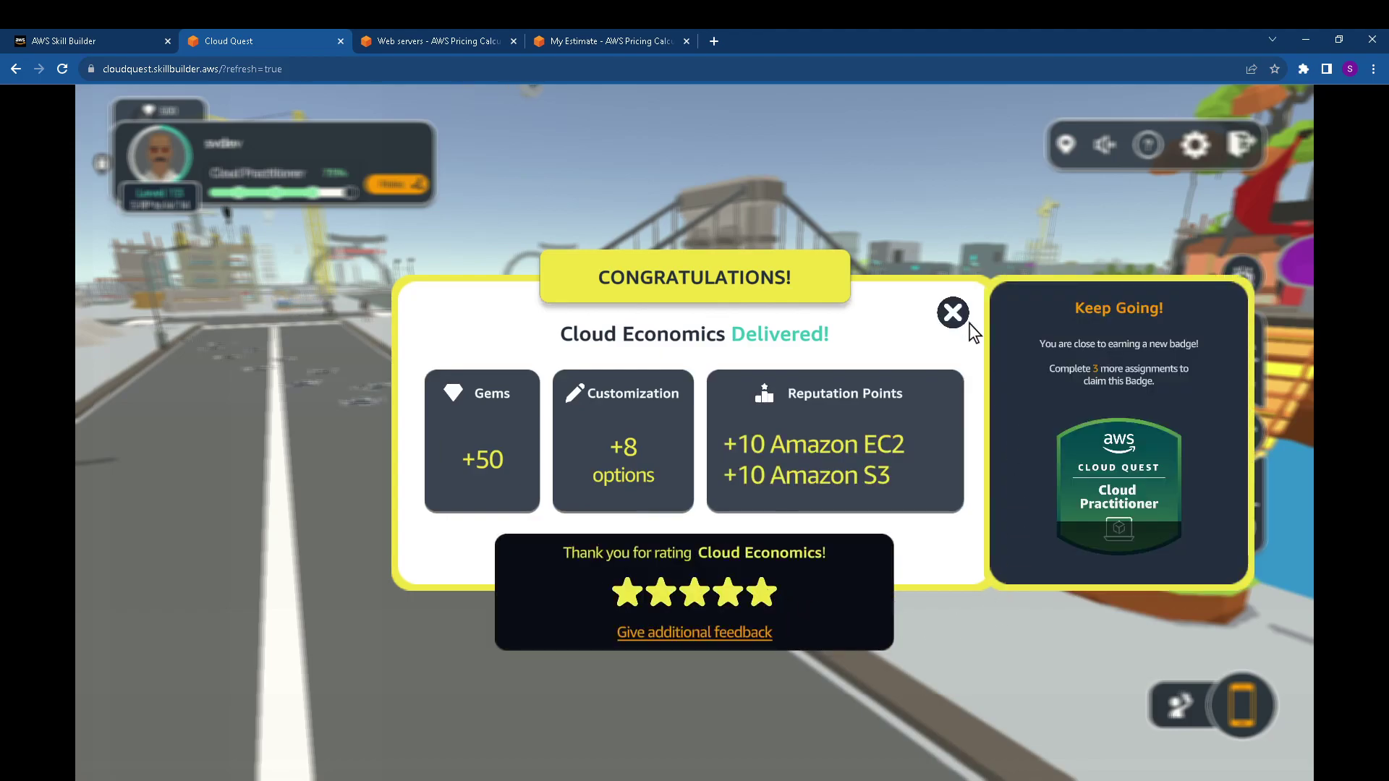
pyautogui.click(952, 313)
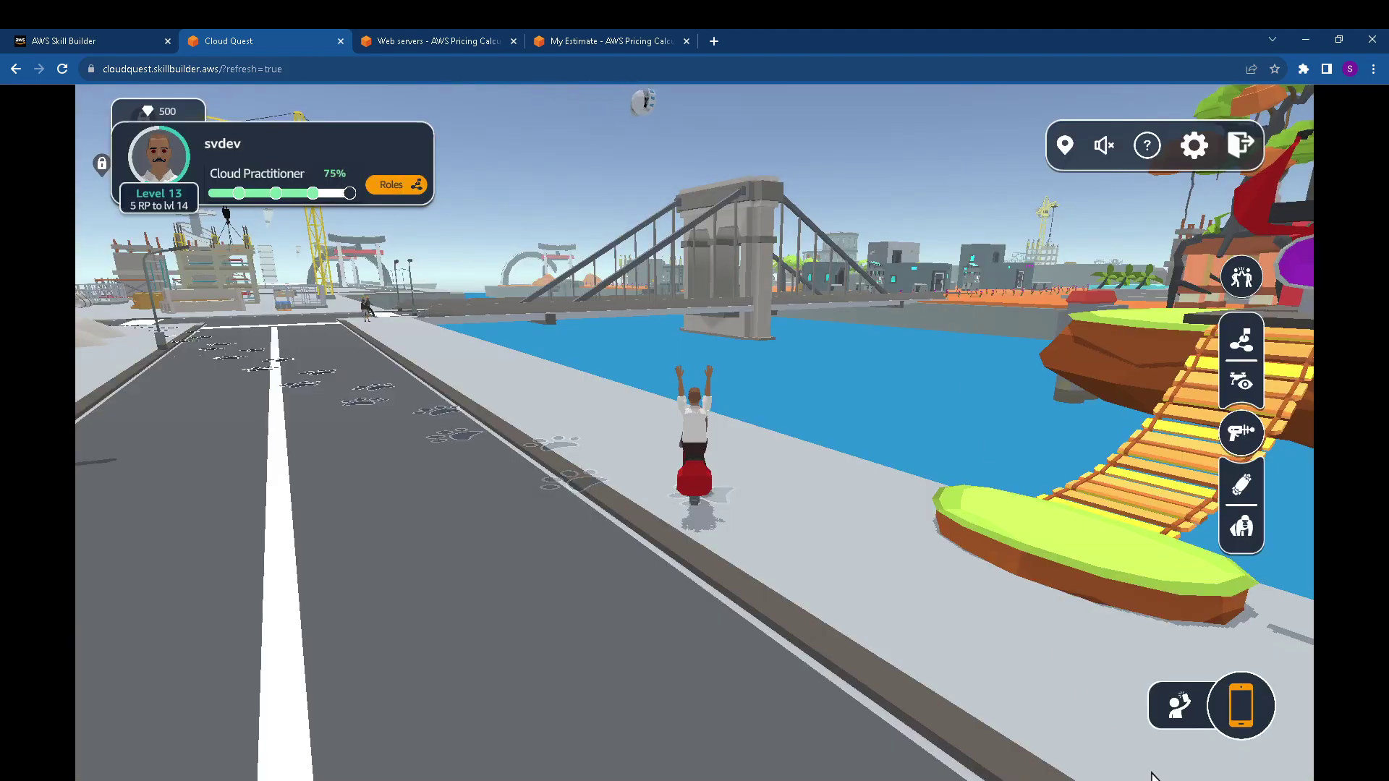